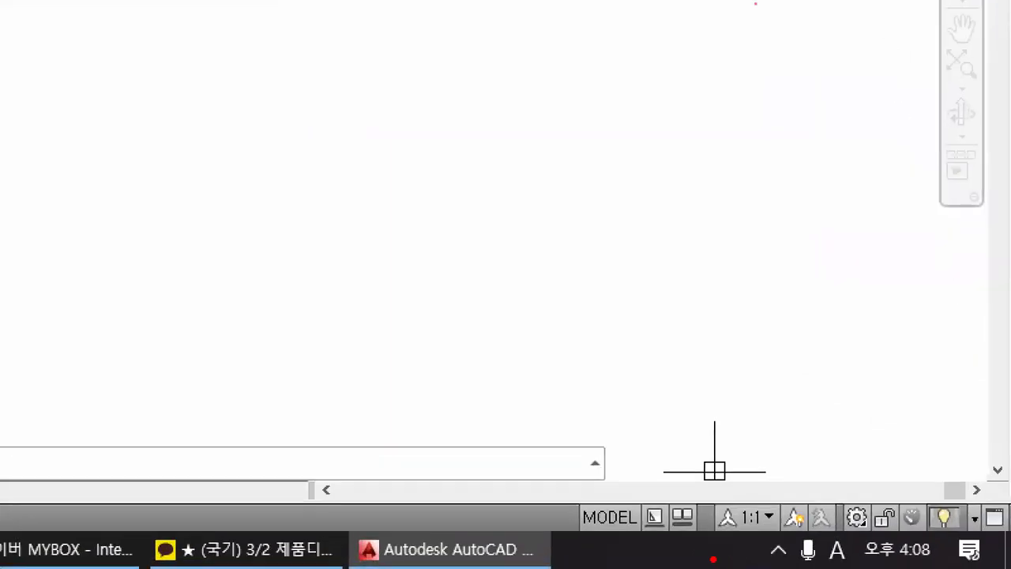
pyautogui.moveTo(570, 437)
pyautogui.keyDown('ctrl'); pyautogui.mouseDown()
pyautogui.moveTo(880, 565)
pyautogui.moveTo(1008, 566)
pyautogui.mouseUp(); pyautogui.keyUp('ctrl')
pyautogui.keyDown('ctrl'); pyautogui.moveTo(743, 532); pyautogui.dragTo(1007, 566); pyautogui.keyUp('ctrl')
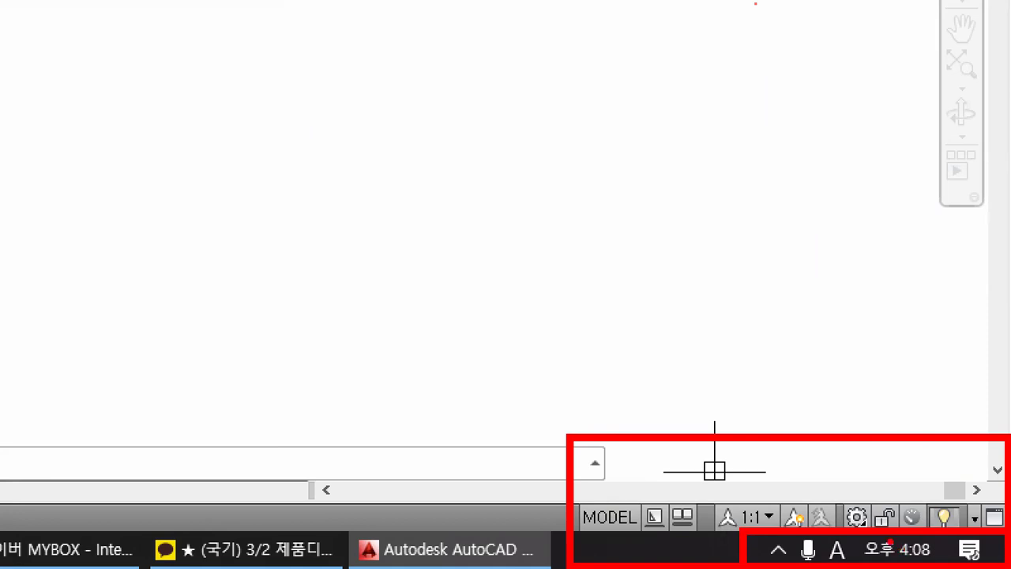
pyautogui.press('e')
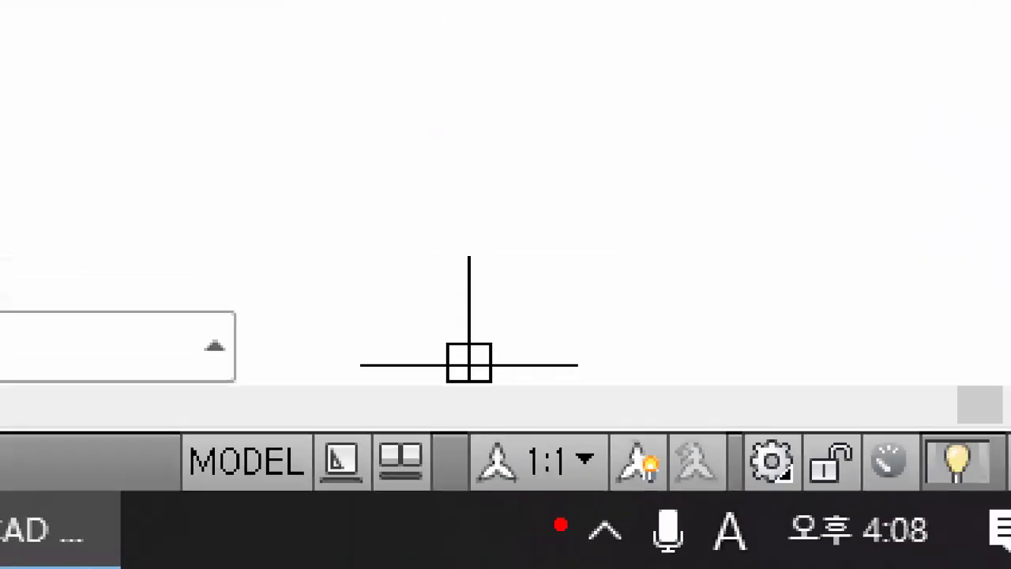
pyautogui.keyDown('ctrl'); pyautogui.moveTo(701, 432); pyautogui.dragTo(795, 510); pyautogui.keyUp('ctrl')
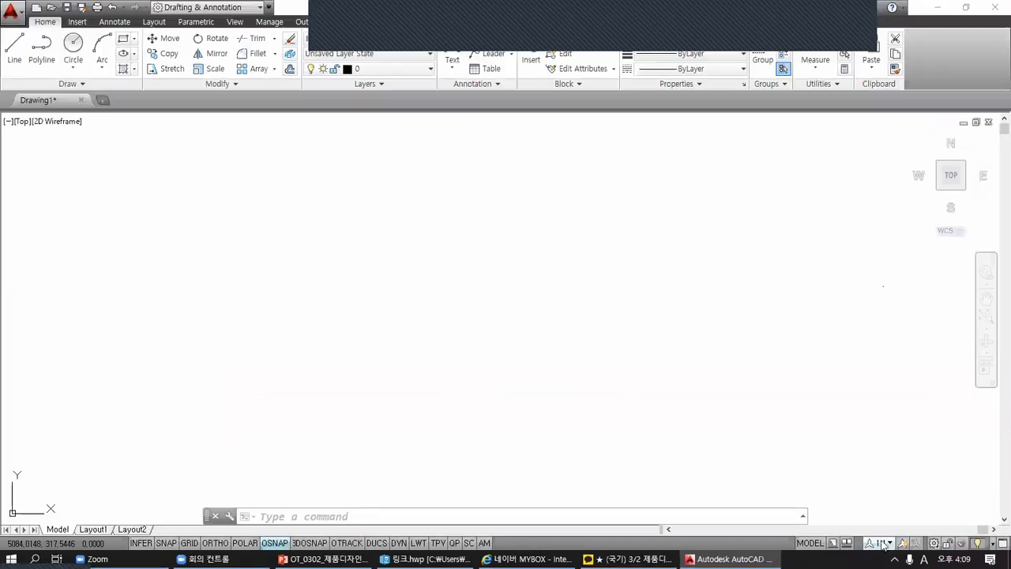
# - Switch the workspace to the saved custom one, and from there to AutoCAD Classic
pyautogui.click(934, 544)
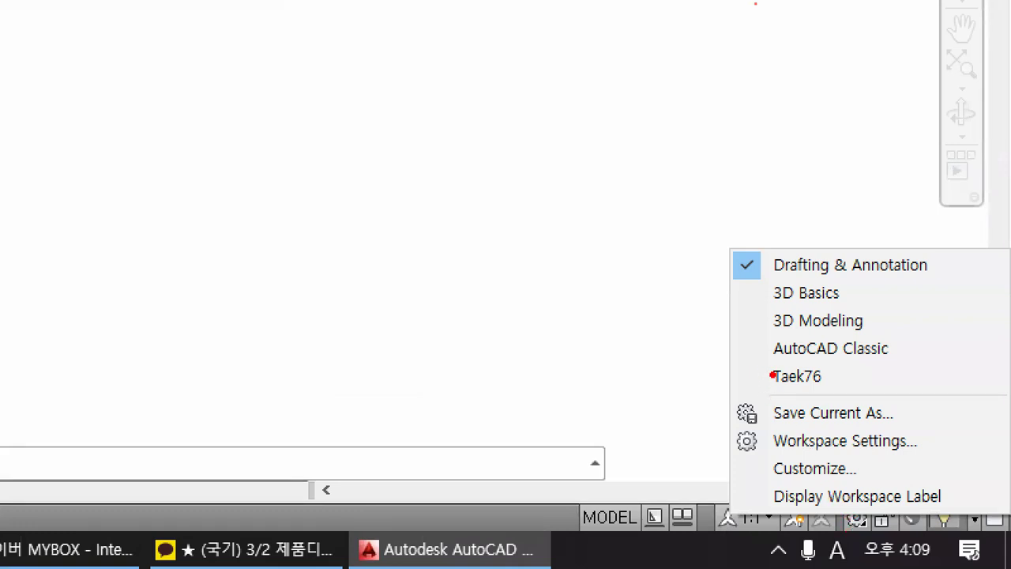
pyautogui.moveTo(763, 378); pyautogui.dragTo(813, 378)
pyautogui.moveTo(964, 364)
pyautogui.mouseDown()
pyautogui.moveTo(848, 340)
pyautogui.moveTo(740, 284)
pyautogui.moveTo(724, 249)
pyautogui.mouseUp()
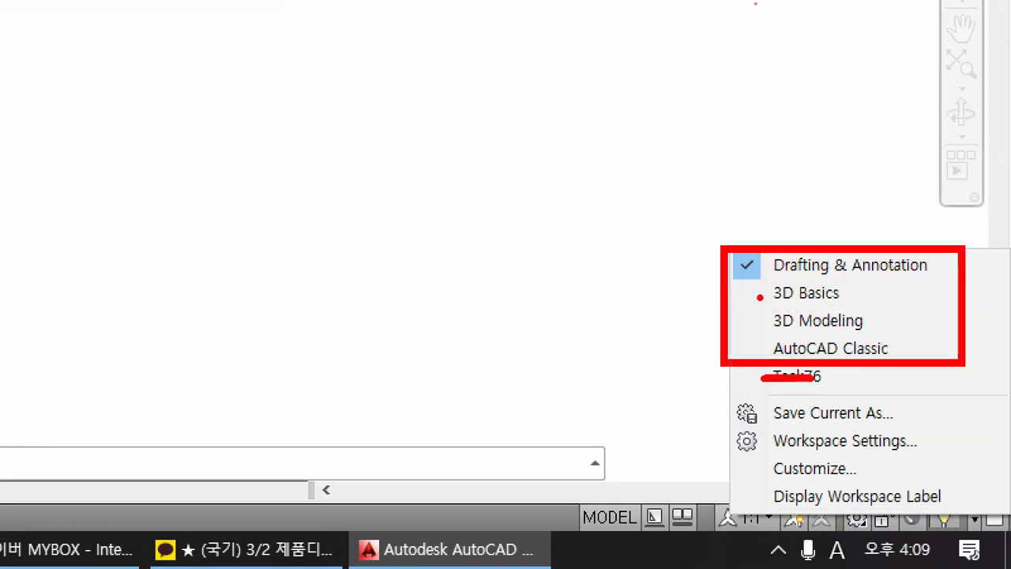
pyautogui.moveTo(764, 292)
pyautogui.mouseDown()
pyautogui.moveTo(597, 291)
pyautogui.moveTo(626, 304)
pyautogui.mouseUp()
pyautogui.moveTo(756, 314)
pyautogui.mouseDown()
pyautogui.moveTo(615, 310)
pyautogui.moveTo(636, 335)
pyautogui.mouseUp()
pyautogui.keyDown('ctrl'); pyautogui.moveTo(729, 338); pyautogui.dragTo(921, 359); pyautogui.keyUp('ctrl')
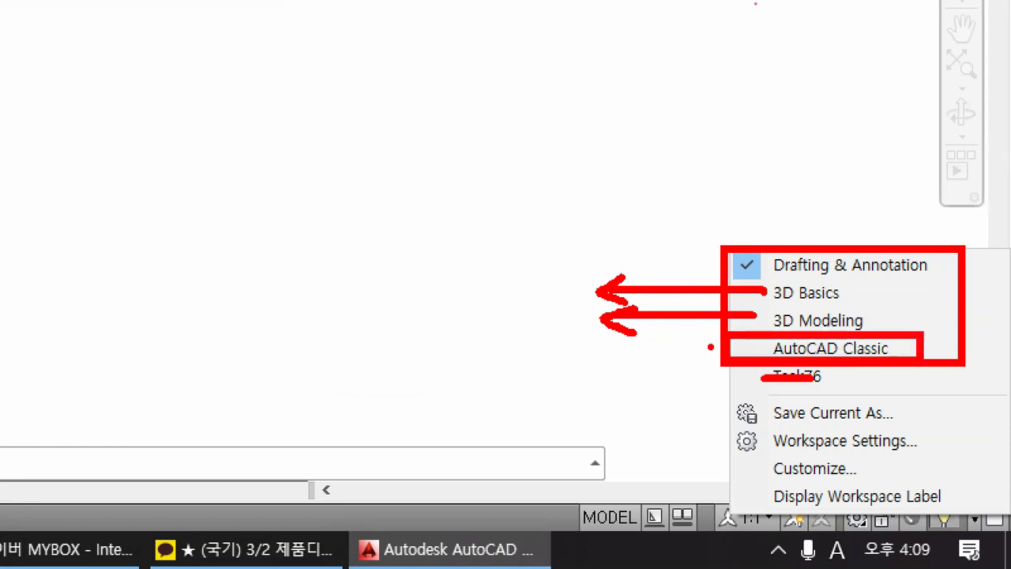
pyautogui.moveTo(715, 347)
pyautogui.mouseDown()
pyautogui.moveTo(507, 346)
pyautogui.moveTo(559, 362)
pyautogui.mouseUp()
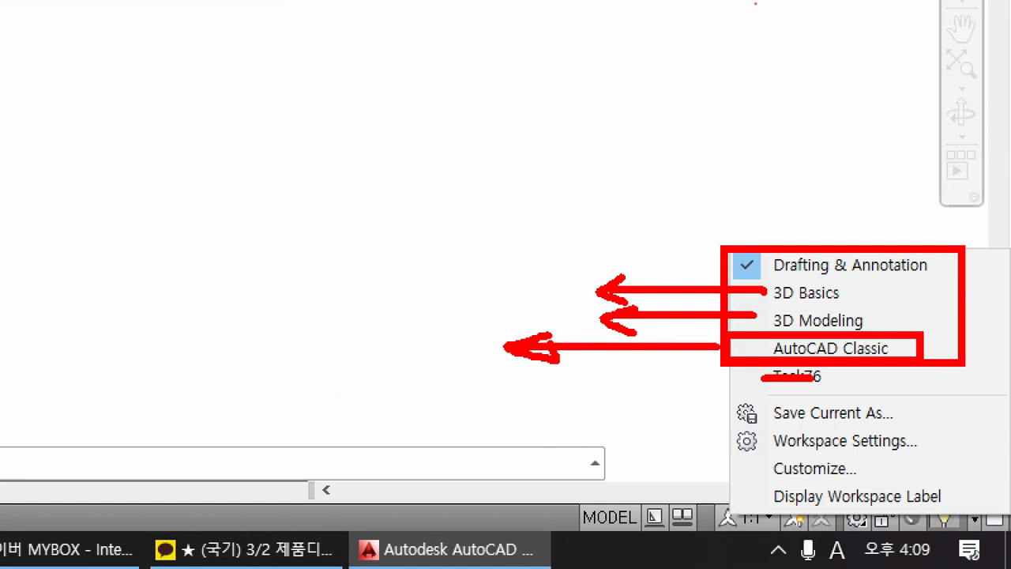
pyautogui.moveTo(773, 344); pyautogui.dragTo(786, 351)
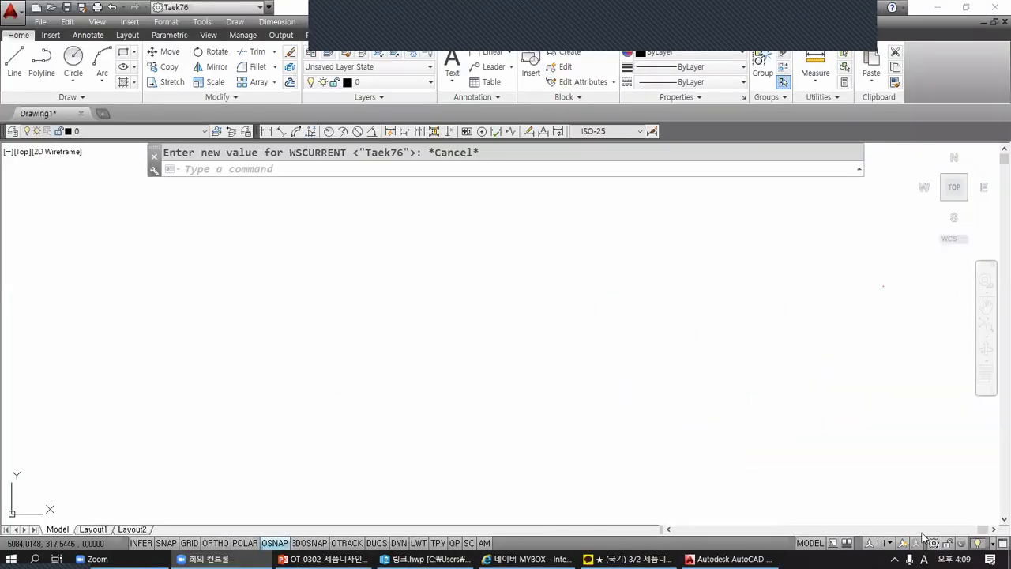
pyautogui.click(855, 518)
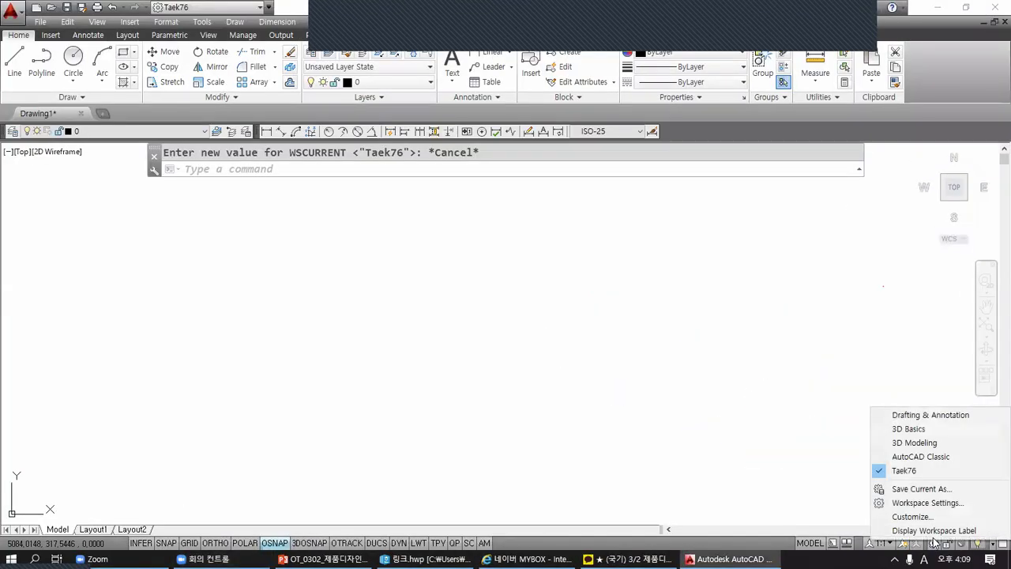
pyautogui.click(920, 456)
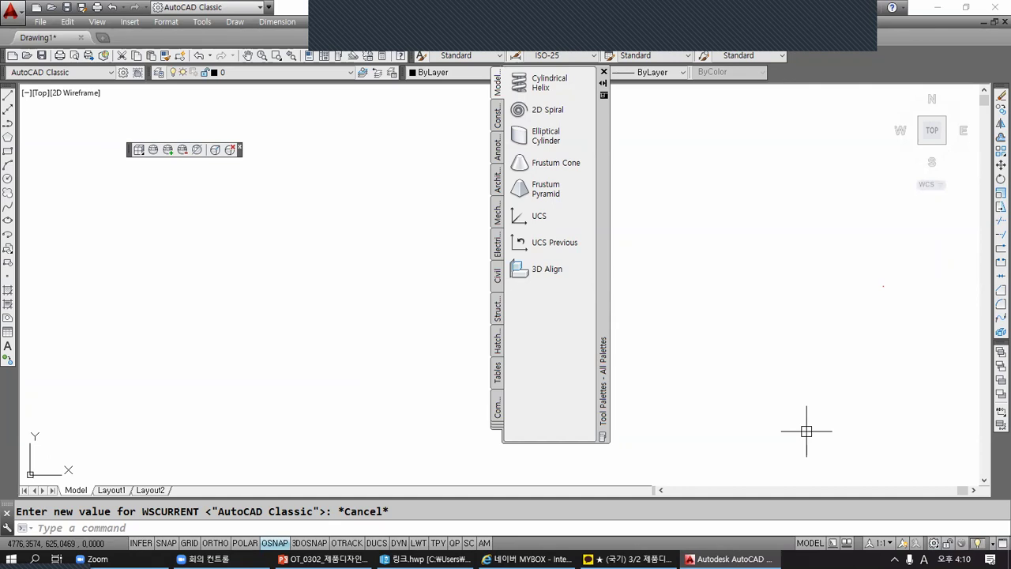
# - Switch the workspace to Drafting & Annotation and close the Design Feed palette
pyautogui.click(935, 544)
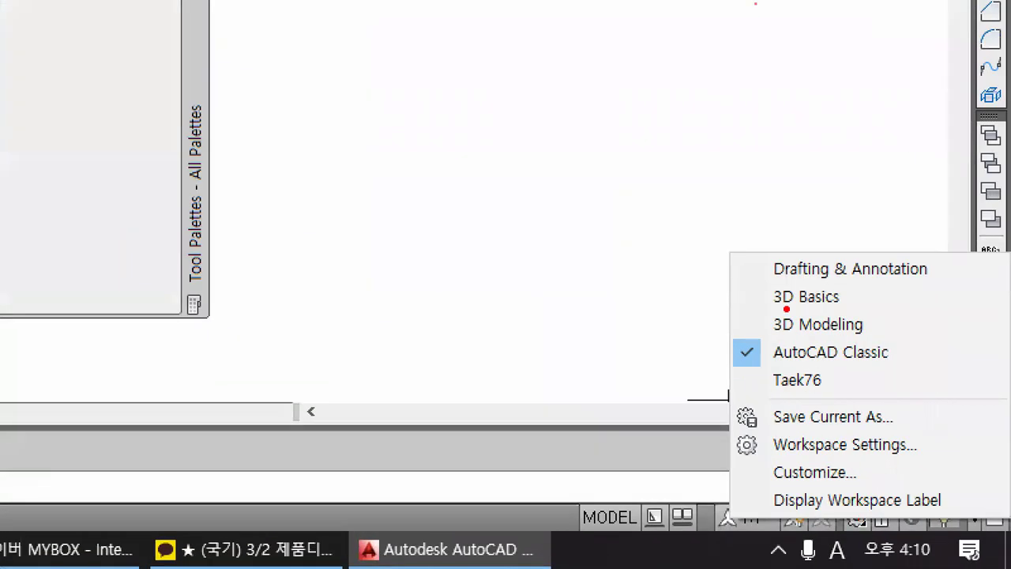
pyautogui.moveTo(745, 252)
pyautogui.mouseDown()
pyautogui.moveTo(768, 282)
pyautogui.moveTo(954, 283)
pyautogui.mouseUp()
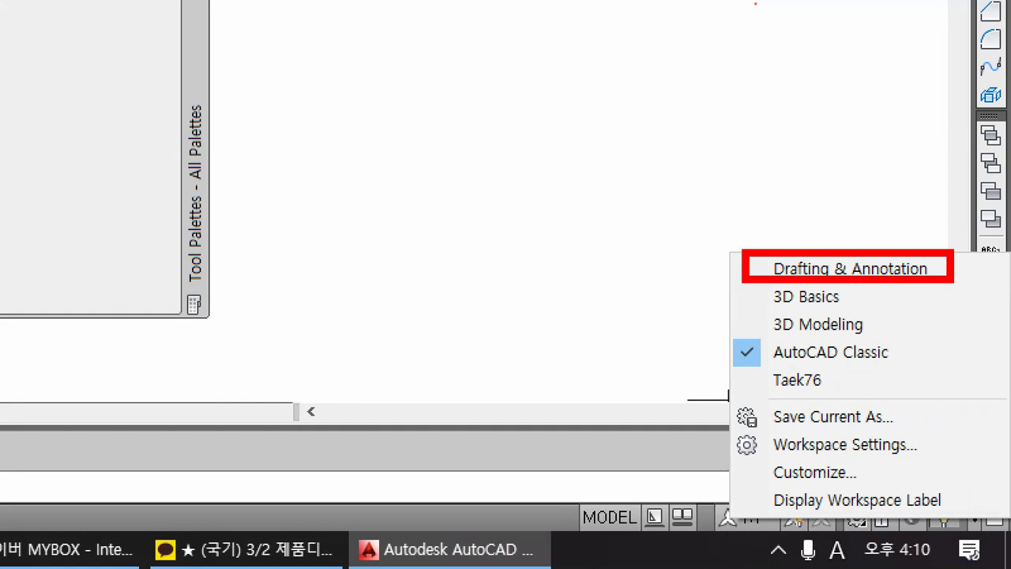
pyautogui.moveTo(755, 260)
pyautogui.mouseDown()
pyautogui.moveTo(761, 275)
pyautogui.moveTo(780, 229)
pyautogui.mouseUp()
pyautogui.moveTo(741, 255)
pyautogui.mouseDown()
pyautogui.moveTo(756, 272)
pyautogui.moveTo(768, 238)
pyautogui.mouseUp()
pyautogui.press('Escape')
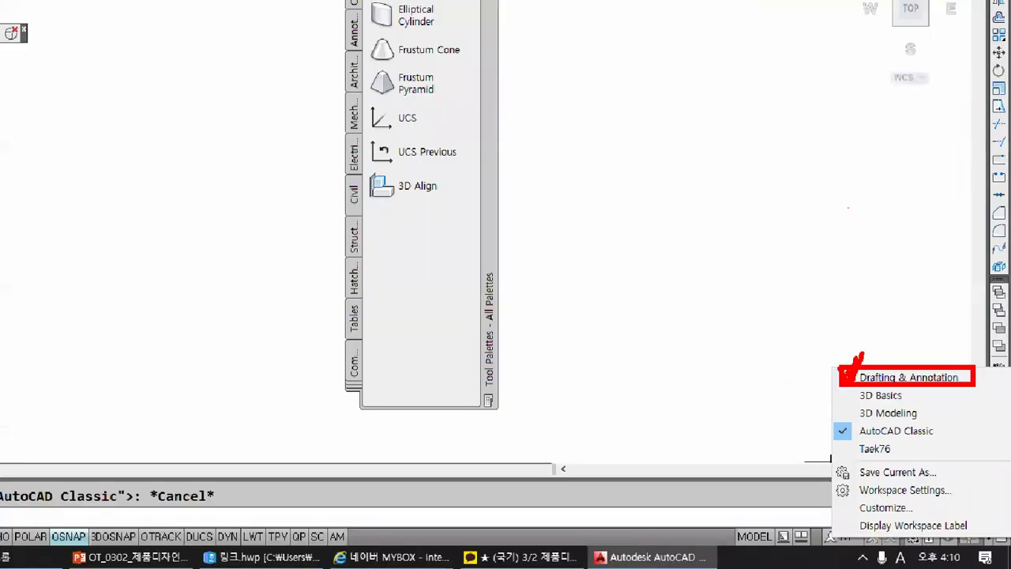
pyautogui.click(935, 544)
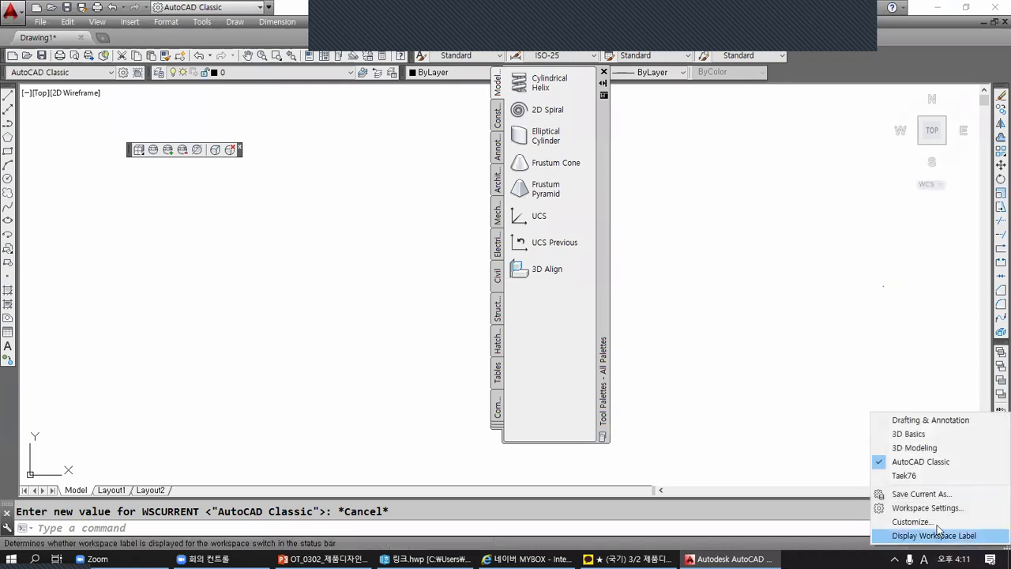
pyautogui.click(901, 416)
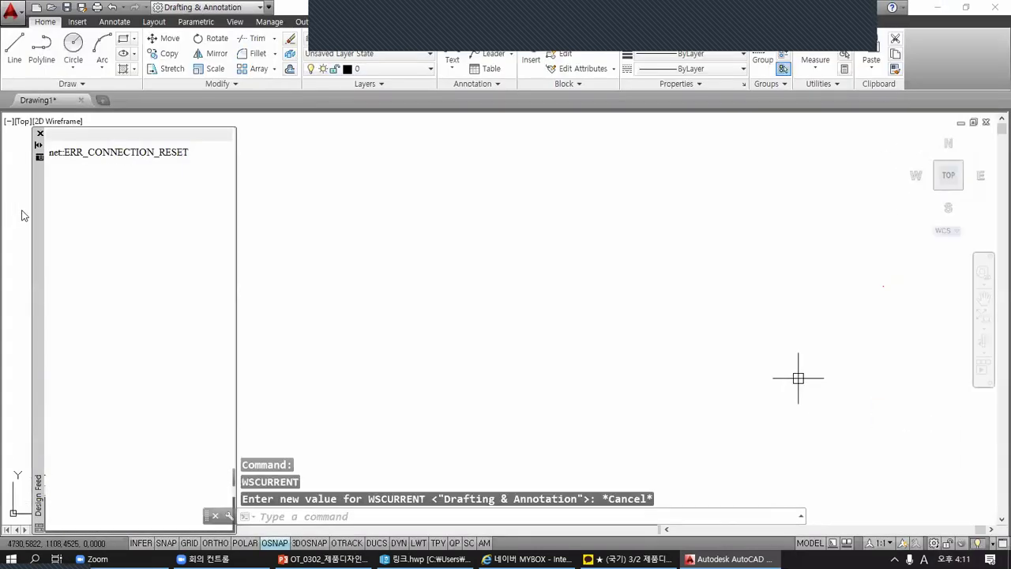
pyautogui.moveTo(37, 211)
pyautogui.mouseDown()
pyautogui.moveTo(138, 201)
pyautogui.moveTo(540, 217)
pyautogui.moveTo(593, 200)
pyautogui.mouseUp()
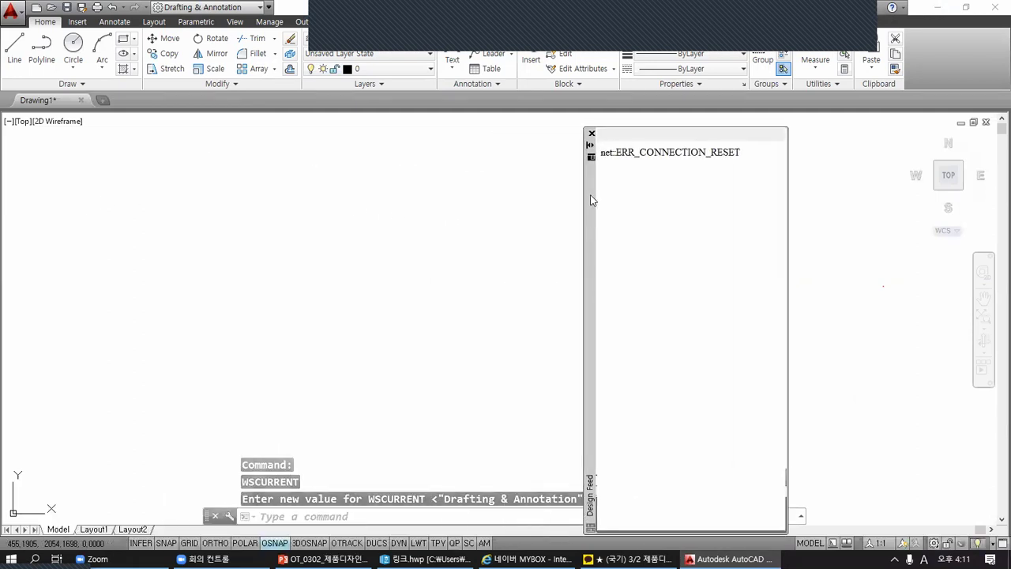
pyautogui.click(592, 134)
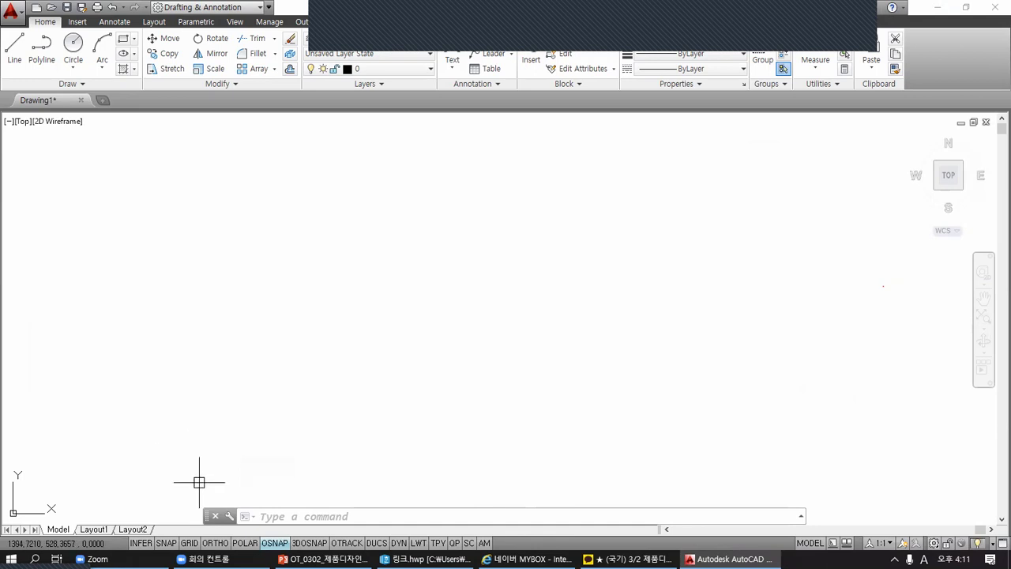
# - Move the command line to the upper edge of the drawing area and enlarge it to show four lines of command history
pyautogui.moveTo(208, 518)
pyautogui.mouseDown()
pyautogui.moveTo(246, 181)
pyautogui.moveTo(219, 199)
pyautogui.mouseUp()
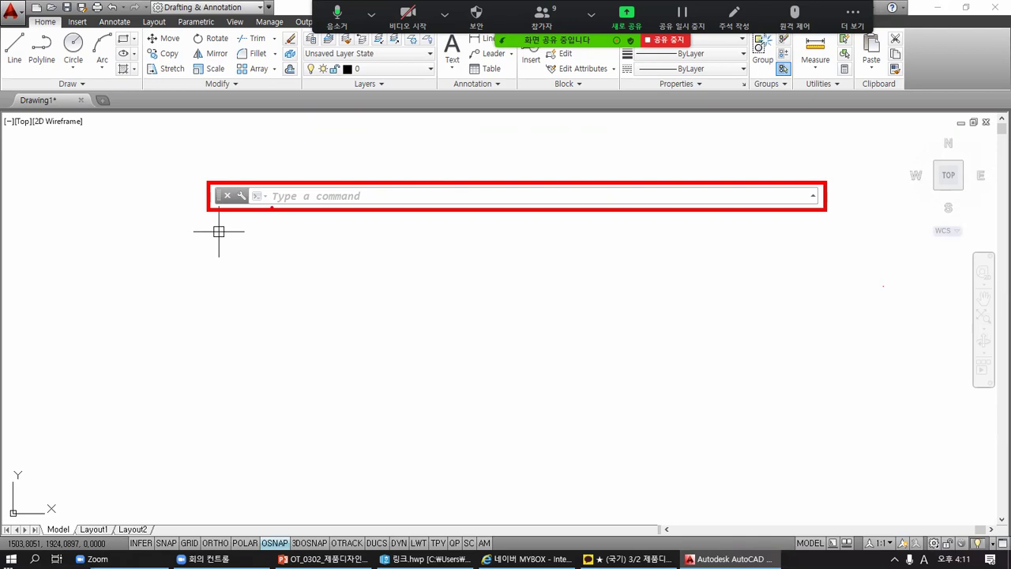
pyautogui.moveTo(256, 178)
pyautogui.mouseDown()
pyautogui.moveTo(256, 210)
pyautogui.moveTo(294, 217)
pyautogui.moveTo(824, 212)
pyautogui.moveTo(808, 172)
pyautogui.moveTo(300, 185)
pyautogui.mouseUp()
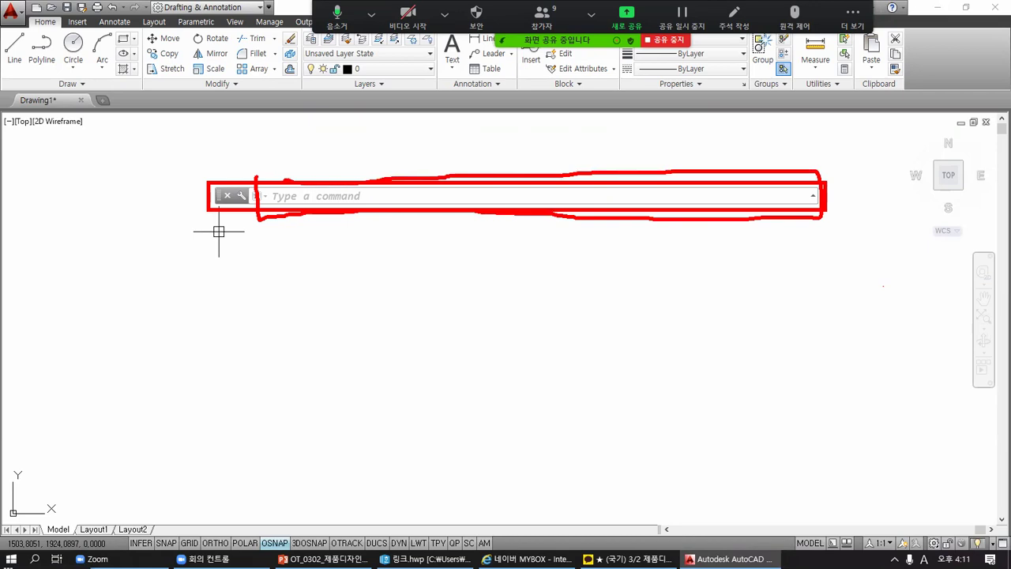
pyautogui.moveTo(219, 196)
pyautogui.mouseDown()
pyautogui.moveTo(237, 459)
pyautogui.moveTo(248, 478)
pyautogui.moveTo(235, 177)
pyautogui.moveTo(225, 158)
pyautogui.moveTo(232, 120)
pyautogui.moveTo(263, 250)
pyautogui.moveTo(254, 168)
pyautogui.moveTo(237, 185)
pyautogui.moveTo(219, 124)
pyautogui.mouseUp()
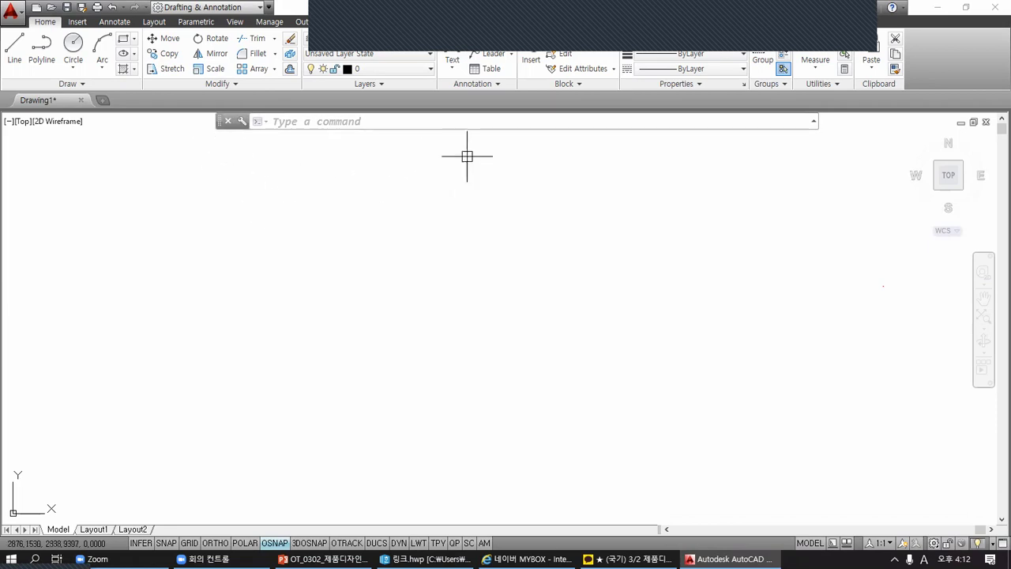
pyautogui.moveTo(532, 128); pyautogui.dragTo(528, 185)
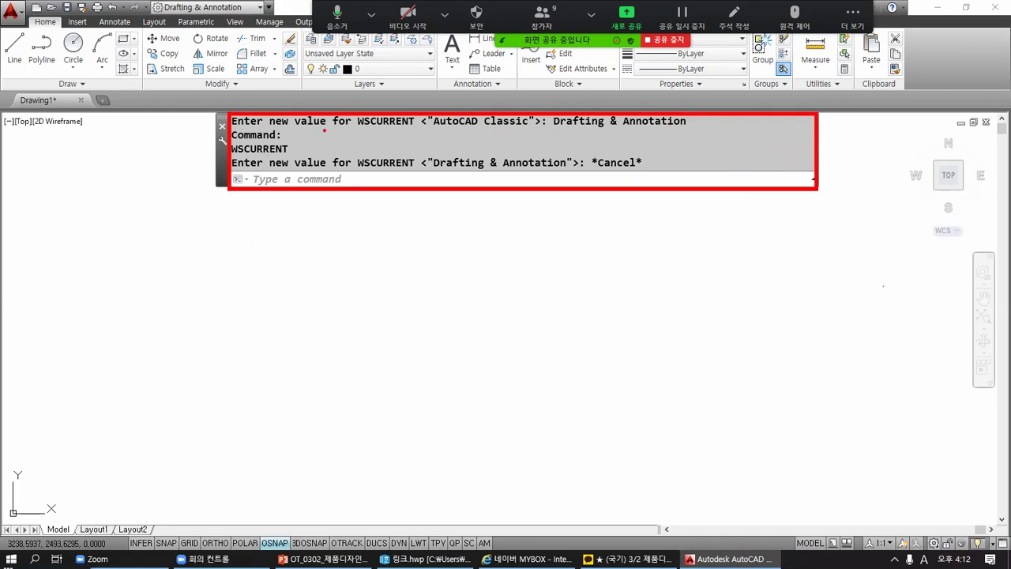
pyautogui.moveTo(270, 125)
pyautogui.mouseDown()
pyautogui.moveTo(297, 126)
pyautogui.moveTo(287, 152)
pyautogui.moveTo(324, 168)
pyautogui.mouseUp()
pyautogui.press('Escape')
pyautogui.hotkey('ctrl', '2')
pyautogui.moveTo(1, 21)
pyautogui.mouseDown()
pyautogui.moveTo(11, 68)
pyautogui.moveTo(211, 85)
pyautogui.moveTo(1010, 91)
pyautogui.mouseUp()
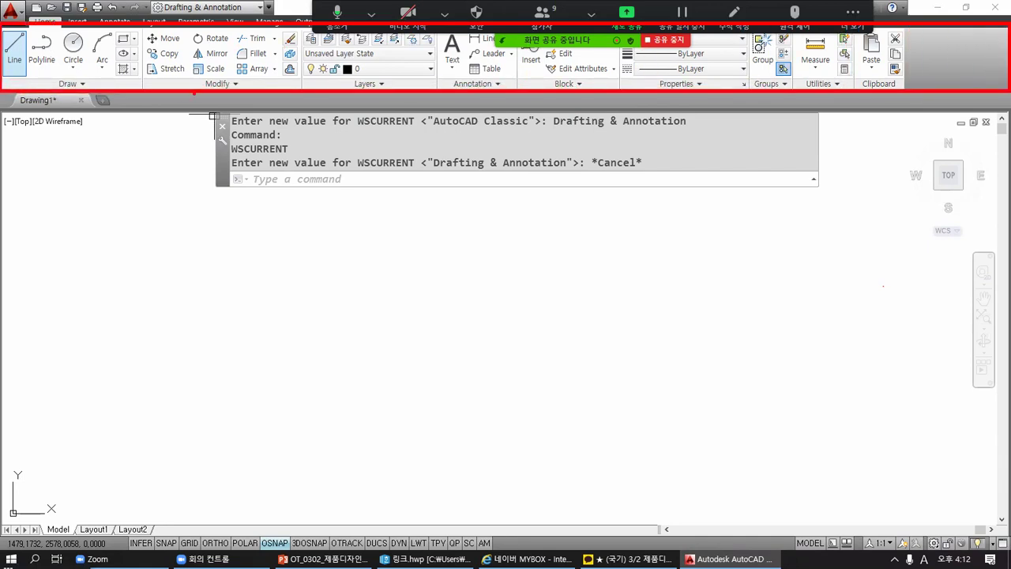
pyautogui.moveTo(1, 111)
pyautogui.mouseDown()
pyautogui.moveTo(124, 292)
pyautogui.moveTo(386, 418)
pyautogui.moveTo(722, 490)
pyautogui.moveTo(1008, 535)
pyautogui.mouseUp()
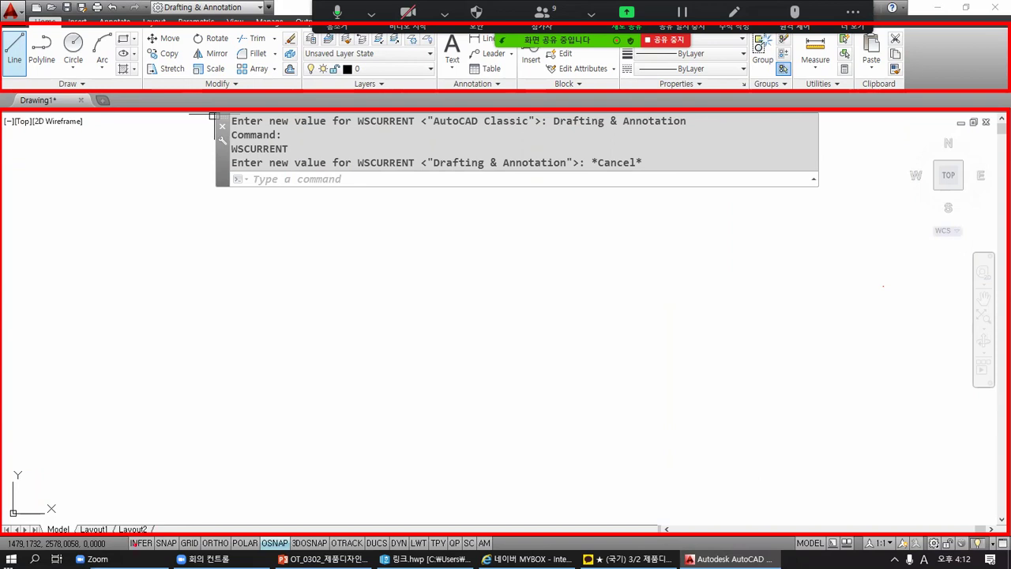
pyautogui.moveTo(125, 531)
pyautogui.mouseDown()
pyautogui.moveTo(174, 556)
pyautogui.moveTo(487, 558)
pyautogui.mouseUp()
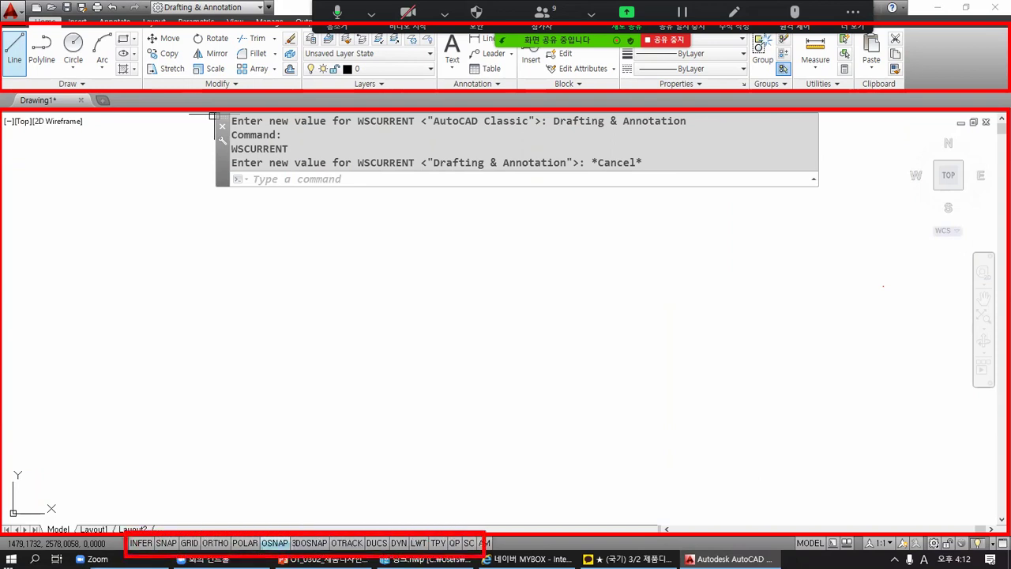
pyautogui.press('Escape')
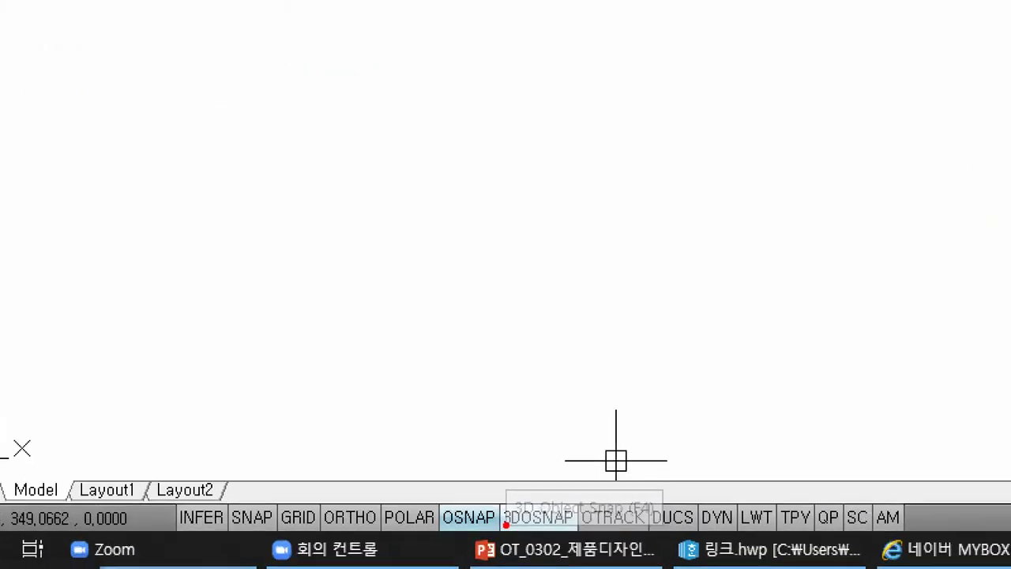
pyautogui.moveTo(142, 420)
pyautogui.mouseDown()
pyautogui.moveTo(212, 492)
pyautogui.moveTo(405, 506)
pyautogui.moveTo(962, 505)
pyautogui.mouseUp()
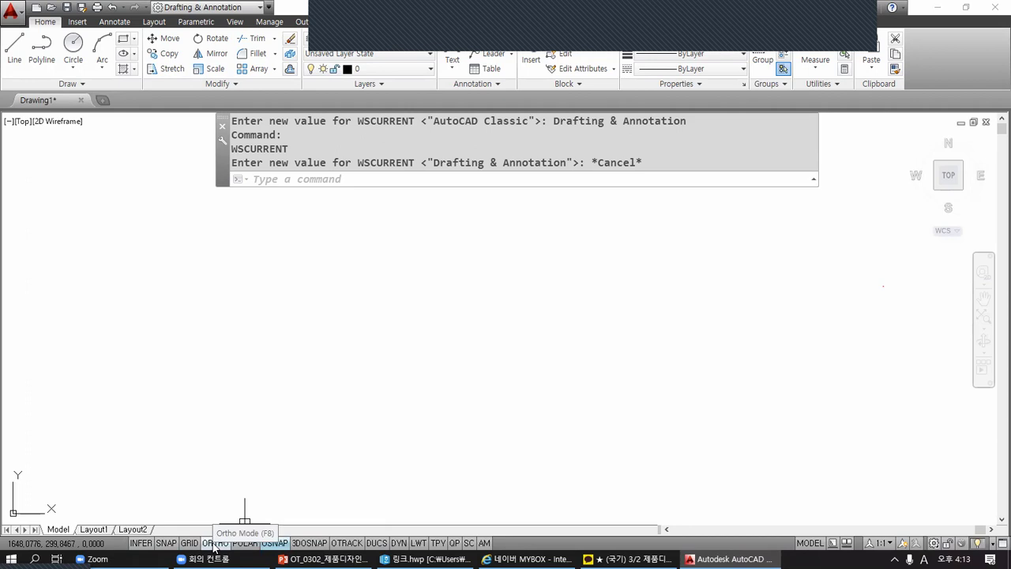
# - Display the status bar's drafting toggles as icons, and restore their text labels
pyautogui.rightClick(304, 545)
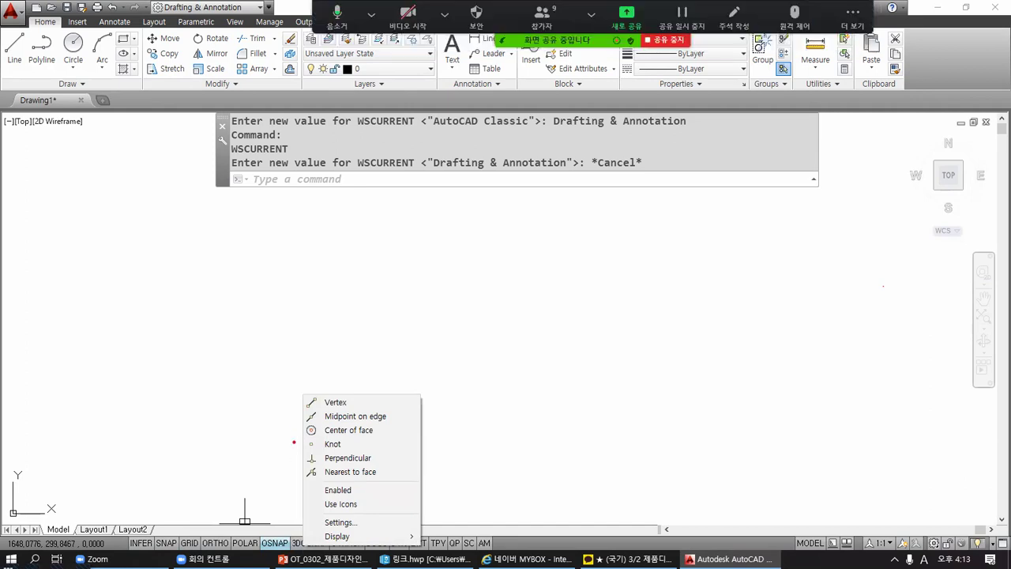
pyautogui.moveTo(298, 391)
pyautogui.mouseDown()
pyautogui.moveTo(341, 479)
pyautogui.moveTo(398, 528)
pyautogui.mouseUp()
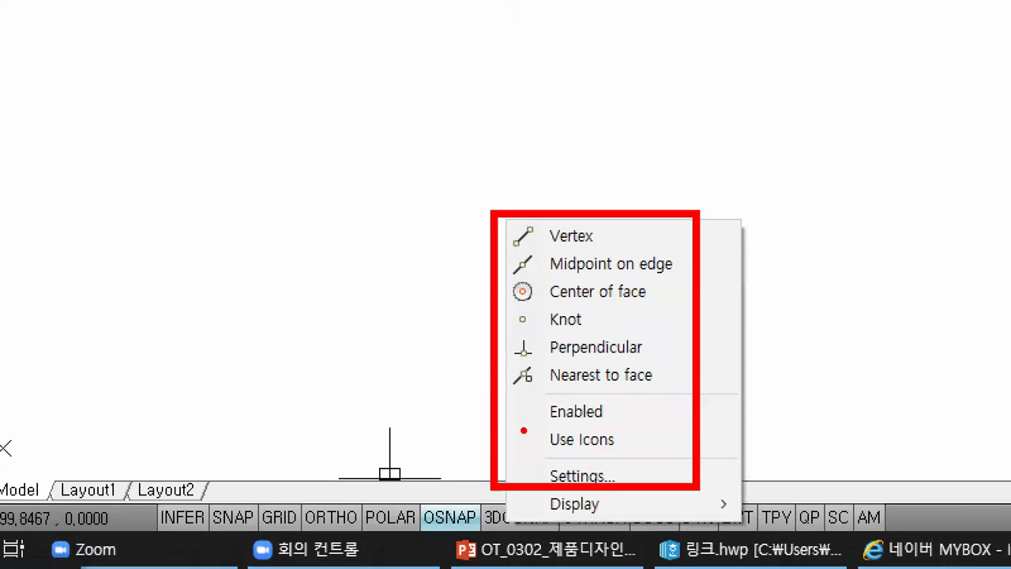
pyautogui.moveTo(533, 438)
pyautogui.mouseDown()
pyautogui.moveTo(539, 446)
pyautogui.moveTo(550, 420)
pyautogui.mouseUp()
pyautogui.moveTo(525, 437)
pyautogui.mouseDown()
pyautogui.moveTo(534, 447)
pyautogui.moveTo(554, 412)
pyautogui.mouseUp()
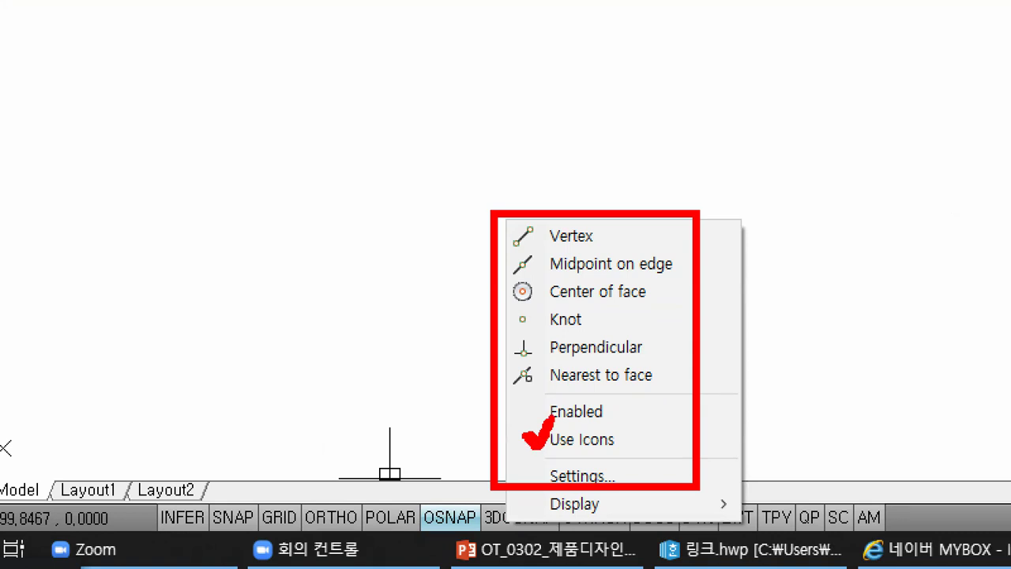
pyautogui.press('Escape')
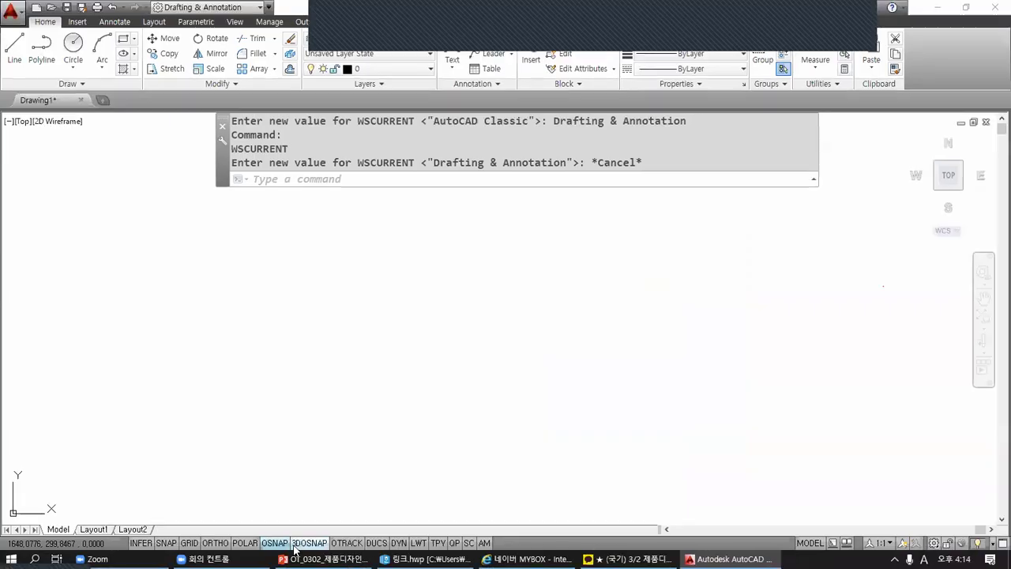
pyautogui.rightClick(288, 544)
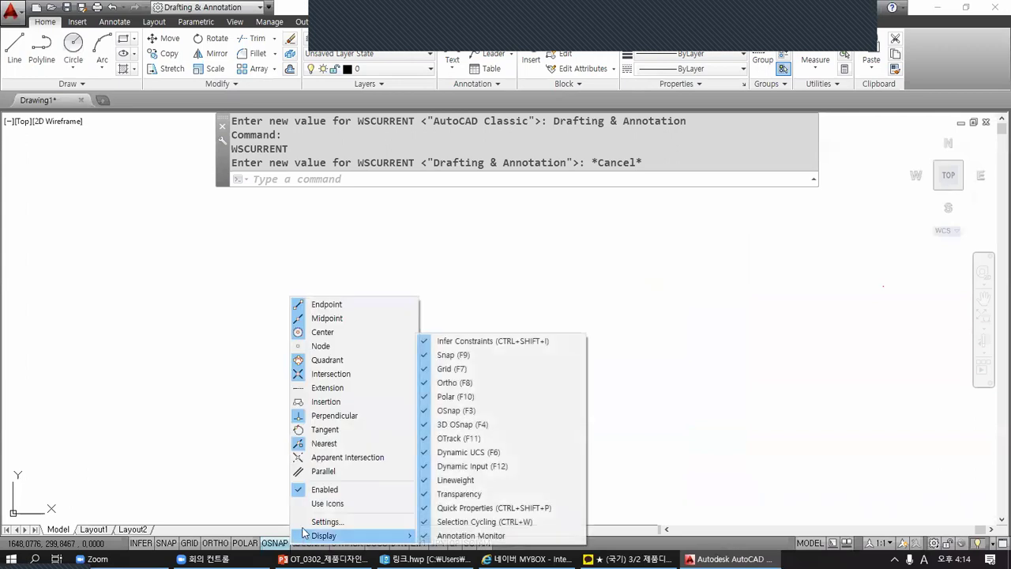
pyautogui.click(300, 506)
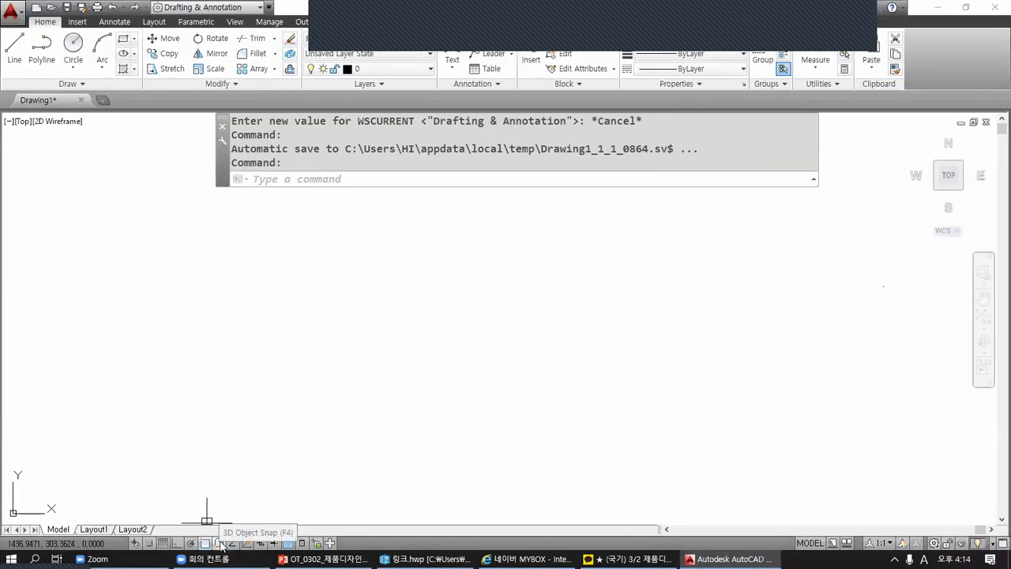
pyautogui.rightClick(264, 541)
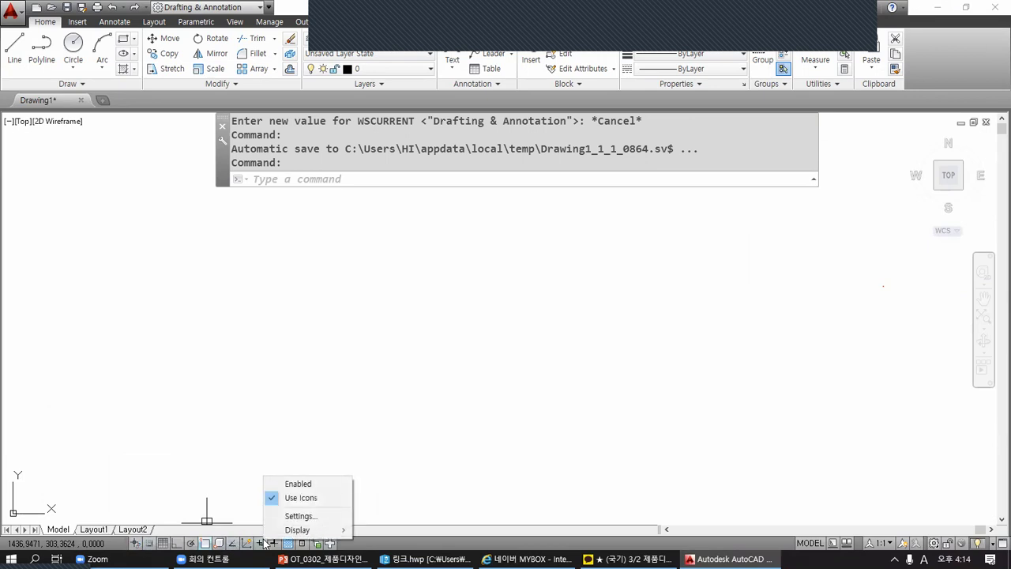
pyautogui.click(272, 500)
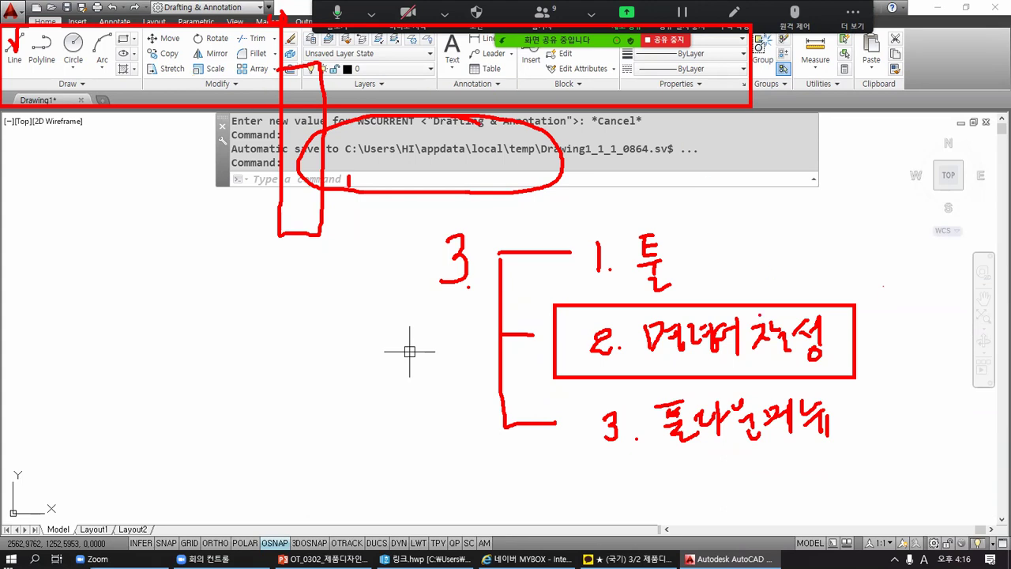
pyautogui.moveTo(760, 316)
pyautogui.mouseDown()
pyautogui.moveTo(780, 267)
pyautogui.moveTo(761, 280)
pyautogui.moveTo(783, 288)
pyautogui.moveTo(779, 269)
pyautogui.mouseUp()
pyautogui.click(800, 254)
pyautogui.moveTo(796, 173)
pyautogui.mouseDown()
pyautogui.moveTo(851, 170)
pyautogui.moveTo(798, 263)
pyautogui.moveTo(847, 259)
pyautogui.mouseUp()
pyautogui.moveTo(862, 158)
pyautogui.mouseDown()
pyautogui.moveTo(882, 160)
pyautogui.moveTo(870, 176)
pyautogui.mouseUp()
pyautogui.moveTo(868, 175)
pyautogui.mouseDown()
pyautogui.moveTo(903, 168)
pyautogui.moveTo(898, 181)
pyautogui.moveTo(913, 158)
pyautogui.mouseUp()
pyautogui.moveTo(909, 161)
pyautogui.mouseDown()
pyautogui.moveTo(920, 162)
pyautogui.moveTo(911, 173)
pyautogui.mouseUp()
pyautogui.moveTo(918, 163)
pyautogui.mouseDown()
pyautogui.moveTo(928, 172)
pyautogui.moveTo(920, 181)
pyautogui.mouseUp()
pyautogui.moveTo(917, 181)
pyautogui.mouseDown()
pyautogui.moveTo(926, 190)
pyautogui.moveTo(945, 178)
pyautogui.mouseUp()
pyautogui.moveTo(937, 171); pyautogui.dragTo(954, 193)
pyautogui.moveTo(864, 249)
pyautogui.mouseDown()
pyautogui.moveTo(883, 241)
pyautogui.moveTo(875, 254)
pyautogui.mouseUp()
pyautogui.moveTo(882, 242)
pyautogui.mouseDown()
pyautogui.moveTo(876, 259)
pyautogui.moveTo(892, 266)
pyautogui.mouseUp()
pyautogui.moveTo(881, 265)
pyautogui.mouseDown()
pyautogui.moveTo(896, 289)
pyautogui.moveTo(894, 269)
pyautogui.moveTo(914, 248)
pyautogui.mouseUp()
pyautogui.moveTo(908, 253); pyautogui.dragTo(917, 264)
pyautogui.moveTo(911, 264)
pyautogui.mouseDown()
pyautogui.moveTo(920, 278)
pyautogui.moveTo(930, 252)
pyautogui.mouseUp()
pyautogui.moveTo(930, 248)
pyautogui.mouseDown()
pyautogui.moveTo(933, 270)
pyautogui.moveTo(942, 270)
pyautogui.mouseUp()
pyautogui.moveTo(940, 247); pyautogui.dragTo(945, 260)
pyautogui.moveTo(952, 236); pyautogui.dragTo(948, 269)
pyautogui.moveTo(947, 267); pyautogui.dragTo(945, 289)
pyautogui.moveTo(966, 247)
pyautogui.mouseDown()
pyautogui.moveTo(958, 271)
pyautogui.moveTo(980, 278)
pyautogui.moveTo(978, 288)
pyautogui.mouseUp()
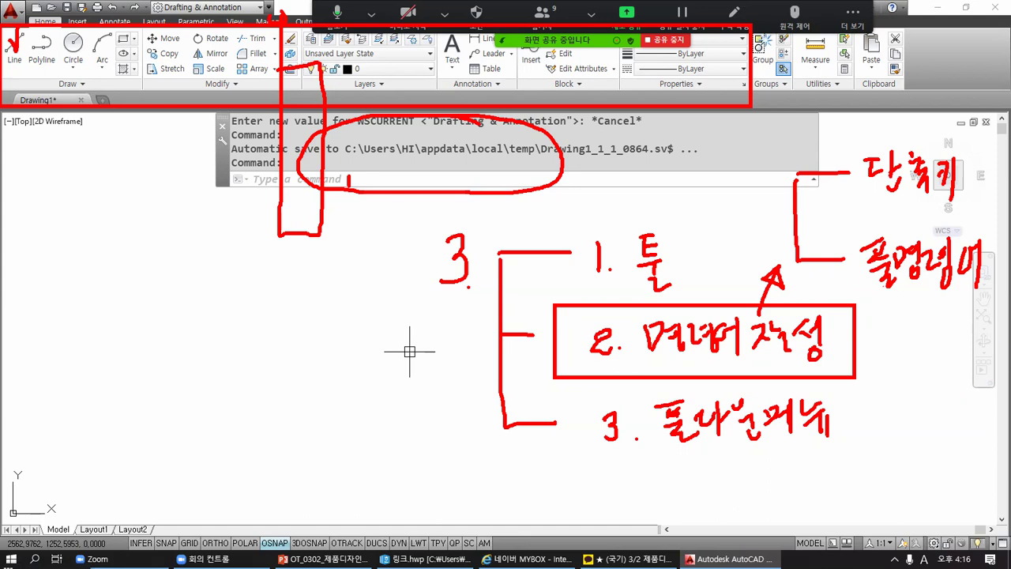
pyautogui.moveTo(851, 236)
pyautogui.mouseDown()
pyautogui.moveTo(851, 288)
pyautogui.moveTo(962, 290)
pyautogui.moveTo(990, 250)
pyautogui.moveTo(848, 232)
pyautogui.mouseUp()
pyautogui.moveTo(860, 144)
pyautogui.mouseDown()
pyautogui.moveTo(859, 169)
pyautogui.moveTo(897, 210)
pyautogui.moveTo(968, 207)
pyautogui.moveTo(964, 147)
pyautogui.moveTo(863, 147)
pyautogui.mouseUp()
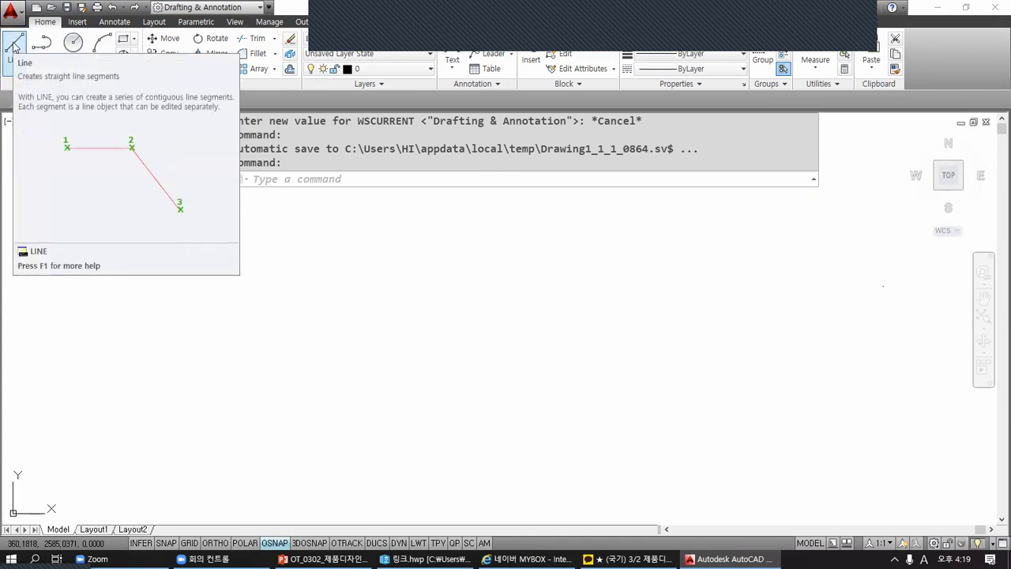
# - Draw a chain of five connected line segments in the middle of the drawing area with the Line command and end the command
pyautogui.click(13, 47)
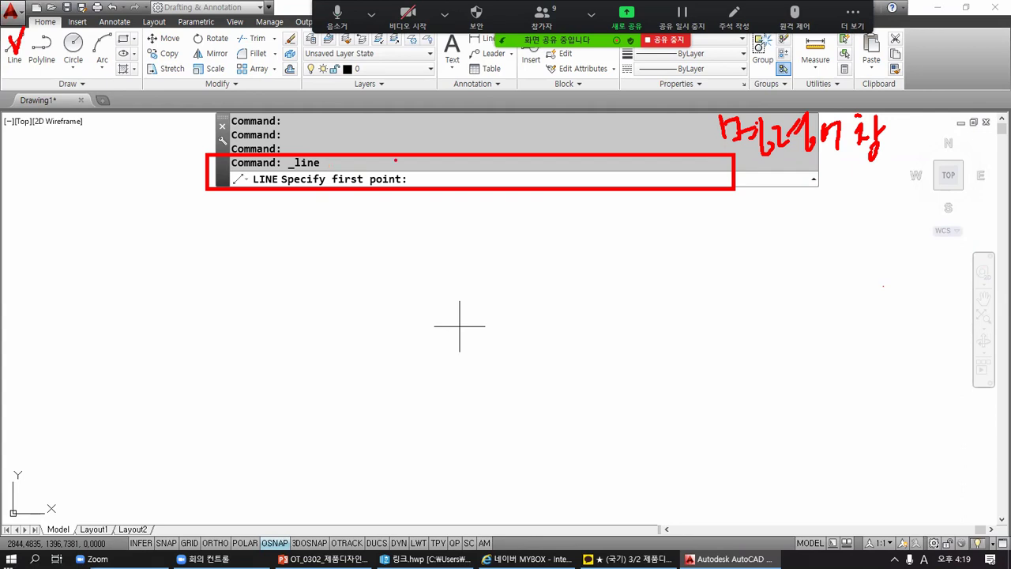
pyautogui.moveTo(445, 179)
pyautogui.mouseDown()
pyautogui.moveTo(418, 179)
pyautogui.moveTo(433, 184)
pyautogui.mouseUp()
pyautogui.press('Escape')
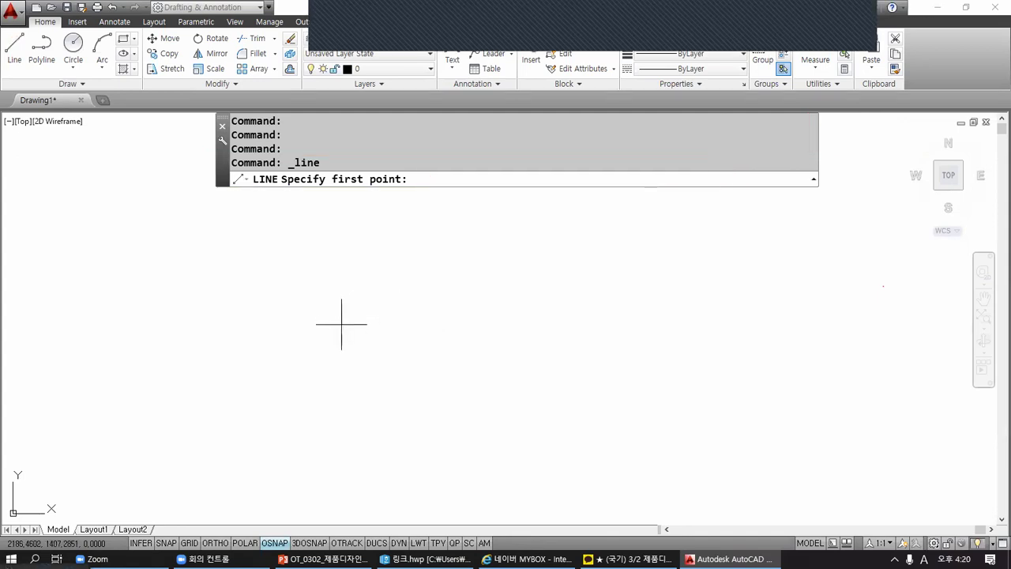
pyautogui.click(400, 294)
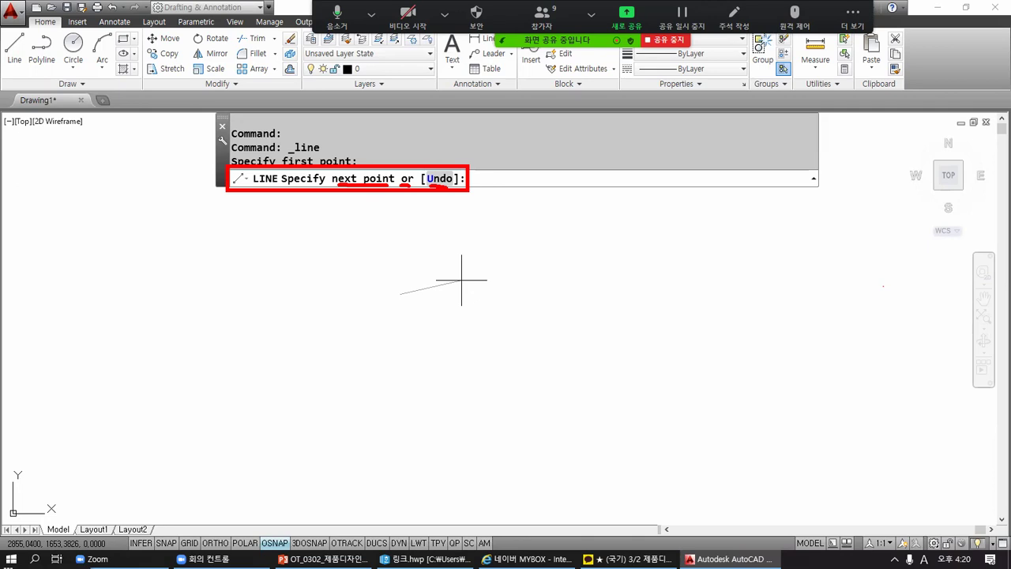
pyautogui.click(471, 238)
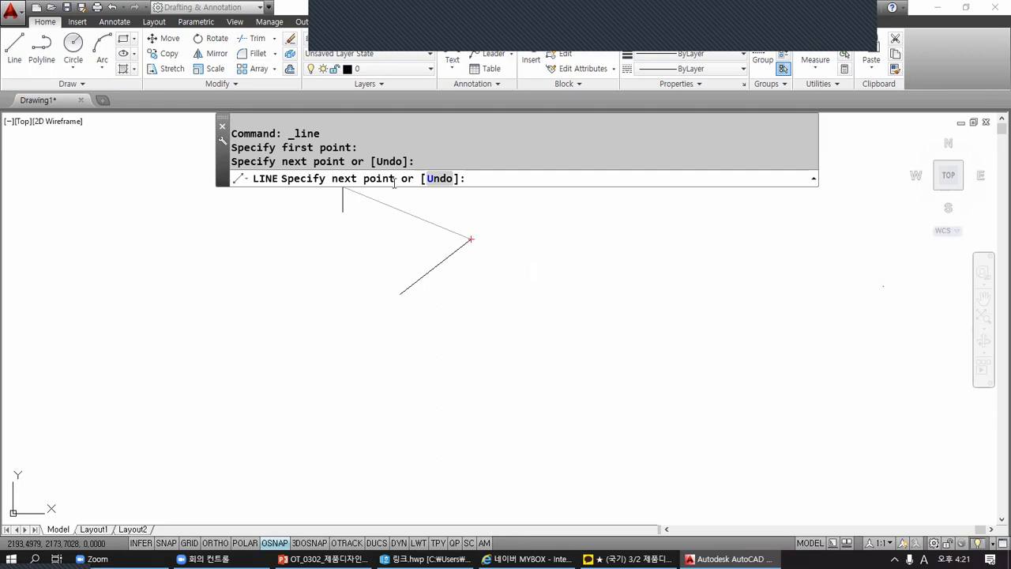
pyautogui.click(518, 321)
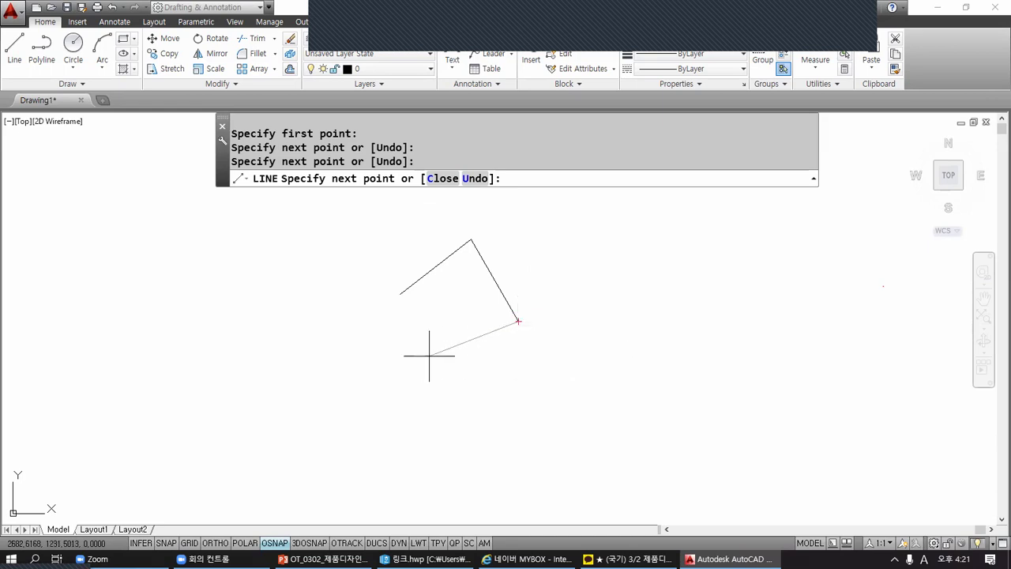
pyautogui.click(385, 350)
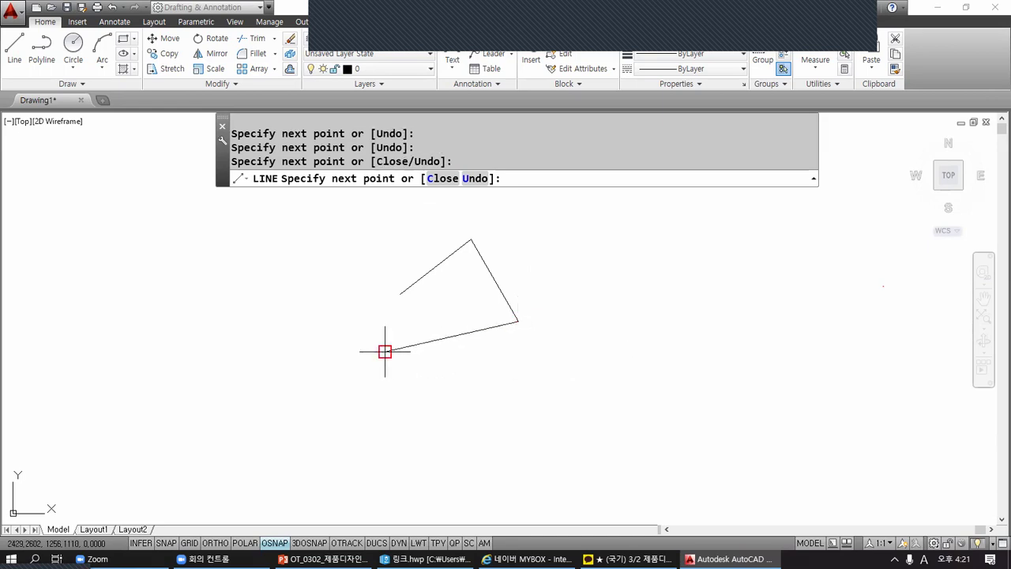
pyautogui.click(409, 214)
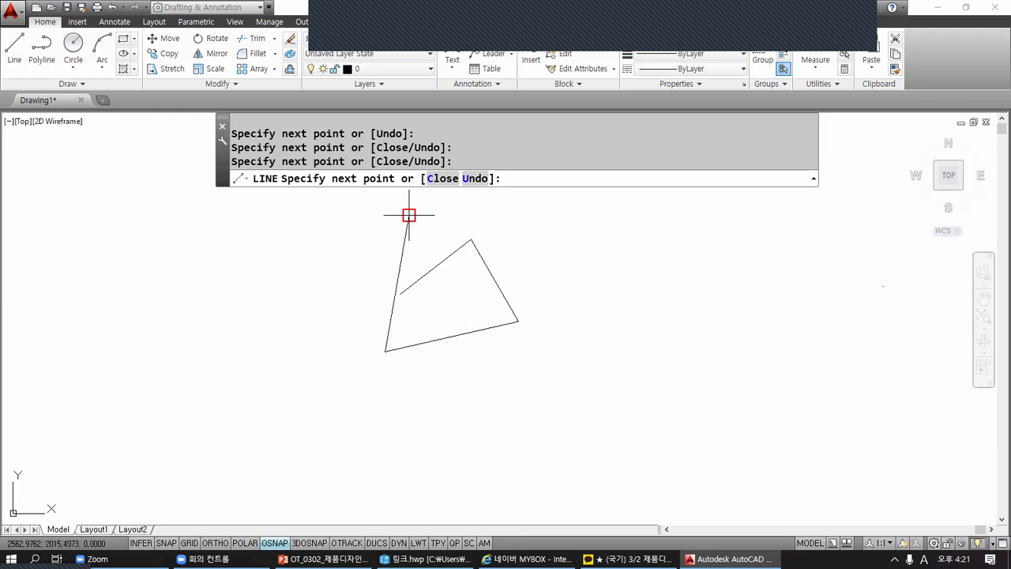
pyautogui.click(532, 236)
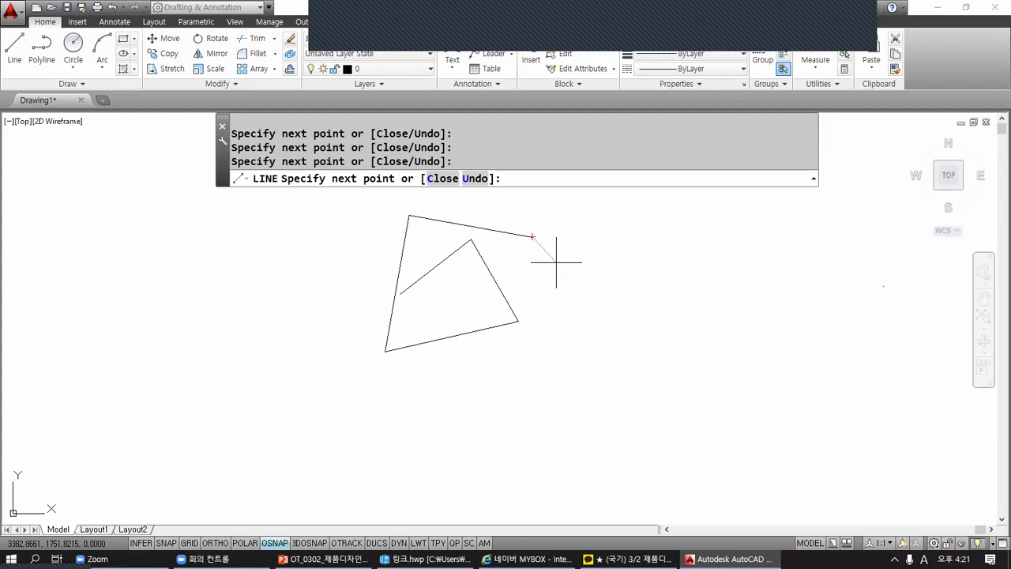
pyautogui.press('Return')
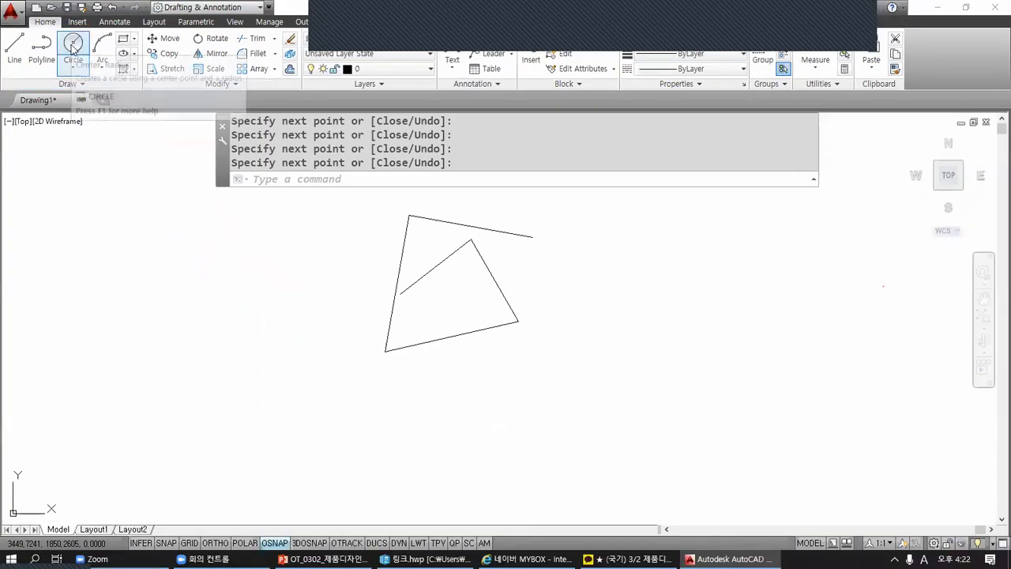
# - Draw a circle with radius 100 to the right of the line chain, picking its center freehand
pyautogui.click(73, 46)
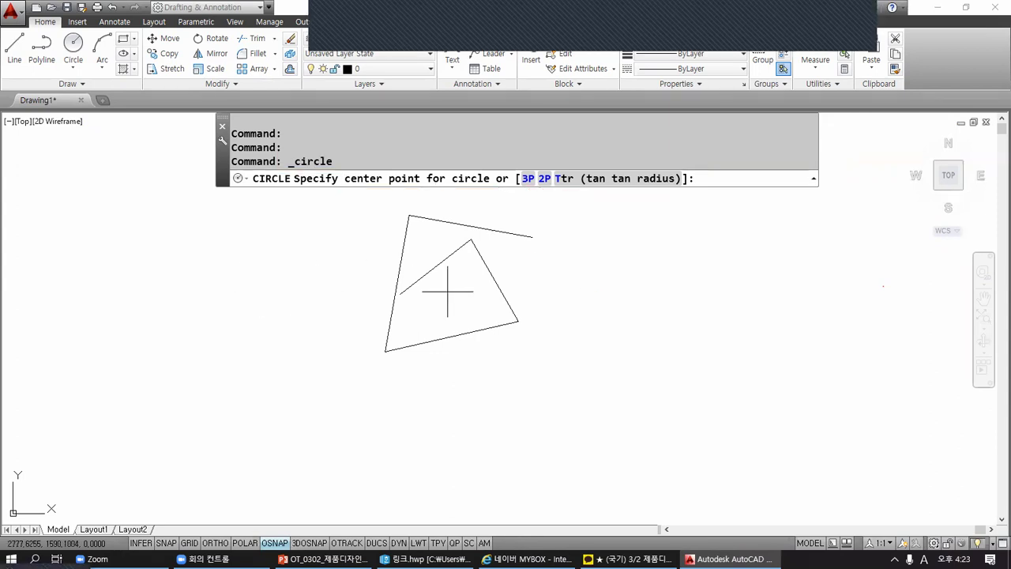
pyautogui.click(614, 290)
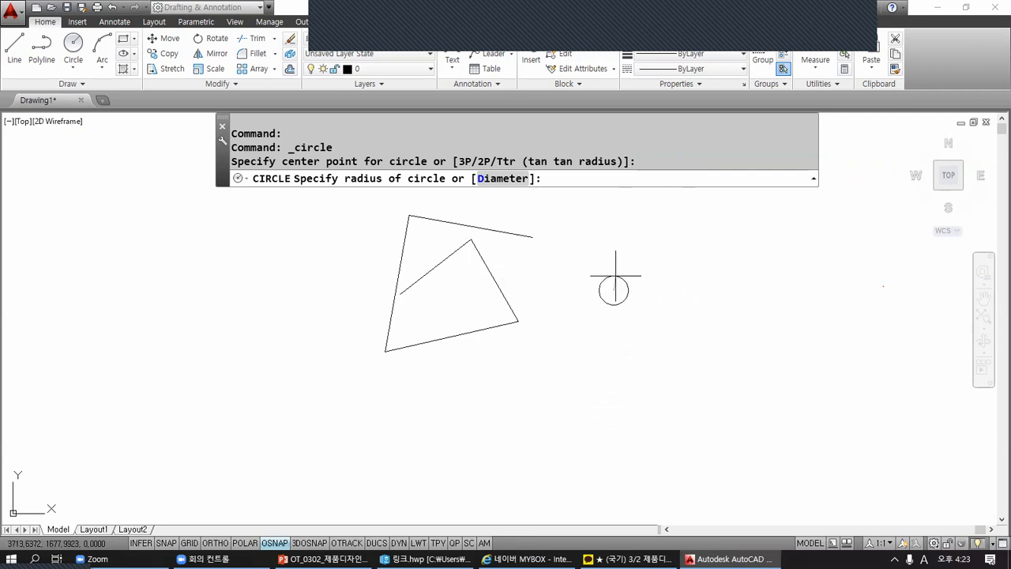
pyautogui.moveTo(664, 237)
pyautogui.mouseDown()
pyautogui.moveTo(637, 223)
pyautogui.moveTo(400, 237)
pyautogui.moveTo(460, 397)
pyautogui.moveTo(661, 261)
pyautogui.mouseUp()
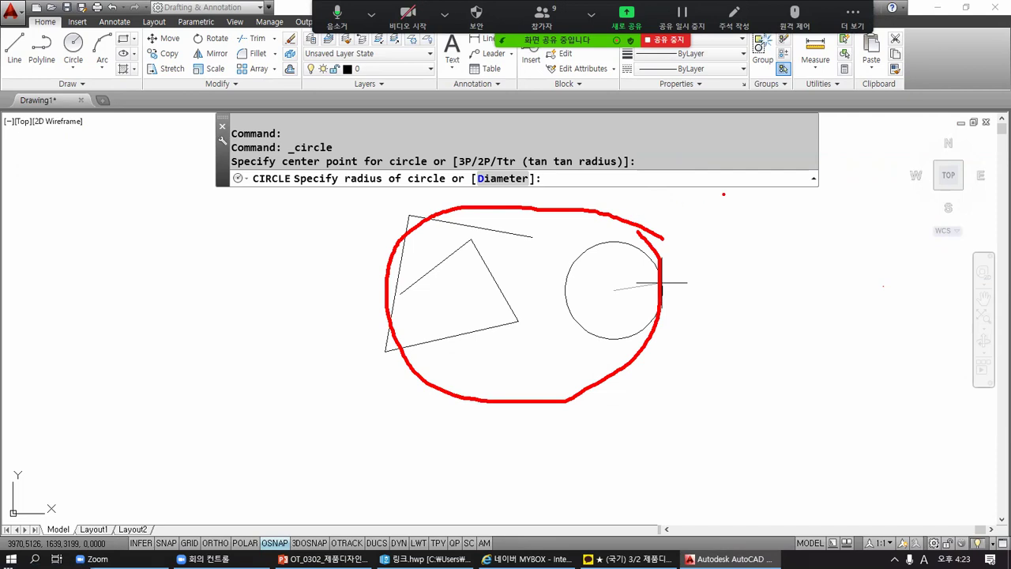
pyautogui.moveTo(787, 171); pyautogui.dragTo(230, 188)
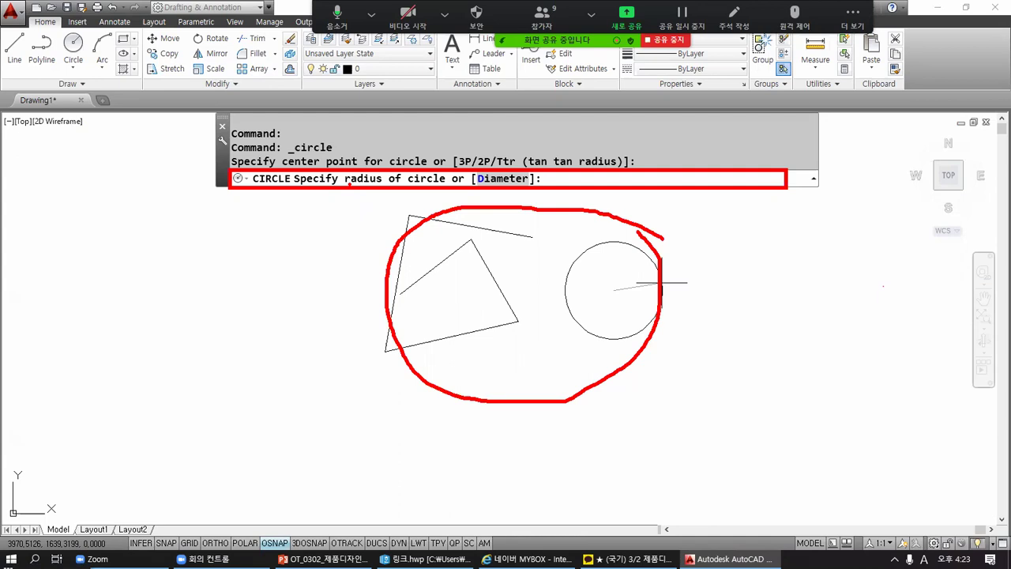
pyautogui.moveTo(350, 184); pyautogui.dragTo(371, 184)
pyautogui.press('Escape')
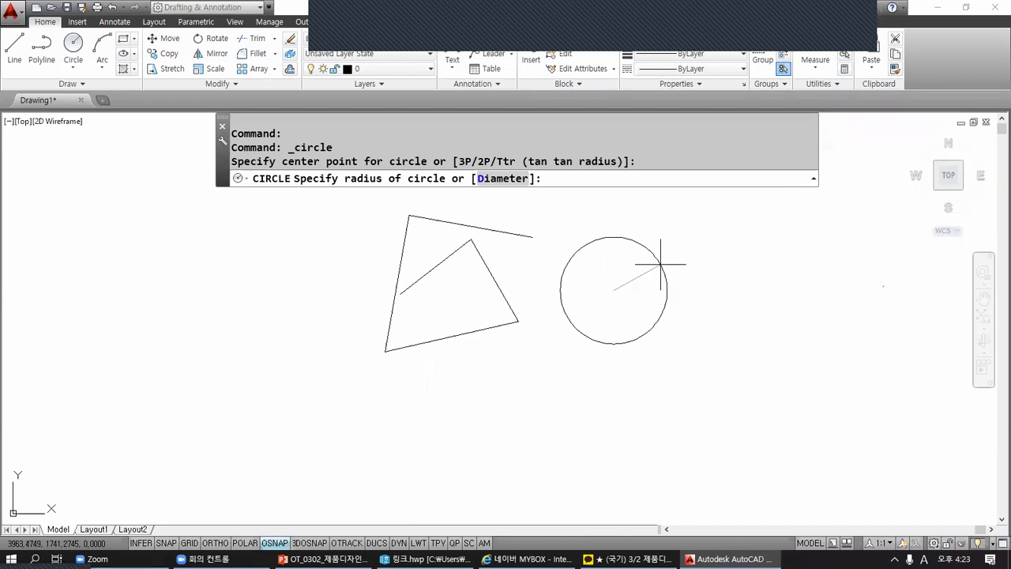
pyautogui.write('1')
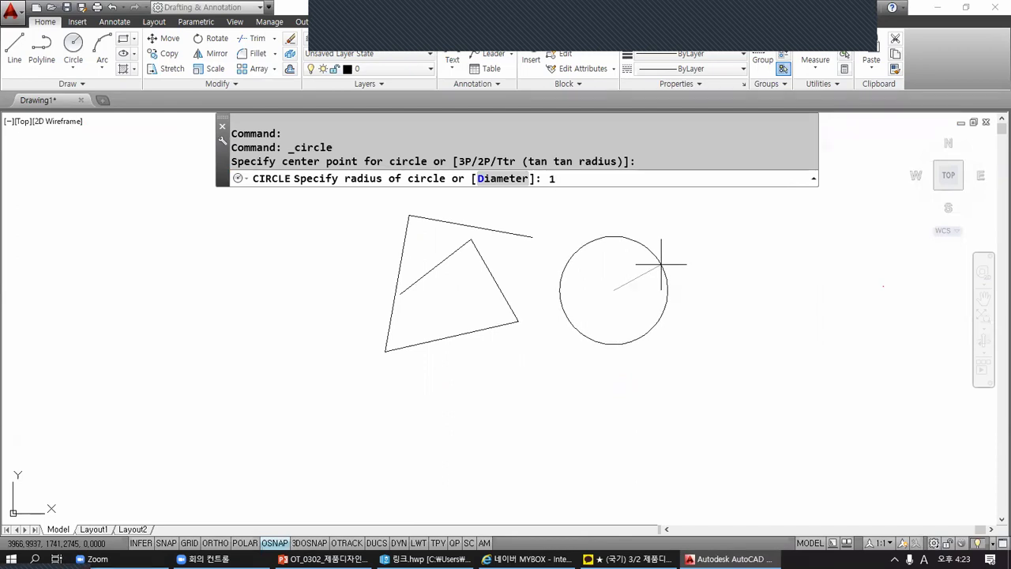
pyautogui.write('00')
pyautogui.press('Return')
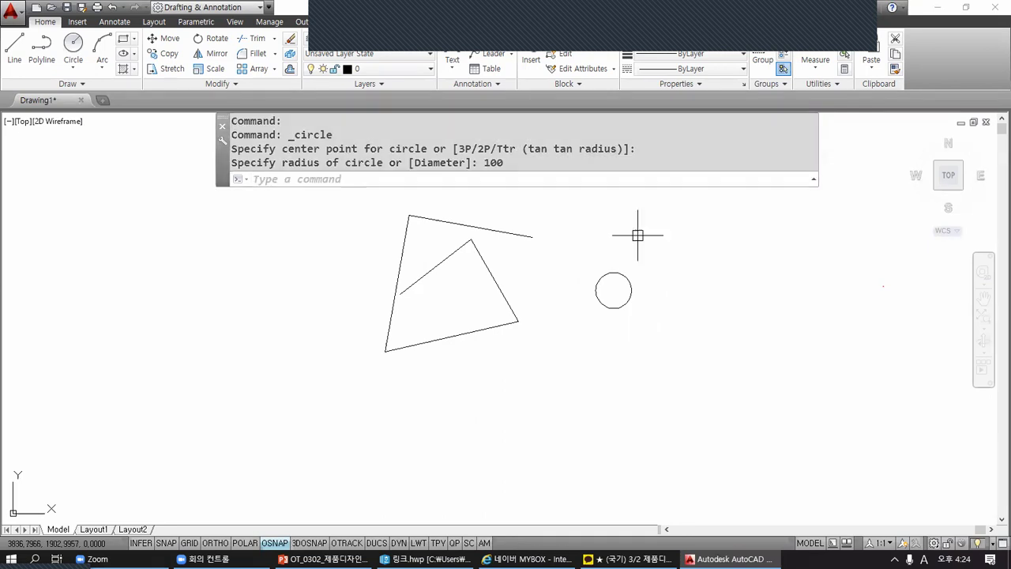
pyautogui.moveTo(374, 202)
pyautogui.mouseDown()
pyautogui.moveTo(542, 362)
pyautogui.moveTo(696, 389)
pyautogui.mouseUp()
pyautogui.moveTo(825, 188)
pyautogui.mouseDown()
pyautogui.moveTo(221, 145)
pyautogui.moveTo(253, 145)
pyautogui.moveTo(221, 135)
pyautogui.moveTo(214, 111)
pyautogui.mouseUp()
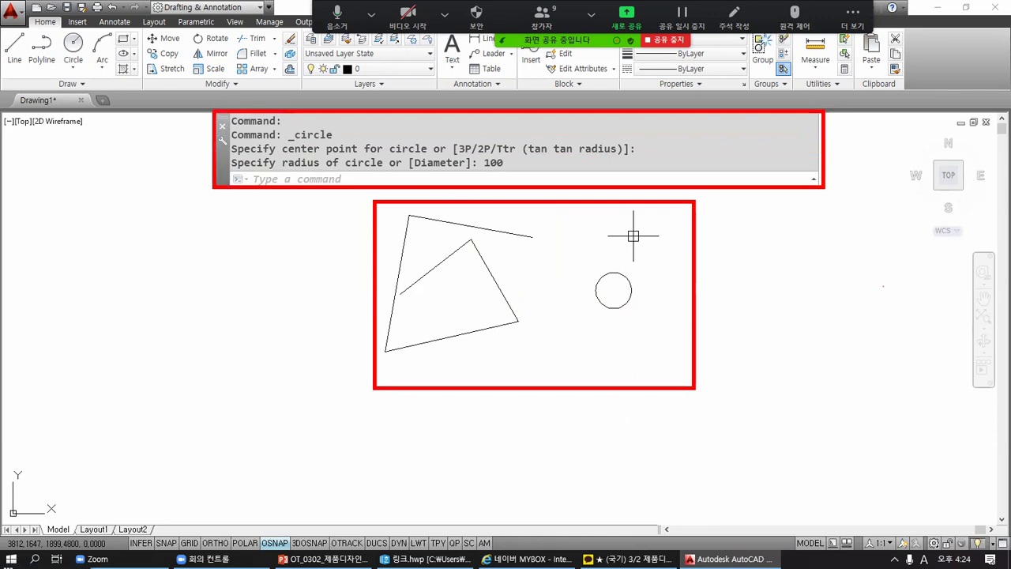
pyautogui.press('Escape')
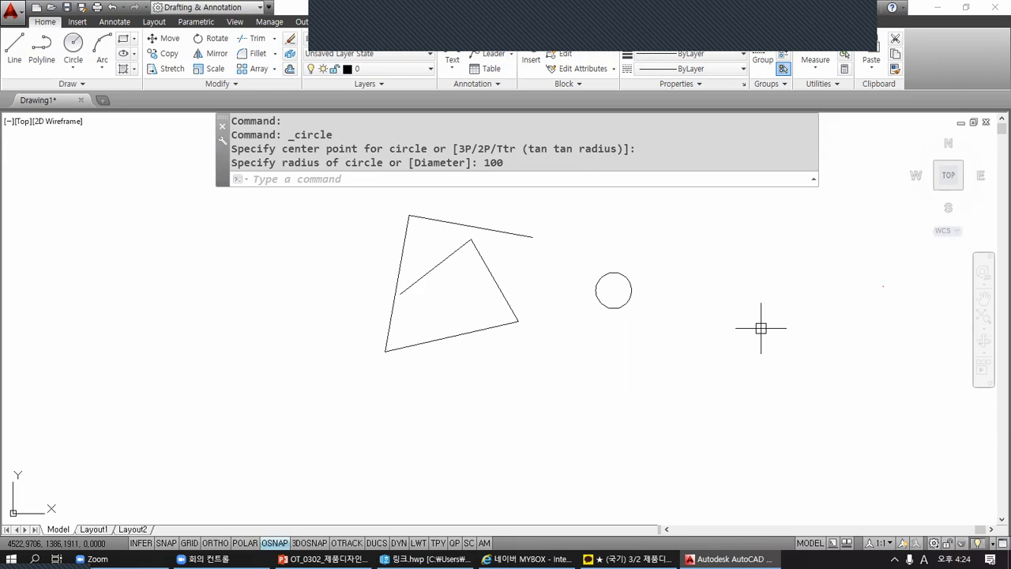
# - Start a selection window in the empty area below the circle and cancel it to return to the idle command prompt
pyautogui.click(652, 339)
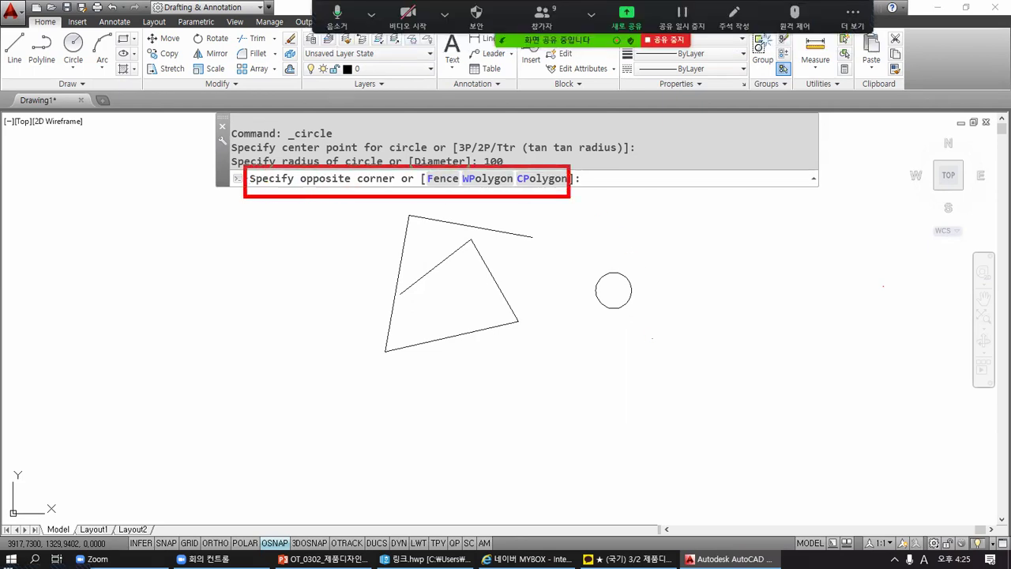
pyautogui.moveTo(609, 168)
pyautogui.mouseDown()
pyautogui.moveTo(609, 195)
pyautogui.moveTo(649, 181)
pyautogui.moveTo(661, 198)
pyautogui.moveTo(685, 184)
pyautogui.moveTo(685, 166)
pyautogui.moveTo(730, 196)
pyautogui.moveTo(764, 192)
pyautogui.moveTo(778, 162)
pyautogui.moveTo(640, 215)
pyautogui.moveTo(762, 187)
pyautogui.mouseUp()
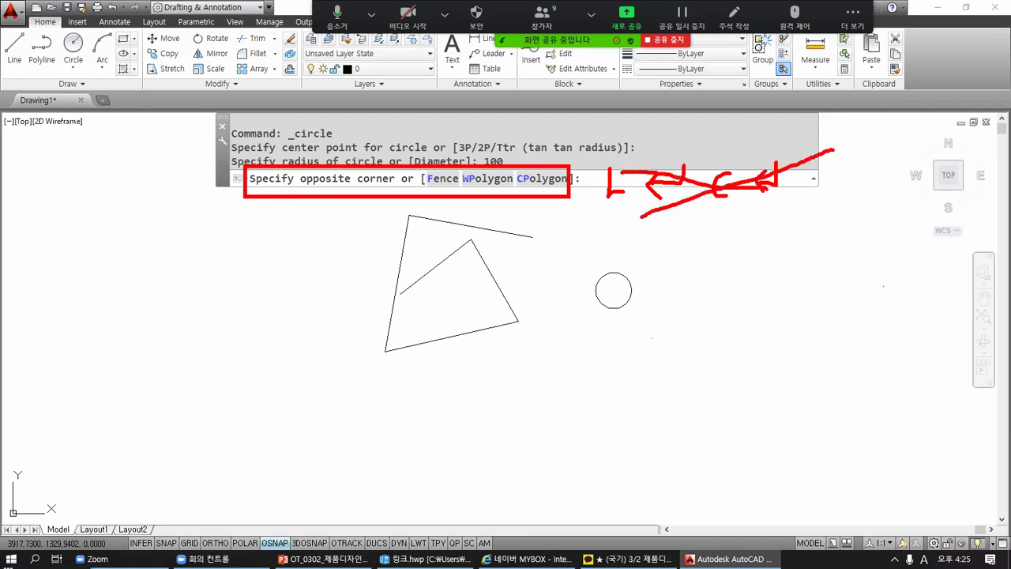
pyautogui.moveTo(288, 192); pyautogui.dragTo(550, 192)
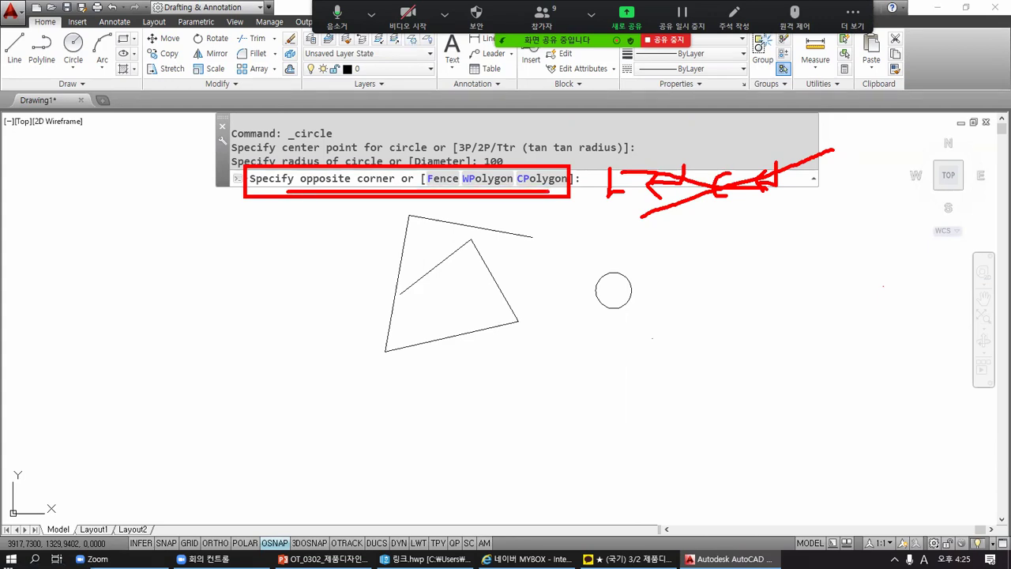
pyautogui.press('Escape')
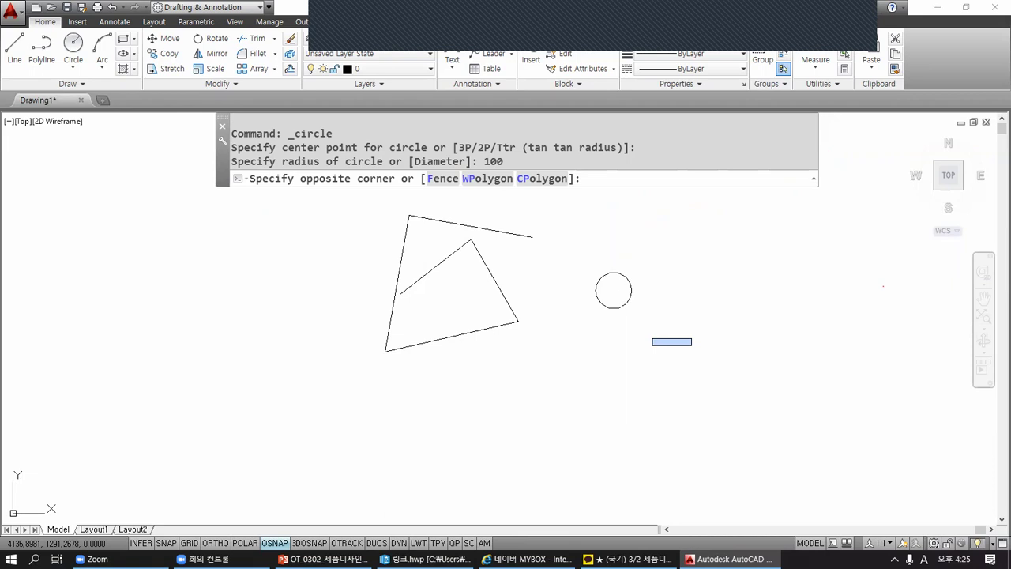
pyautogui.press('Escape')
pyautogui.press('Escape')
pyautogui.press('Escape')
pyautogui.press('Escape')
pyautogui.press('Escape')
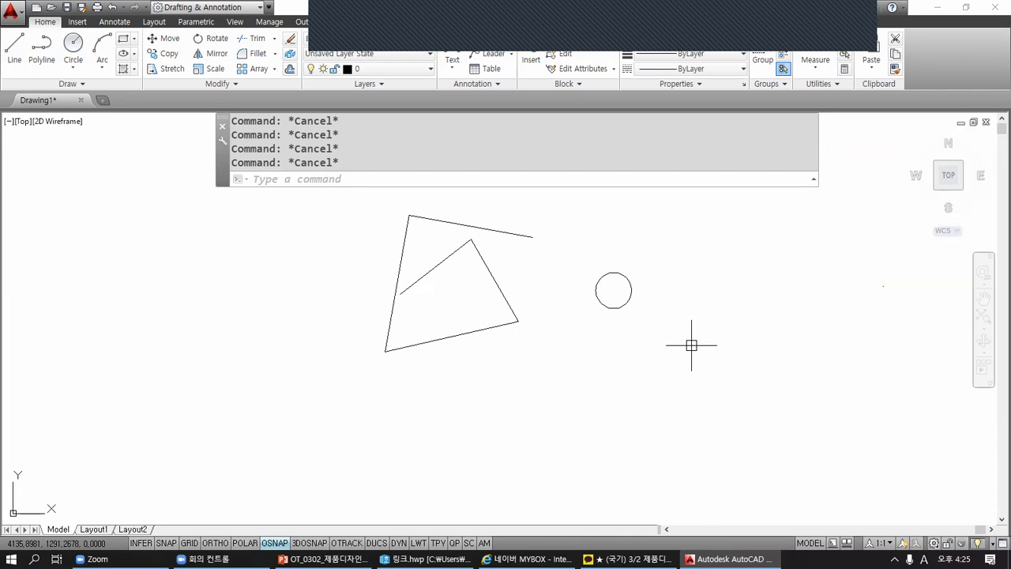
# - Enter LINE at the command line and erase it, and enter the filler text adsfasdfsdfs and cancel it
pyautogui.write('1')
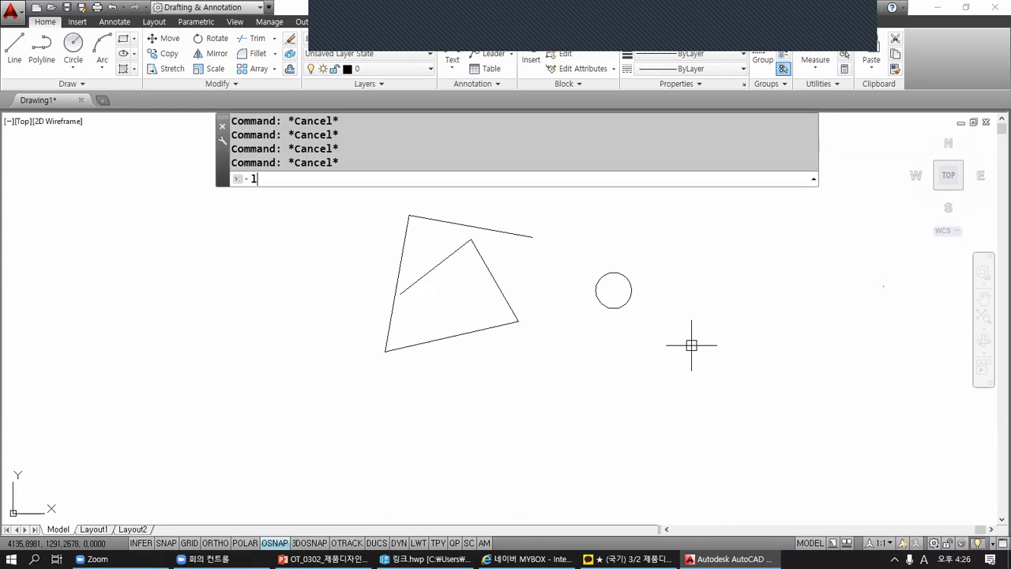
pyautogui.write('ine')
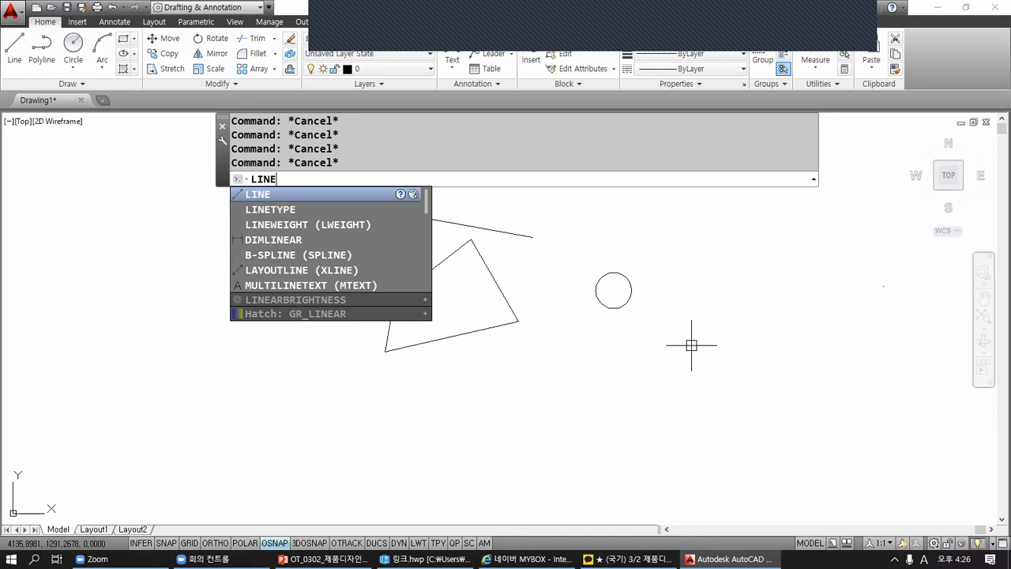
pyautogui.press('BackSpace')
pyautogui.press('BackSpace')
pyautogui.press('BackSpace')
pyautogui.press('BackSpace')
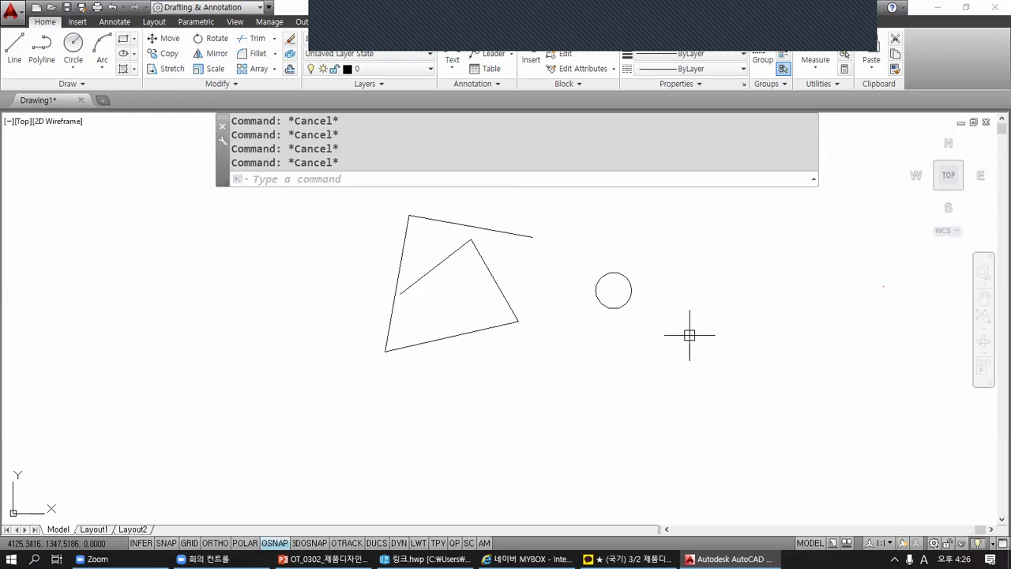
pyautogui.write('adsfasdfsdfs')
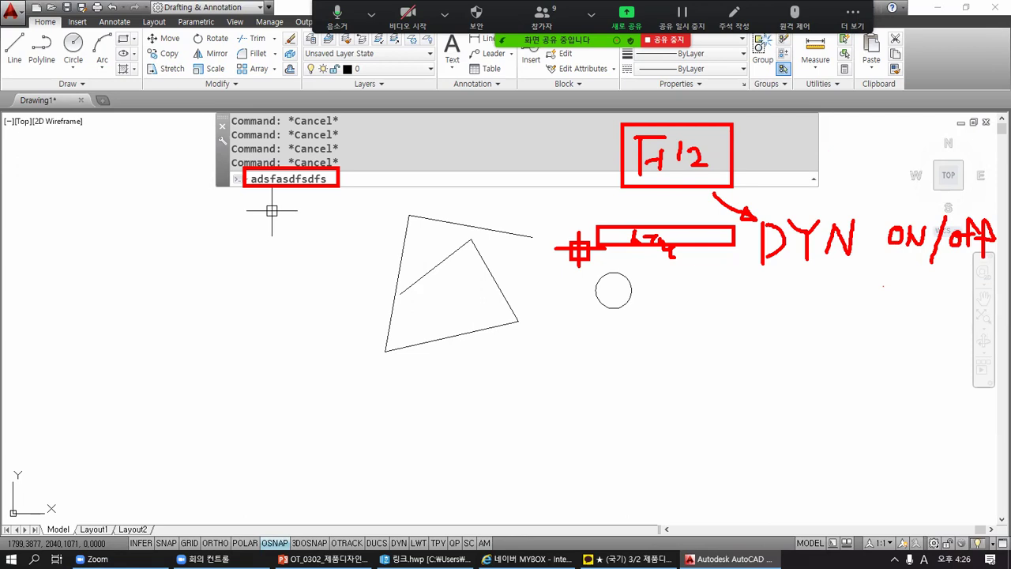
pyautogui.press('Escape')
pyautogui.press('Escape')
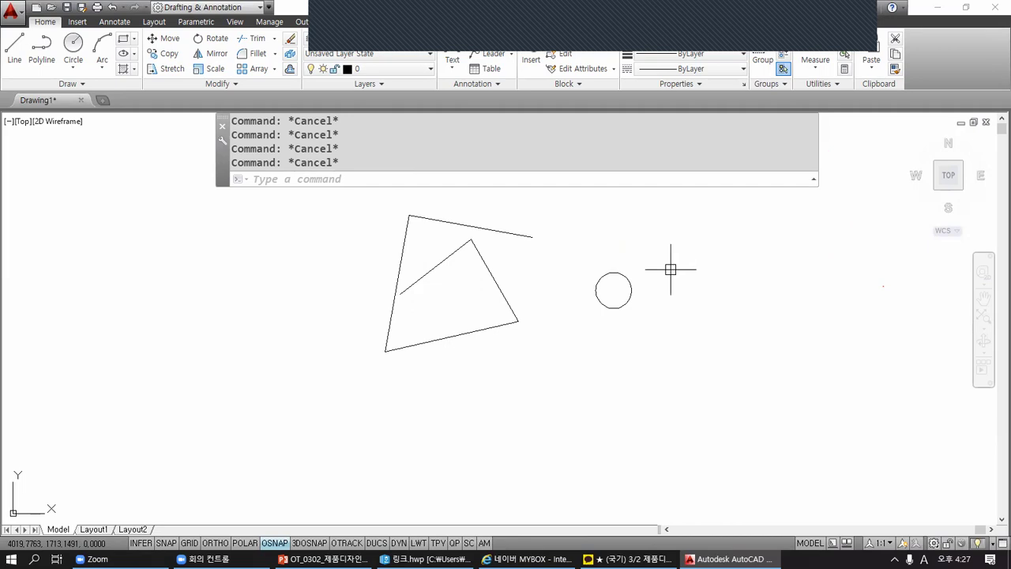
# - Turn on dynamic input, enter a long string of filler letters at the cursor, cancel it and turn dynamic input off
pyautogui.press('F12')
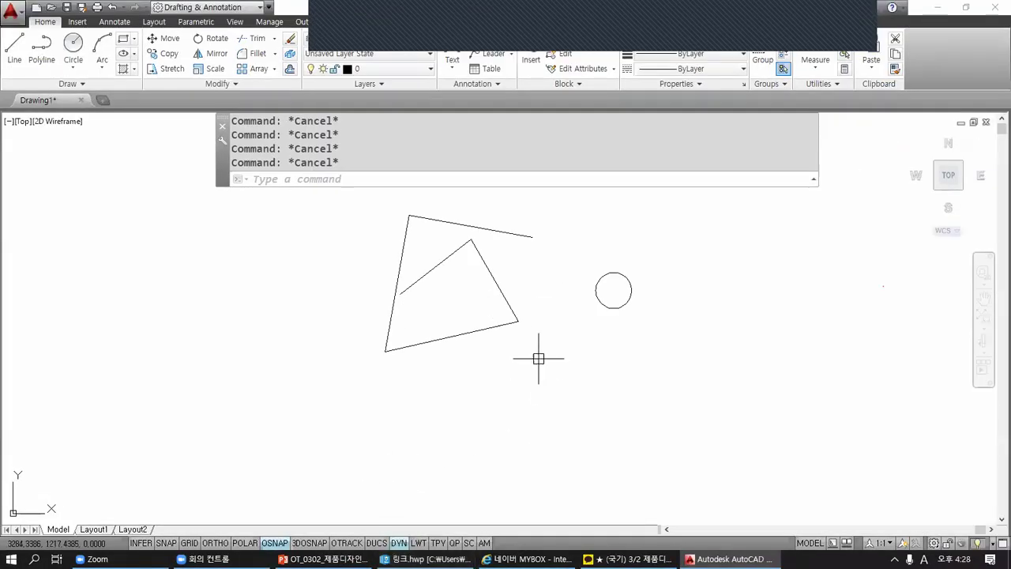
pyautogui.write('aslkdjf')
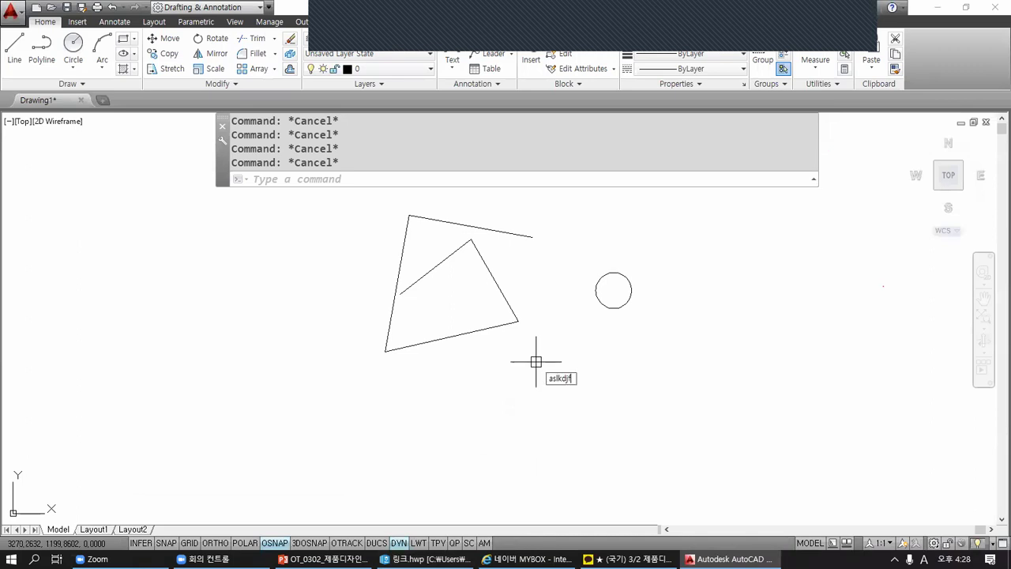
pyautogui.write('lskfdjlsdakfjsldfkjsldfkjsaldkfjsaldkf')
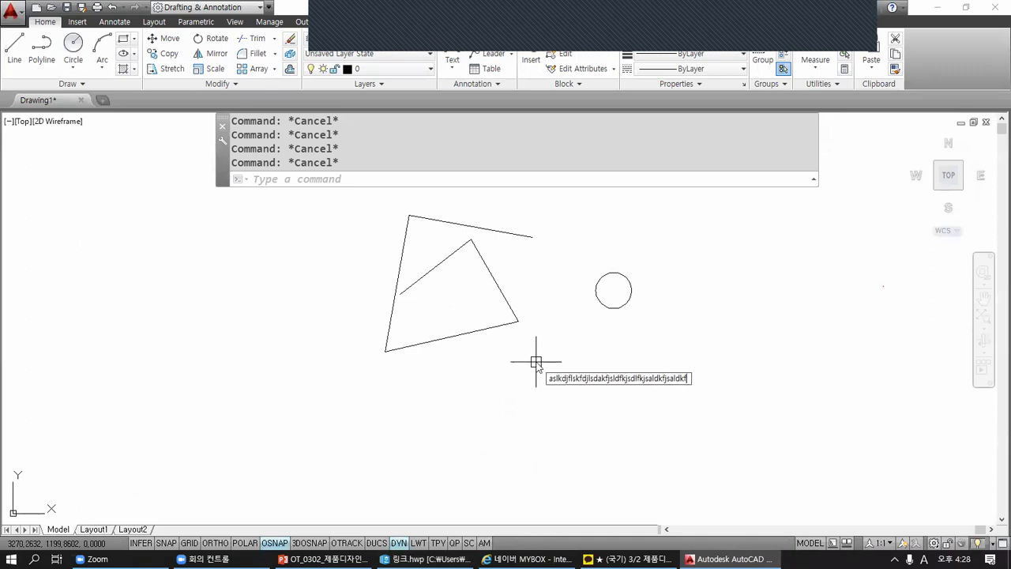
pyautogui.write('jlsadkfjsladkfjsladkfjlsakdfjsldkfjsldkfjsladkfjsladkf')
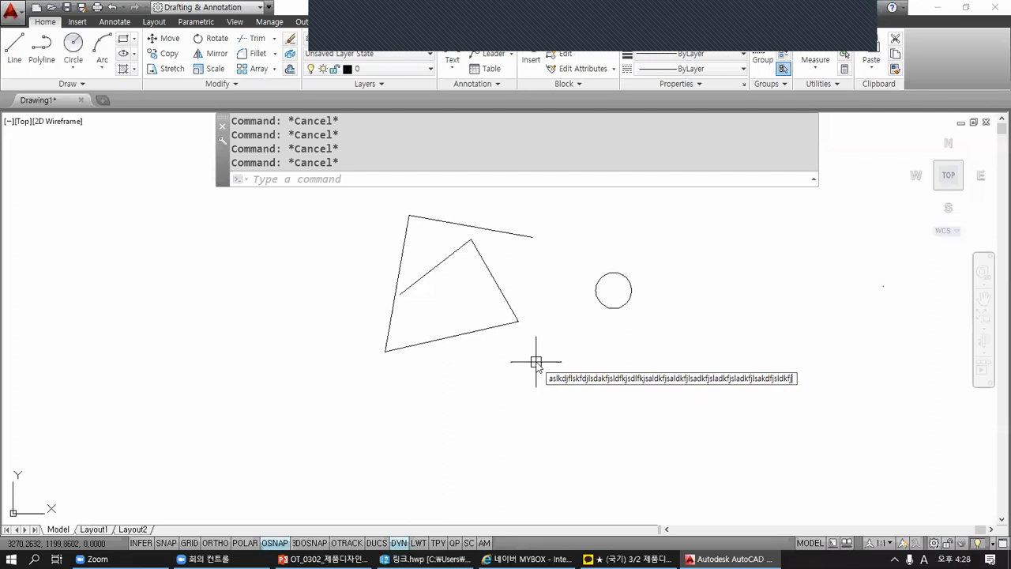
pyautogui.write('saldfk')
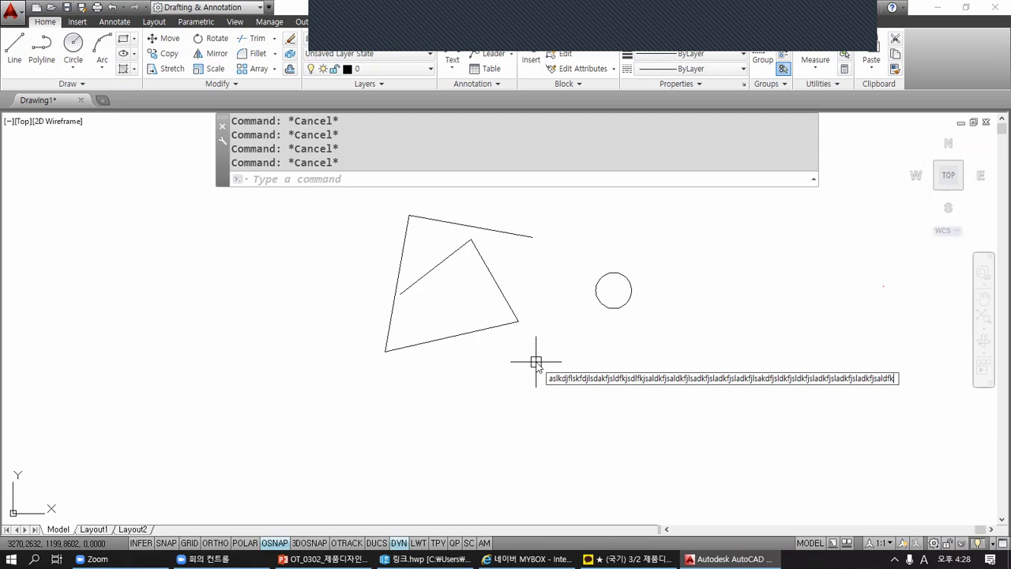
pyautogui.press('Escape')
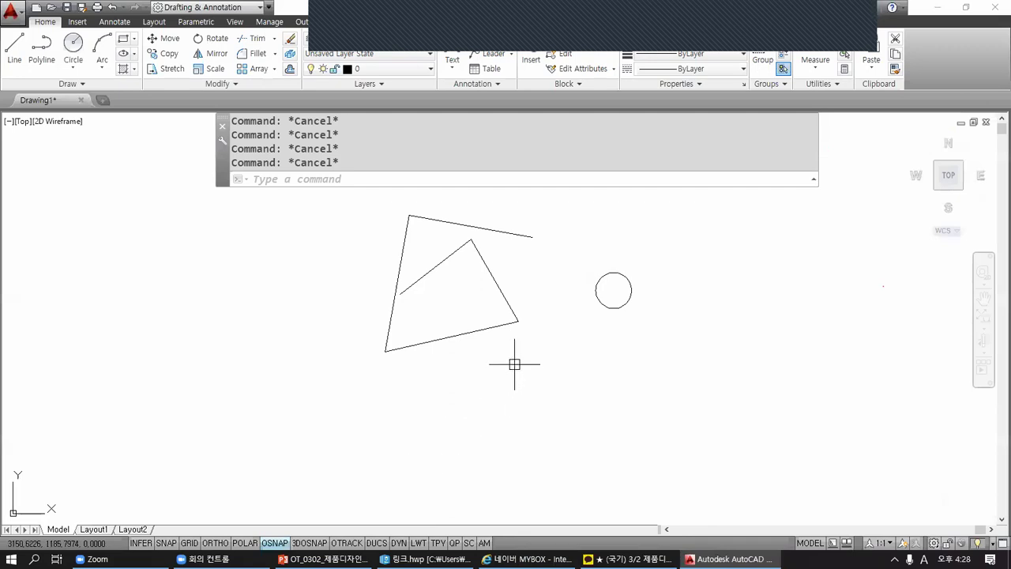
# - Submit a long string of filler letters as a command and return to the idle command prompt
pyautogui.write('asdfsafdsadfsadfsafwertfgasdfasdf')
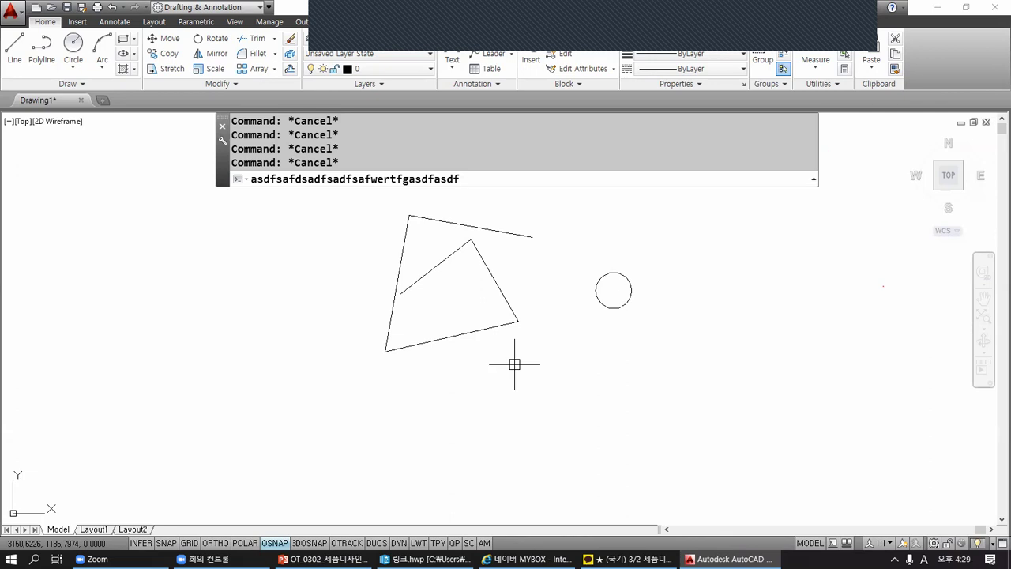
pyautogui.write('asdfsadfsad')
pyautogui.press('Escape')
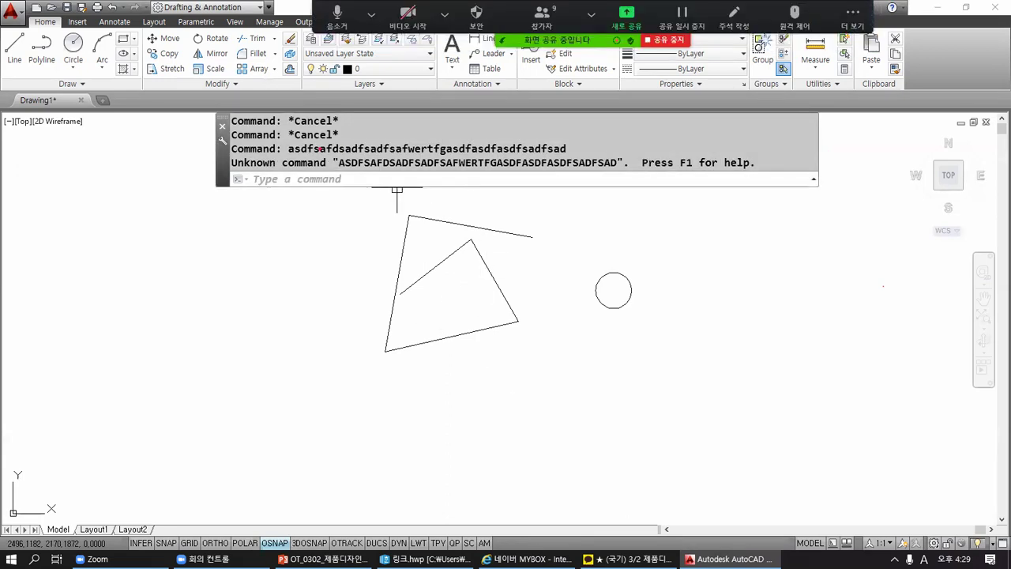
pyautogui.moveTo(285, 143)
pyautogui.mouseDown()
pyautogui.moveTo(303, 157)
pyautogui.moveTo(579, 150)
pyautogui.moveTo(571, 158)
pyautogui.mouseUp()
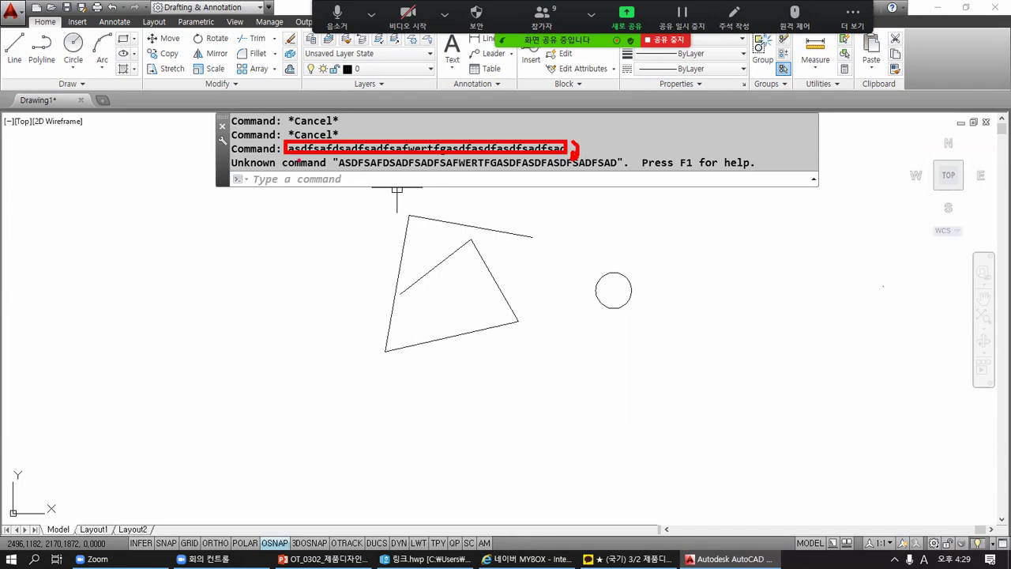
pyautogui.moveTo(240, 169); pyautogui.dragTo(325, 169)
pyautogui.moveTo(645, 169); pyautogui.dragTo(755, 168)
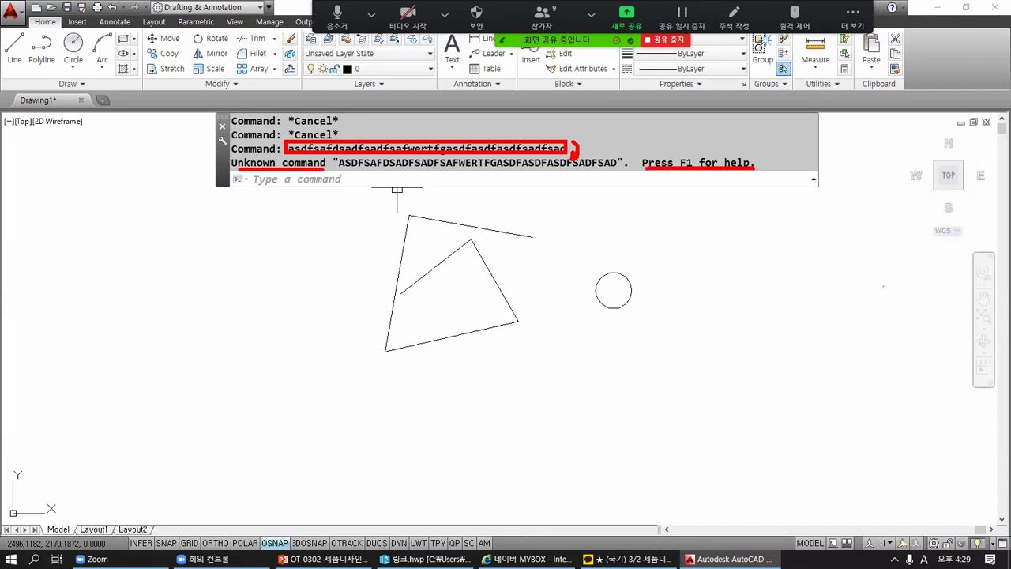
pyautogui.moveTo(751, 196)
pyautogui.mouseDown()
pyautogui.moveTo(237, 201)
pyautogui.moveTo(227, 127)
pyautogui.moveTo(339, 111)
pyautogui.moveTo(651, 101)
pyautogui.moveTo(789, 113)
pyautogui.moveTo(784, 181)
pyautogui.mouseUp()
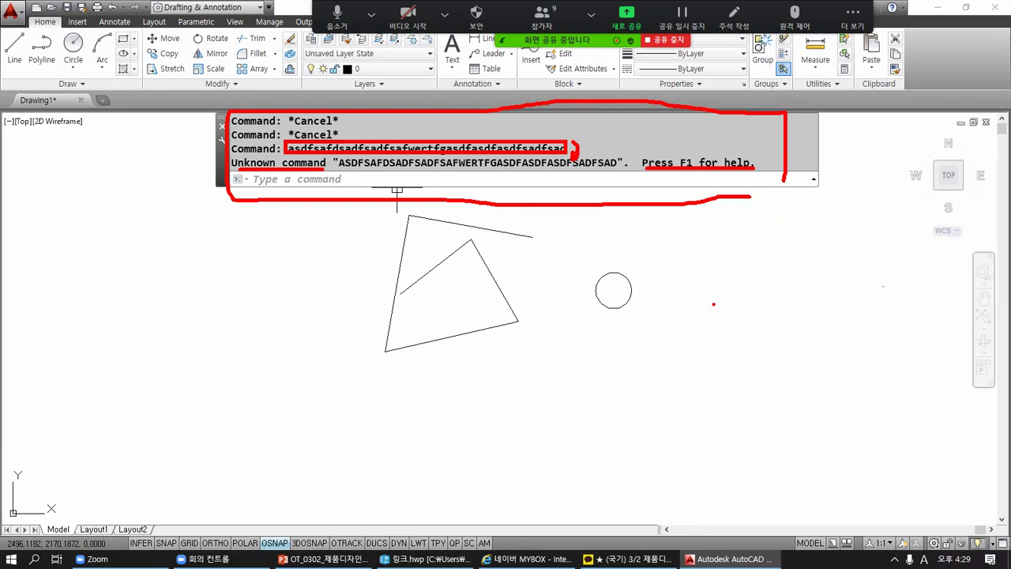
pyautogui.press('Escape')
pyautogui.press('Escape')
pyautogui.press('Escape')
pyautogui.press('Escape')
pyautogui.press('Escape')
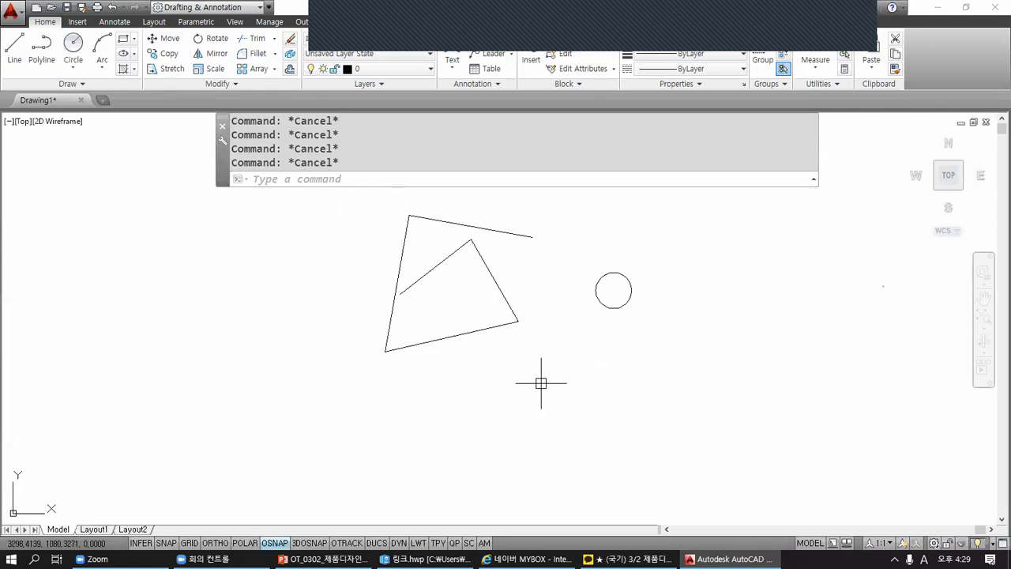
# - Draw a freehand zigzag of four connected segments with the typed LINE command, starting inside the gap before the circle and ending below right of it
pyautogui.write('LINE')
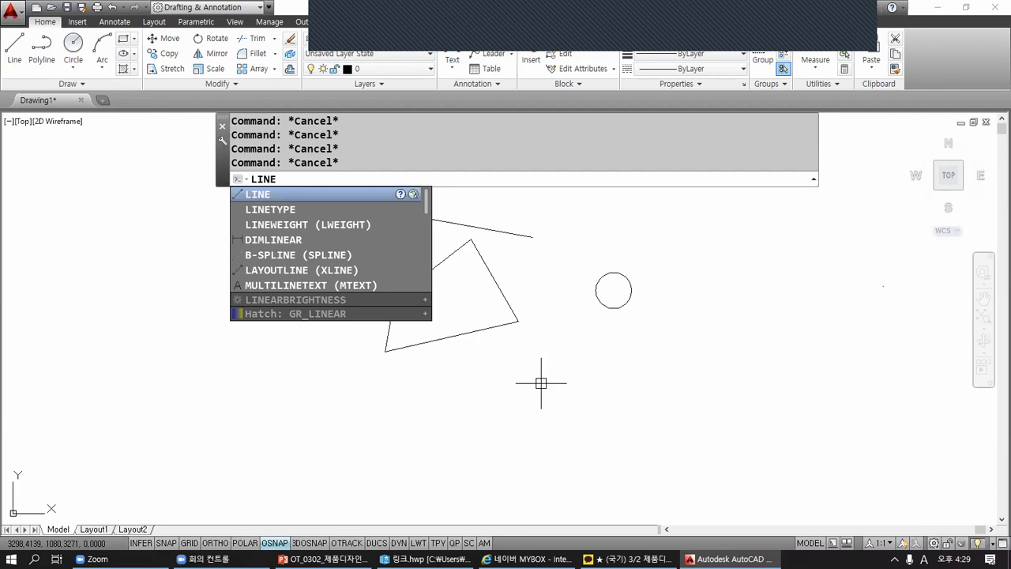
pyautogui.press('Return')
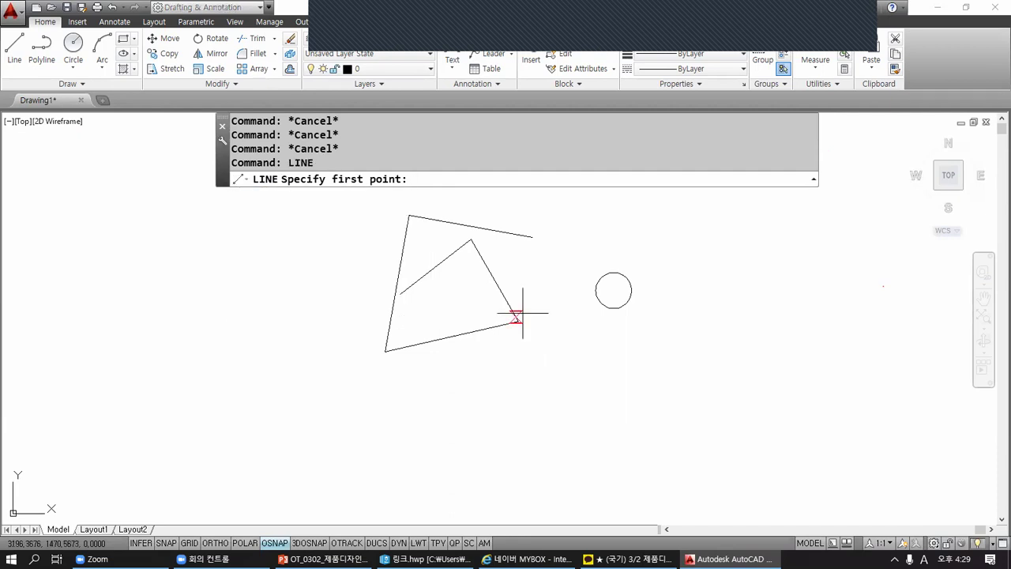
pyautogui.moveTo(283, 154)
pyautogui.keyDown('ctrl'); pyautogui.mouseDown()
pyautogui.moveTo(308, 167)
pyautogui.moveTo(340, 164)
pyautogui.moveTo(341, 174)
pyautogui.moveTo(349, 163)
pyautogui.moveTo(340, 191)
pyautogui.moveTo(400, 191)
pyautogui.mouseUp(); pyautogui.keyUp('ctrl')
pyautogui.moveTo(329, 197); pyautogui.dragTo(415, 196)
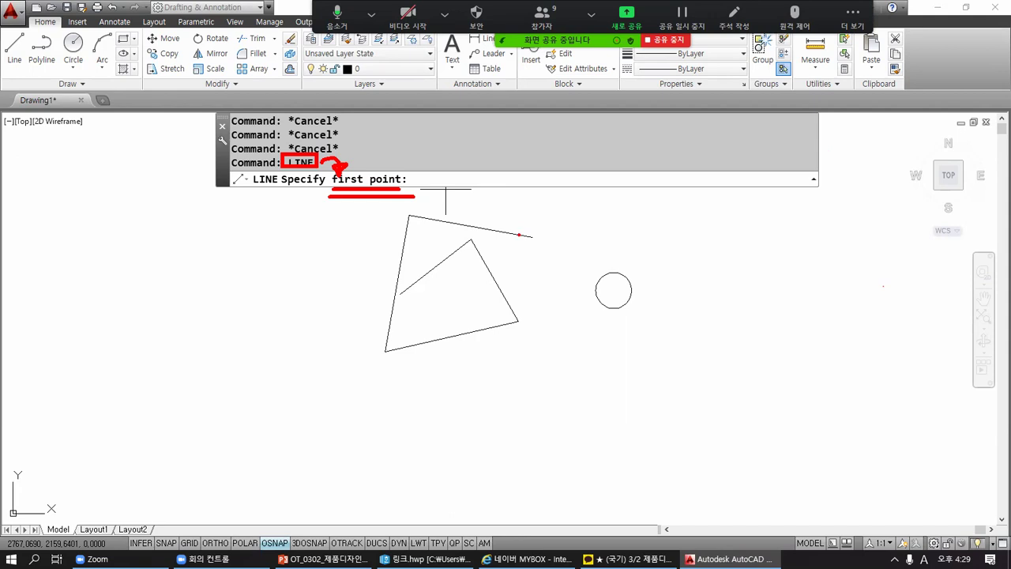
pyautogui.click(558, 224)
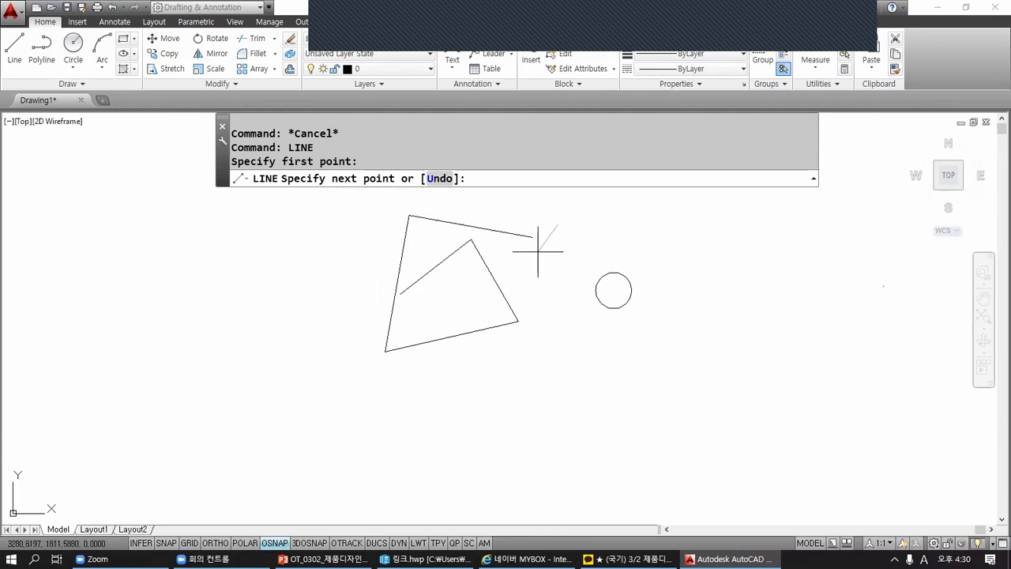
pyautogui.click(455, 299)
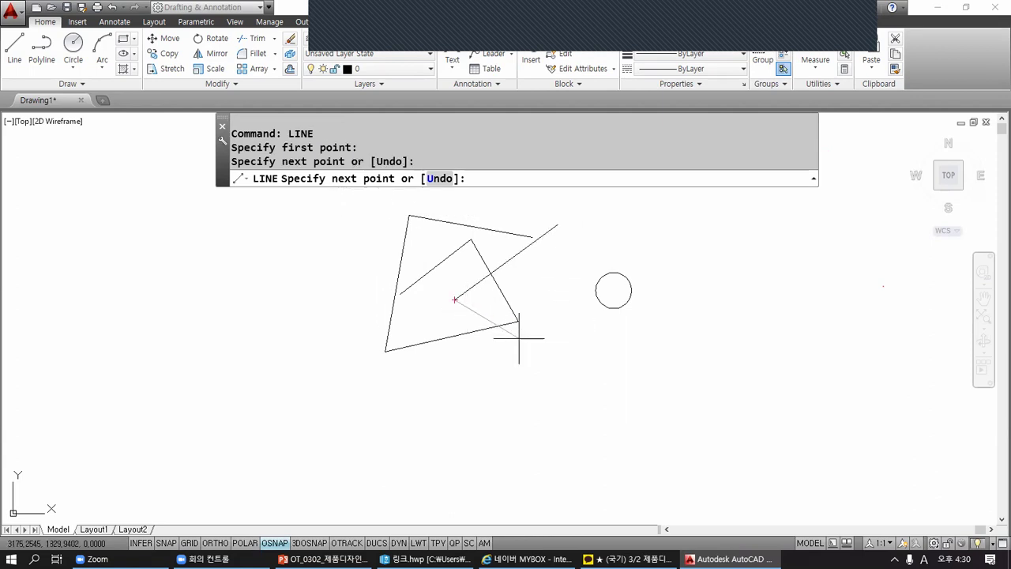
pyautogui.click(551, 362)
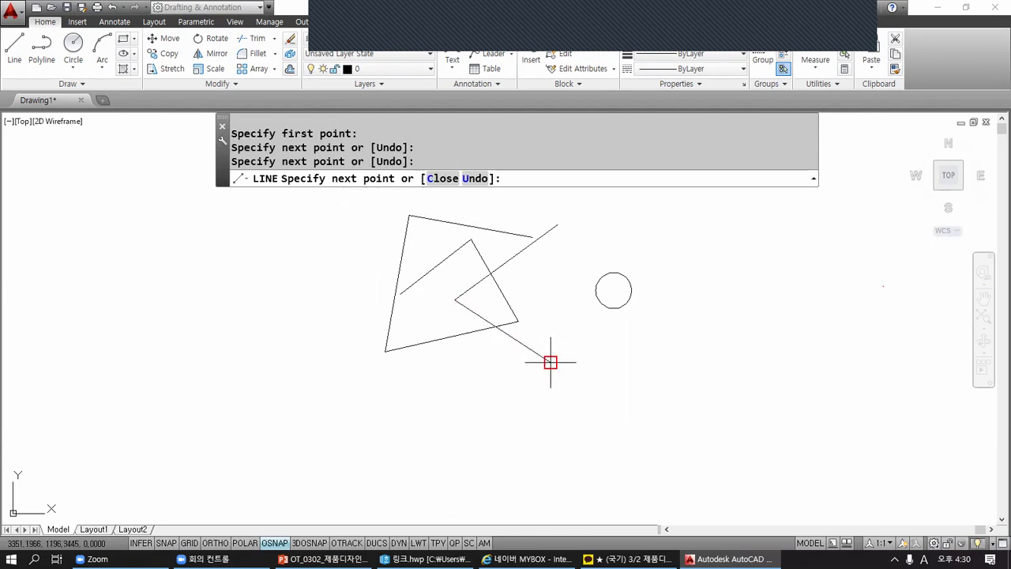
pyautogui.click(610, 222)
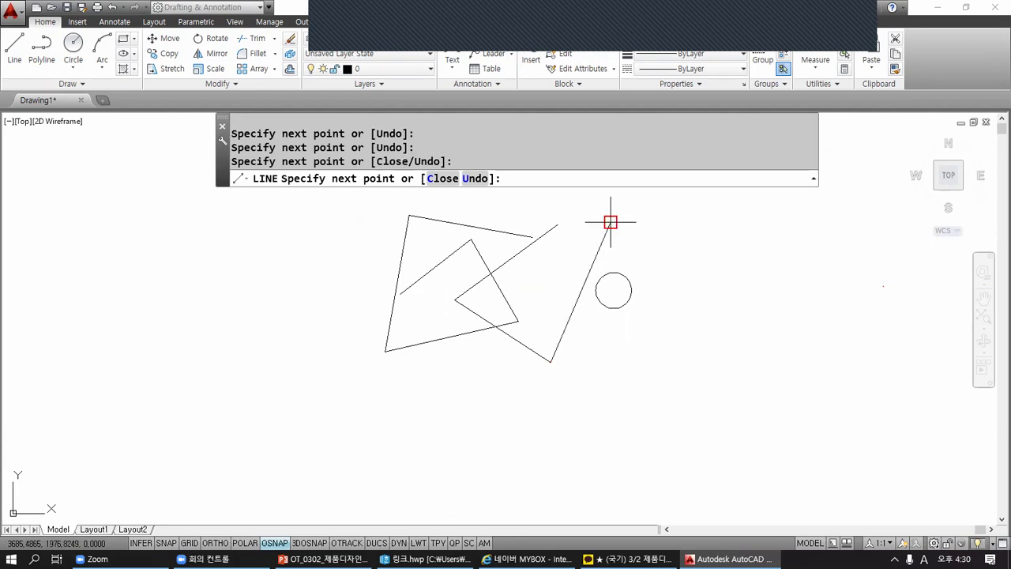
pyautogui.click(667, 350)
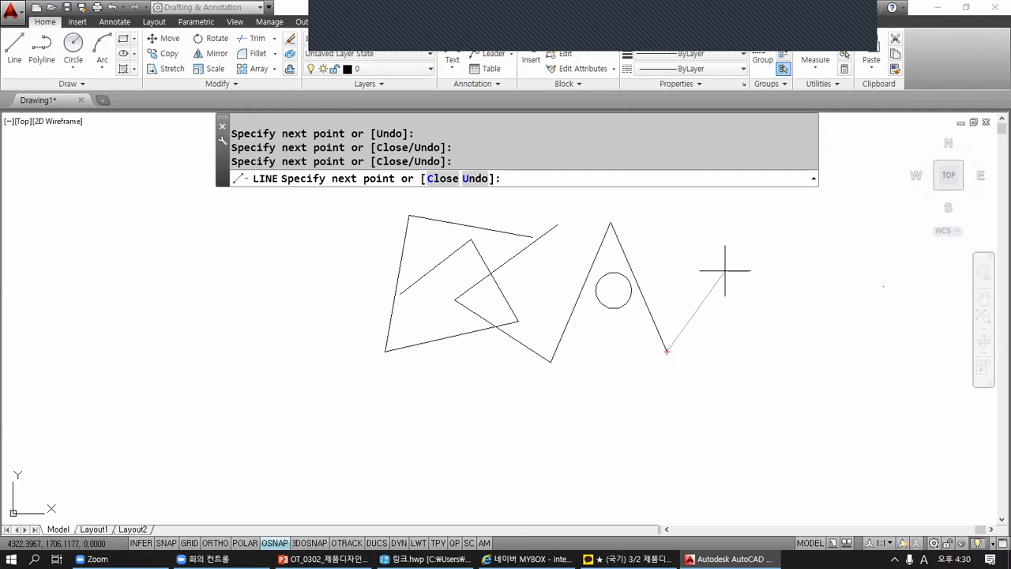
pyautogui.press('Return')
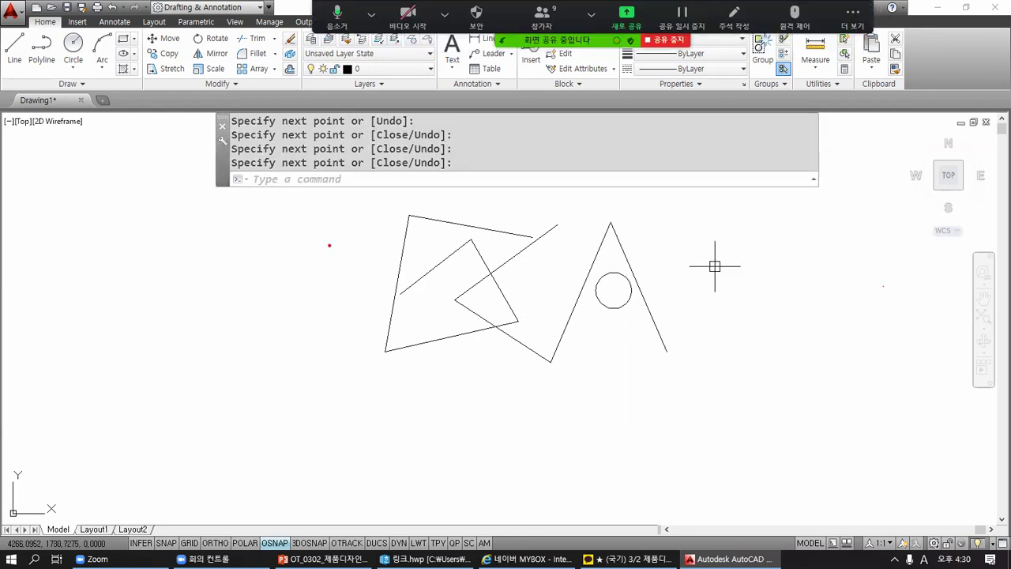
pyautogui.moveTo(290, 200)
pyautogui.mouseDown()
pyautogui.moveTo(290, 254)
pyautogui.moveTo(322, 239)
pyautogui.moveTo(334, 218)
pyautogui.moveTo(329, 241)
pyautogui.moveTo(356, 228)
pyautogui.moveTo(371, 236)
pyautogui.mouseUp()
pyautogui.moveTo(413, 202)
pyautogui.mouseDown()
pyautogui.moveTo(387, 203)
pyautogui.moveTo(386, 245)
pyautogui.moveTo(415, 244)
pyautogui.moveTo(420, 213)
pyautogui.moveTo(457, 240)
pyautogui.moveTo(441, 240)
pyautogui.mouseUp()
pyautogui.moveTo(478, 210); pyautogui.dragTo(473, 231)
pyautogui.moveTo(476, 222)
pyautogui.mouseDown()
pyautogui.moveTo(487, 230)
pyautogui.moveTo(494, 213)
pyautogui.moveTo(495, 246)
pyautogui.mouseUp()
pyautogui.moveTo(426, 250)
pyautogui.mouseDown()
pyautogui.moveTo(440, 252)
pyautogui.moveTo(313, 299)
pyautogui.moveTo(265, 174)
pyautogui.moveTo(286, 184)
pyautogui.moveTo(365, 183)
pyautogui.moveTo(377, 178)
pyautogui.moveTo(376, 156)
pyautogui.mouseUp()
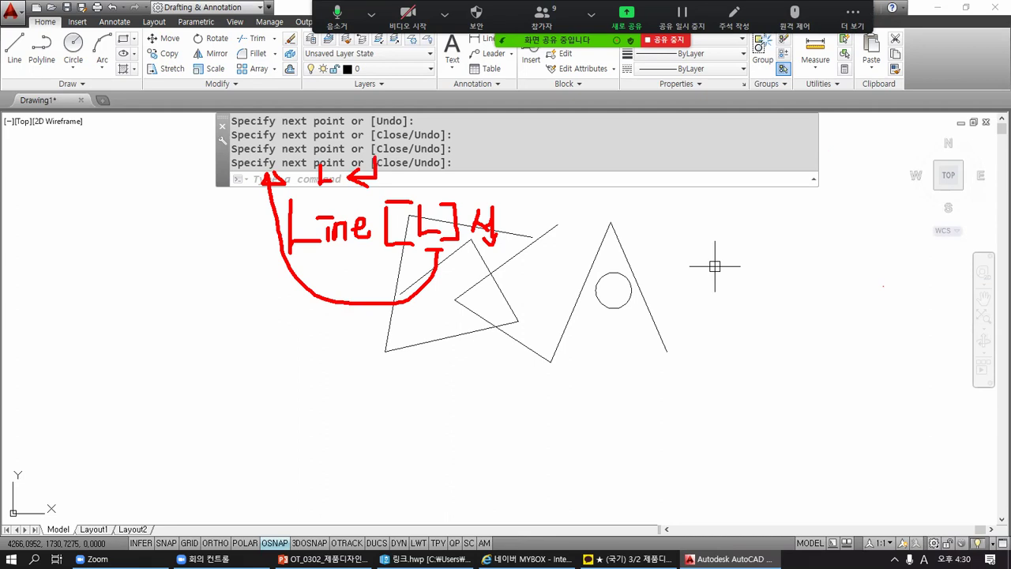
# - Draw a freehand chain of four connected segments across the existing line chain, using the command alias L
pyautogui.write('L')
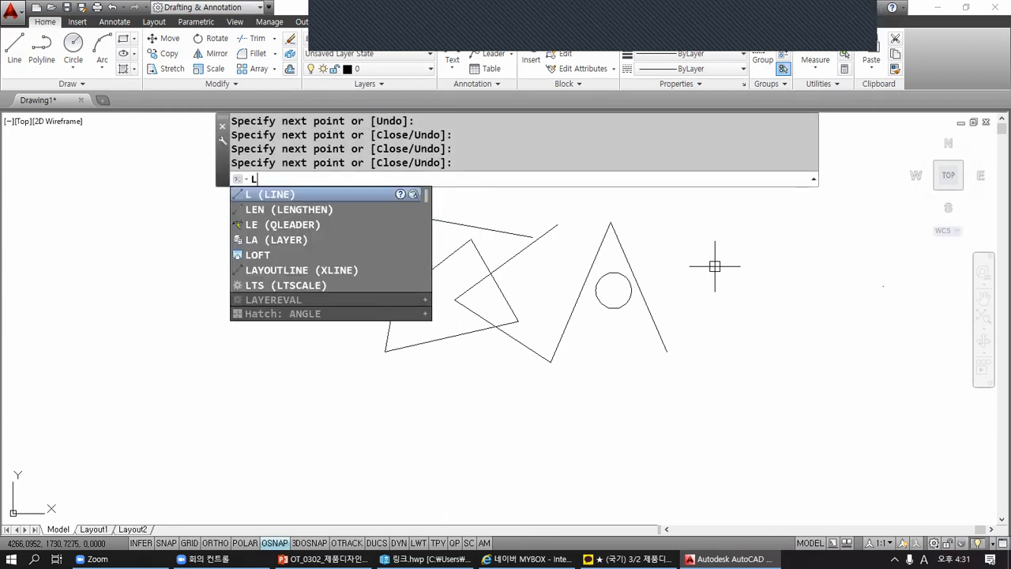
pyautogui.press('Return')
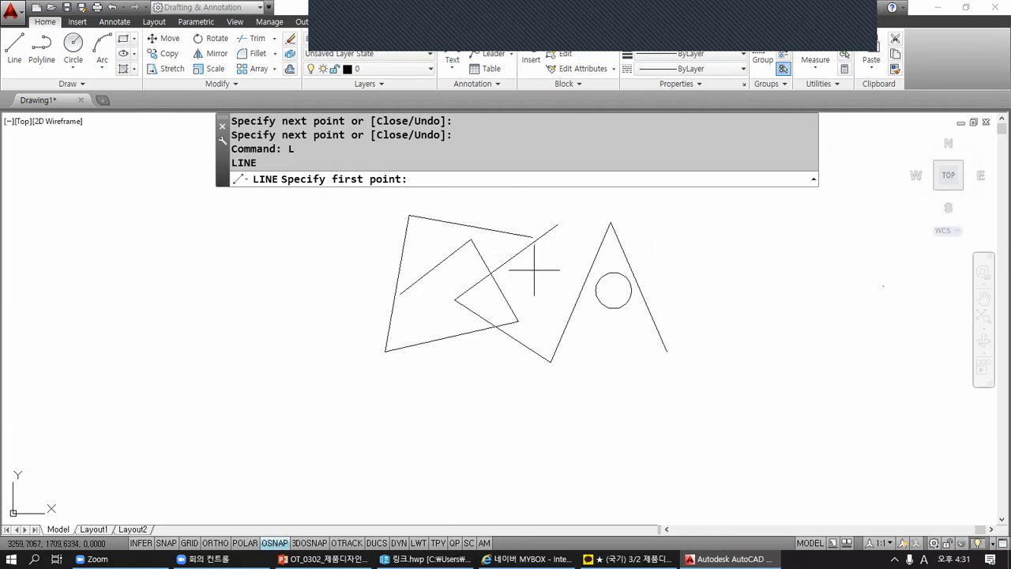
pyautogui.click(366, 260)
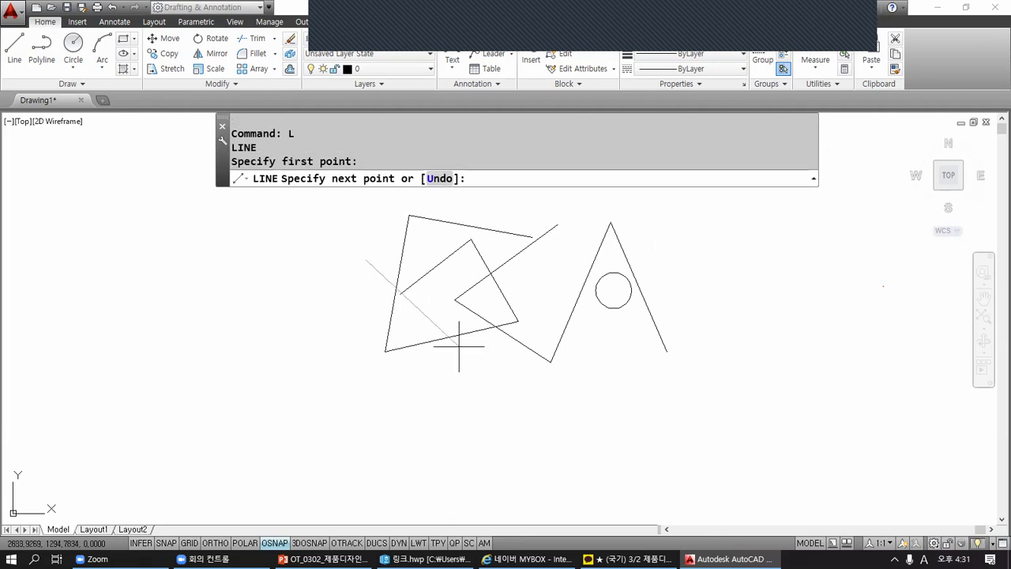
pyautogui.click(495, 377)
pyautogui.click(552, 274)
pyautogui.click(502, 205)
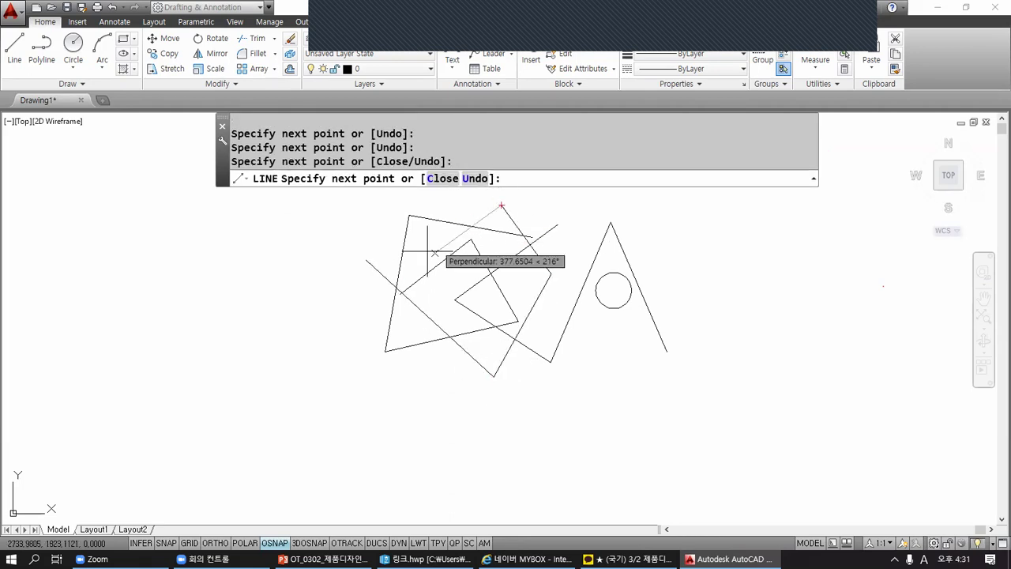
pyautogui.click(352, 313)
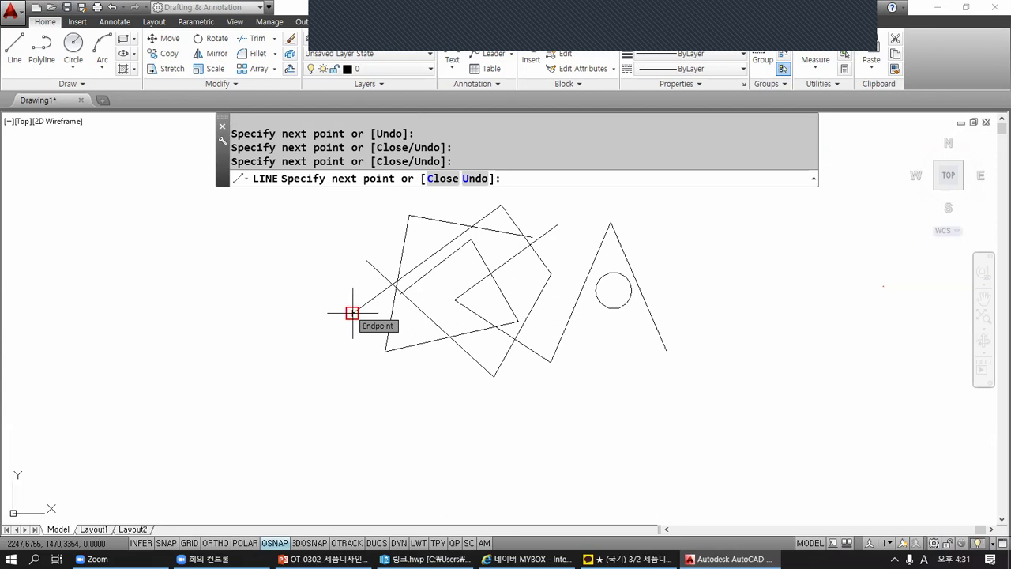
pyautogui.press('Return')
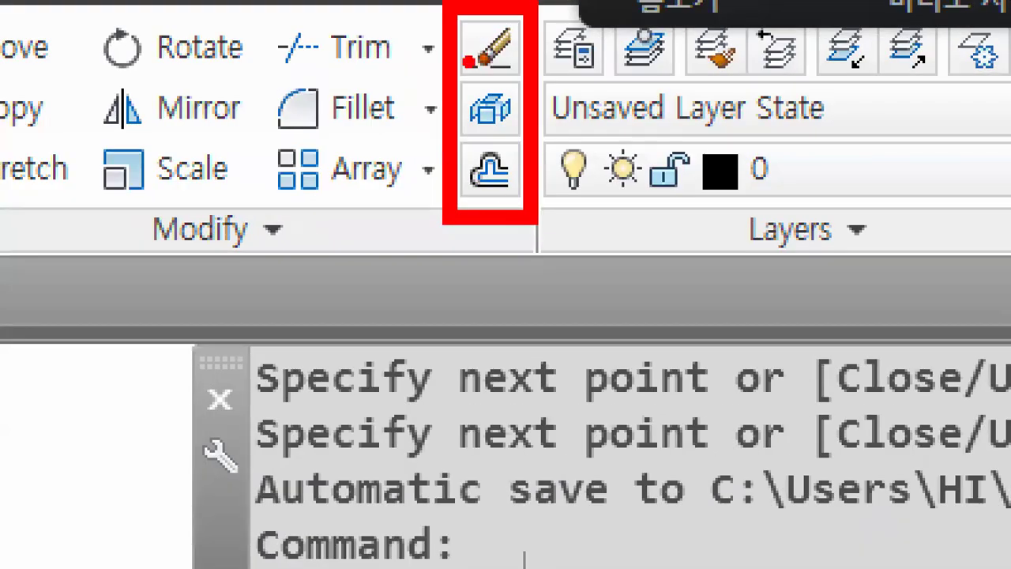
# - Move the screen-sharing toolbar off the layer tools and start the Erase command
pyautogui.moveTo(515, 61)
pyautogui.mouseDown()
pyautogui.moveTo(503, 76)
pyautogui.moveTo(442, 62)
pyautogui.moveTo(458, 14)
pyautogui.moveTo(495, 13)
pyautogui.moveTo(512, 60)
pyautogui.moveTo(456, 45)
pyautogui.moveTo(492, 15)
pyautogui.mouseUp()
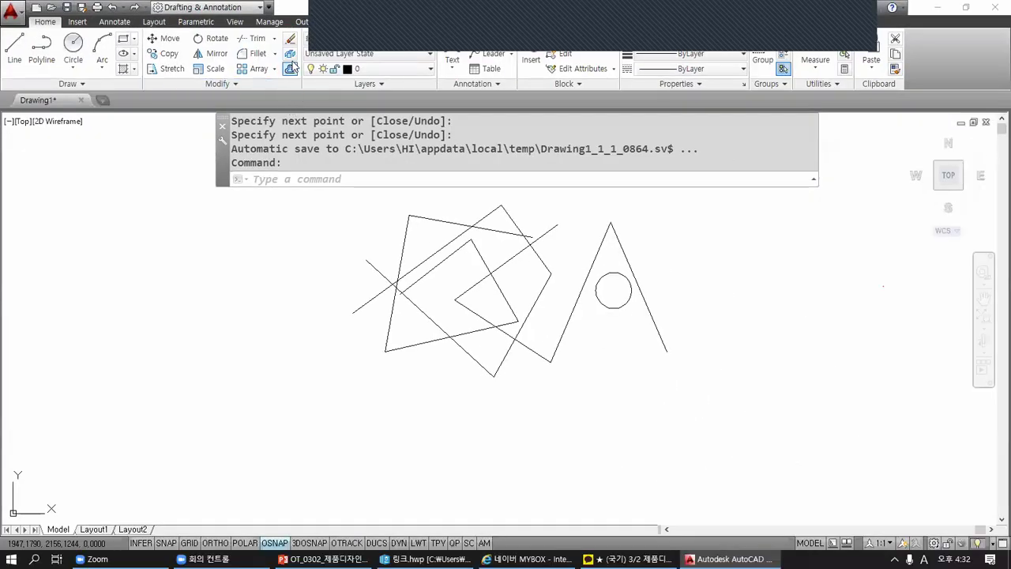
pyautogui.moveTo(526, 40); pyautogui.dragTo(673, 41)
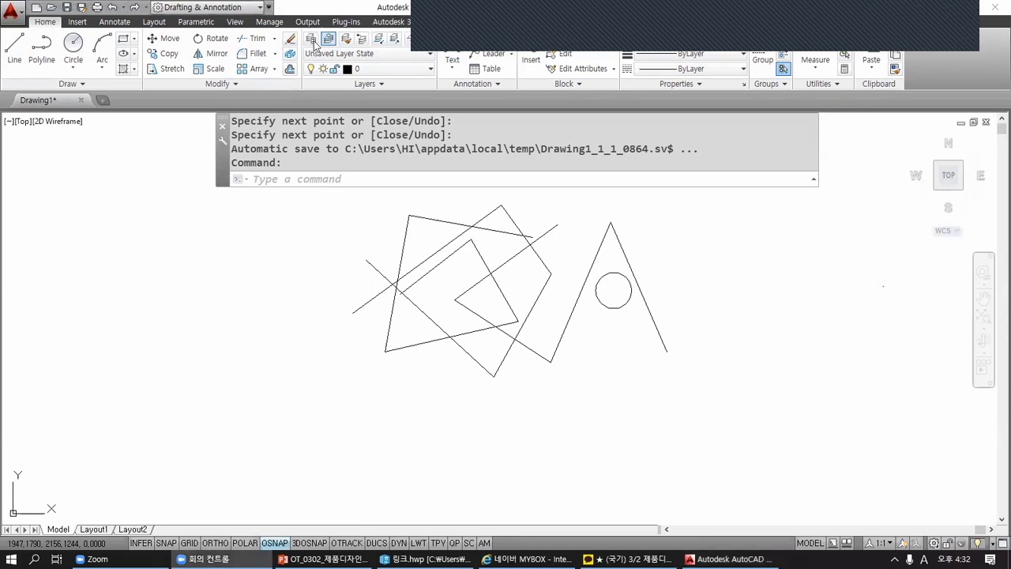
pyautogui.click(292, 43)
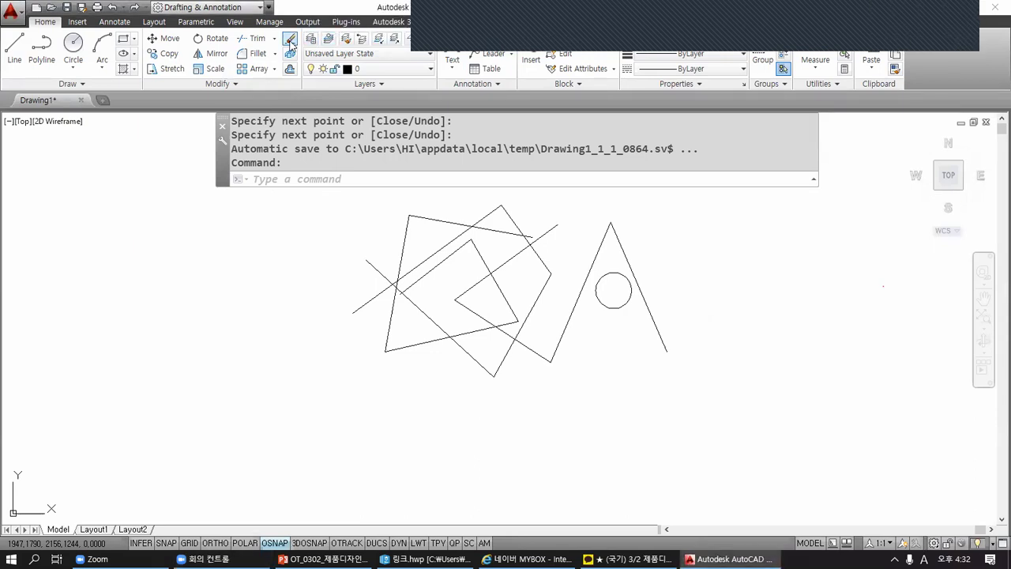
pyautogui.click(289, 40)
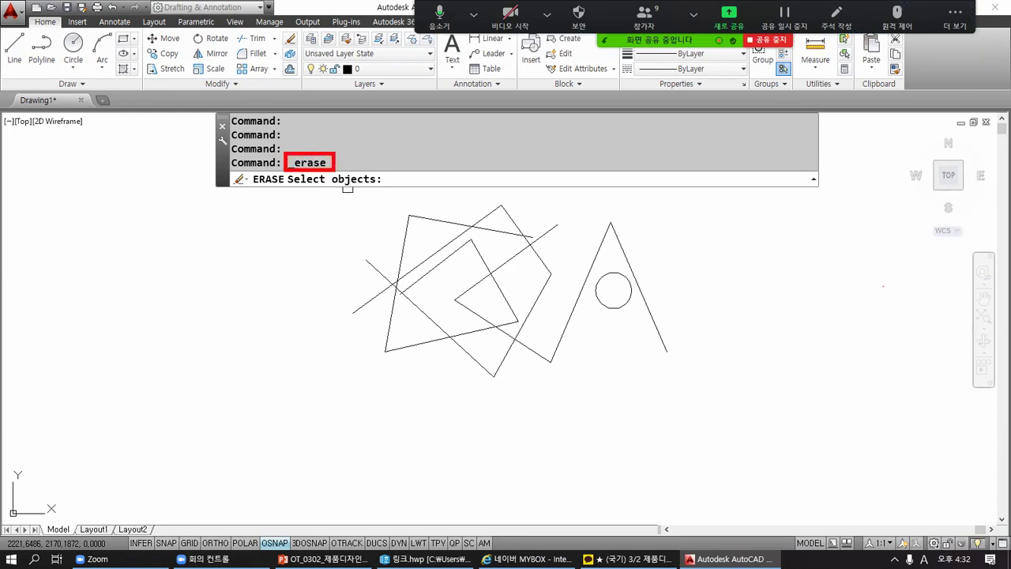
pyautogui.moveTo(255, 186); pyautogui.dragTo(261, 186)
pyautogui.moveTo(292, 188); pyautogui.dragTo(392, 190)
pyautogui.moveTo(311, 204)
pyautogui.mouseDown()
pyautogui.moveTo(320, 224)
pyautogui.moveTo(340, 212)
pyautogui.mouseUp()
pyautogui.moveTo(343, 200); pyautogui.dragTo(342, 225)
pyautogui.moveTo(332, 223); pyautogui.dragTo(324, 233)
pyautogui.moveTo(332, 227); pyautogui.dragTo(339, 241)
pyautogui.moveTo(356, 205)
pyautogui.mouseDown()
pyautogui.moveTo(357, 218)
pyautogui.moveTo(366, 209)
pyautogui.mouseUp()
pyautogui.moveTo(370, 206)
pyautogui.mouseDown()
pyautogui.moveTo(364, 231)
pyautogui.moveTo(384, 209)
pyautogui.moveTo(386, 217)
pyautogui.mouseUp()
pyautogui.moveTo(389, 200)
pyautogui.mouseDown()
pyautogui.moveTo(389, 231)
pyautogui.moveTo(425, 210)
pyautogui.mouseUp()
pyautogui.moveTo(426, 195)
pyautogui.mouseDown()
pyautogui.moveTo(428, 223)
pyautogui.moveTo(459, 210)
pyautogui.mouseUp()
pyautogui.moveTo(459, 197); pyautogui.dragTo(464, 207)
pyautogui.moveTo(462, 202); pyautogui.dragTo(470, 232)
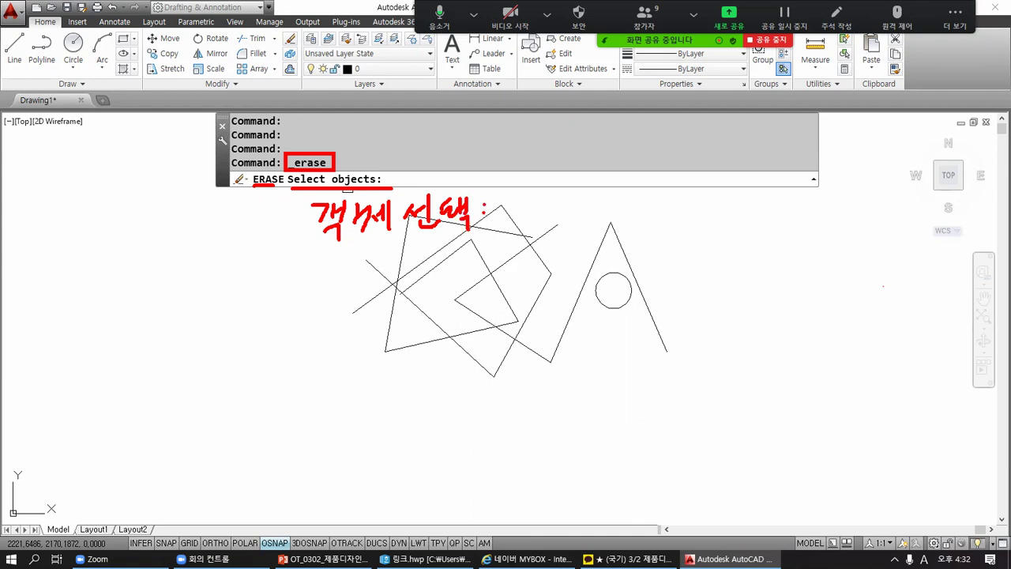
pyautogui.click(486, 223)
pyautogui.press('Escape')
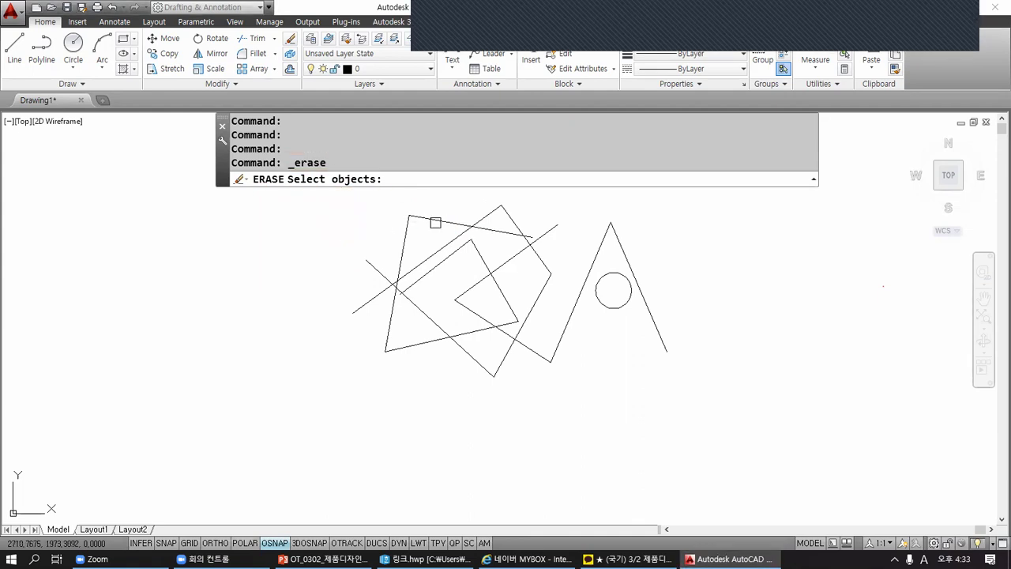
# - Erase four lines: the sloping one just past the circle and the three uppermost segments of the overlapping line chains
pyautogui.click(622, 243)
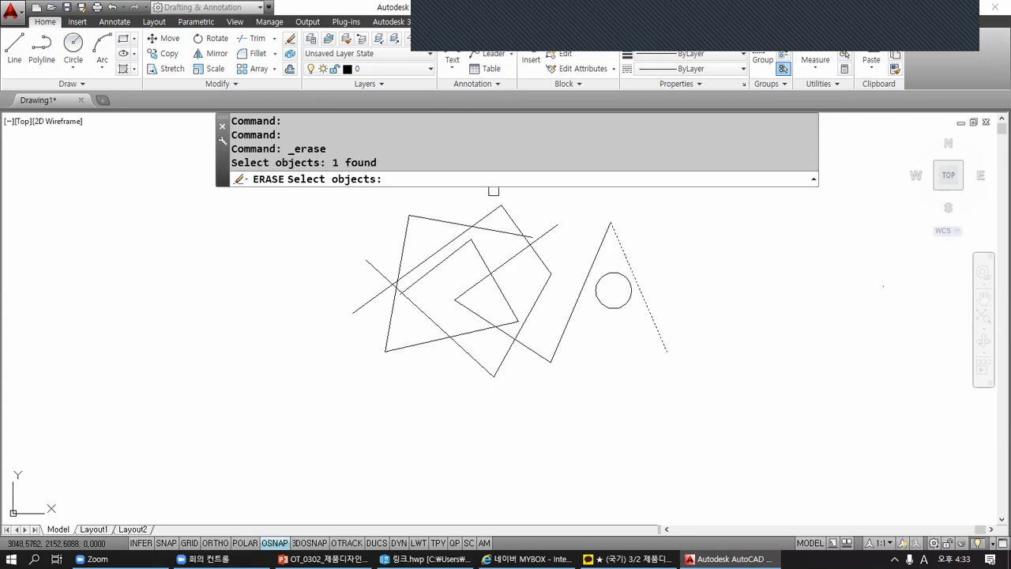
pyautogui.moveTo(333, 167); pyautogui.dragTo(378, 168)
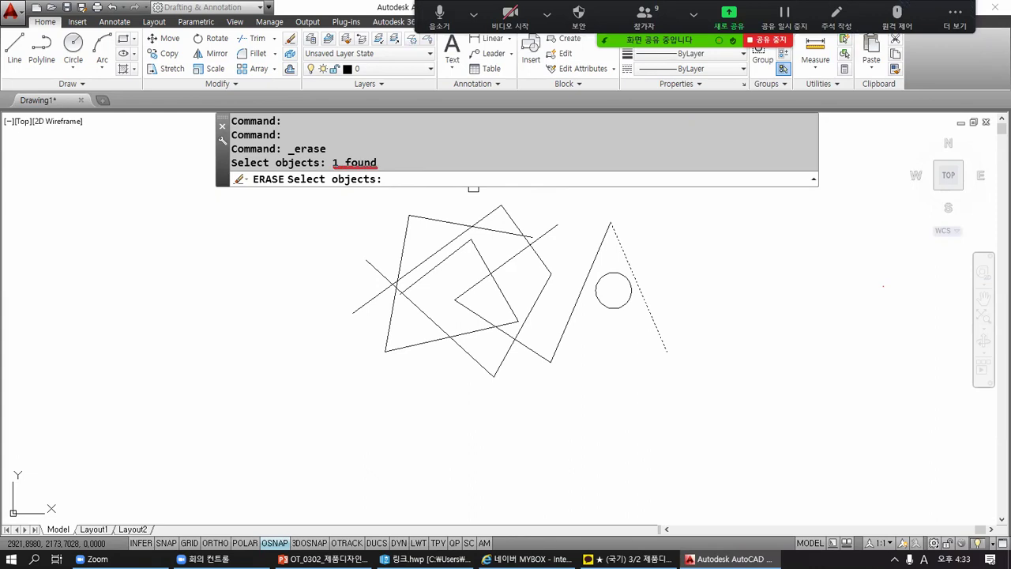
pyautogui.moveTo(294, 188); pyautogui.dragTo(374, 189)
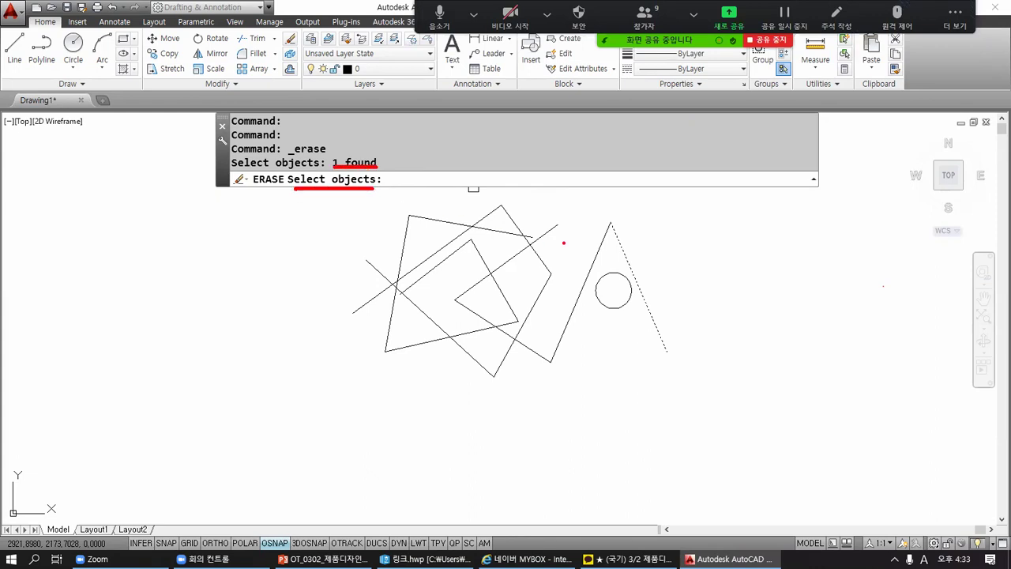
pyautogui.moveTo(619, 225); pyautogui.dragTo(682, 340)
pyautogui.moveTo(612, 225)
pyautogui.mouseDown()
pyautogui.moveTo(551, 362)
pyautogui.moveTo(455, 300)
pyautogui.mouseUp()
pyautogui.click(562, 345)
pyautogui.press('Escape')
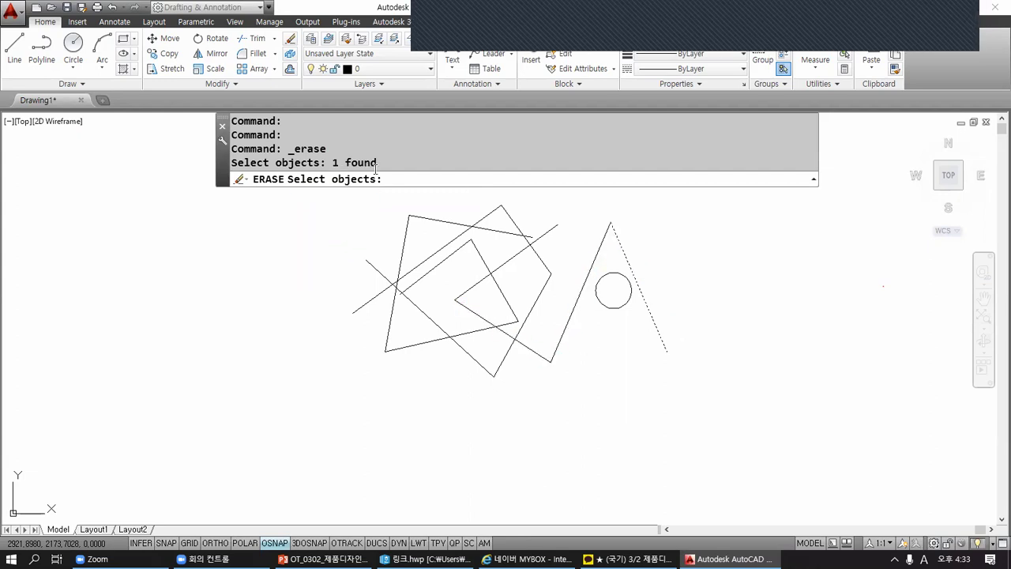
pyautogui.click(541, 257)
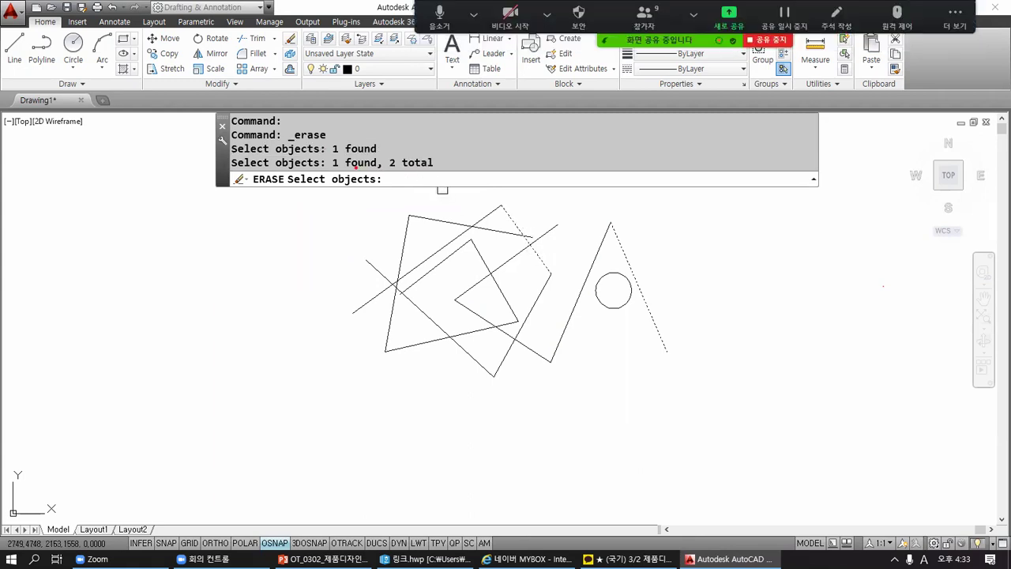
pyautogui.moveTo(333, 170); pyautogui.dragTo(443, 166)
pyautogui.moveTo(292, 185); pyautogui.dragTo(376, 185)
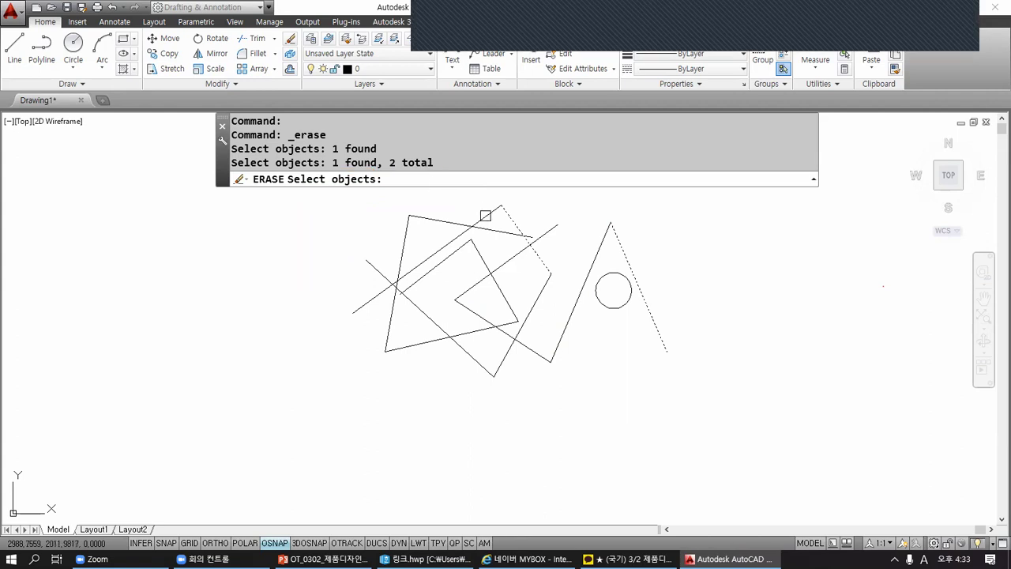
pyautogui.click(484, 218)
pyautogui.click(490, 229)
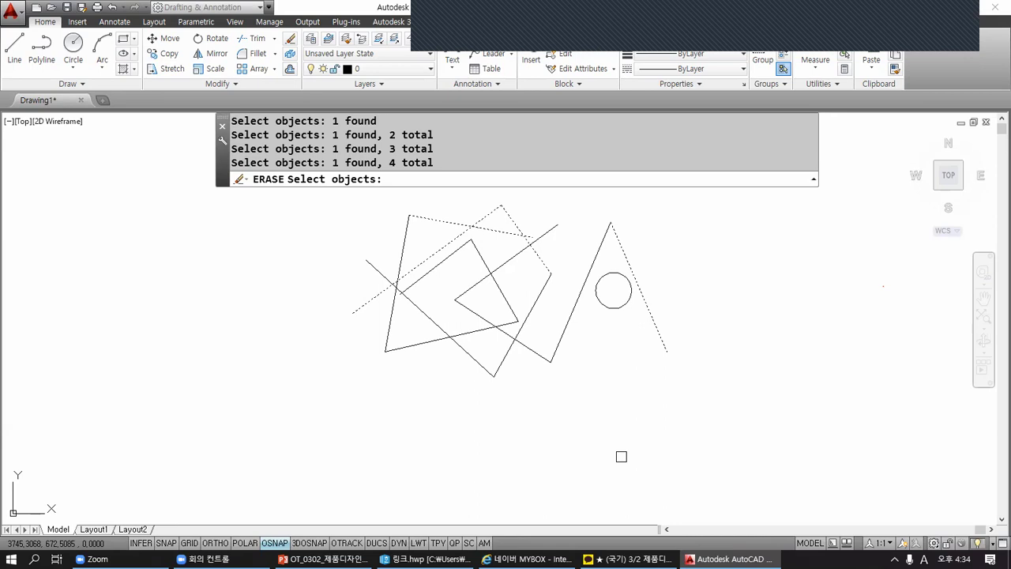
pyautogui.press('Return')
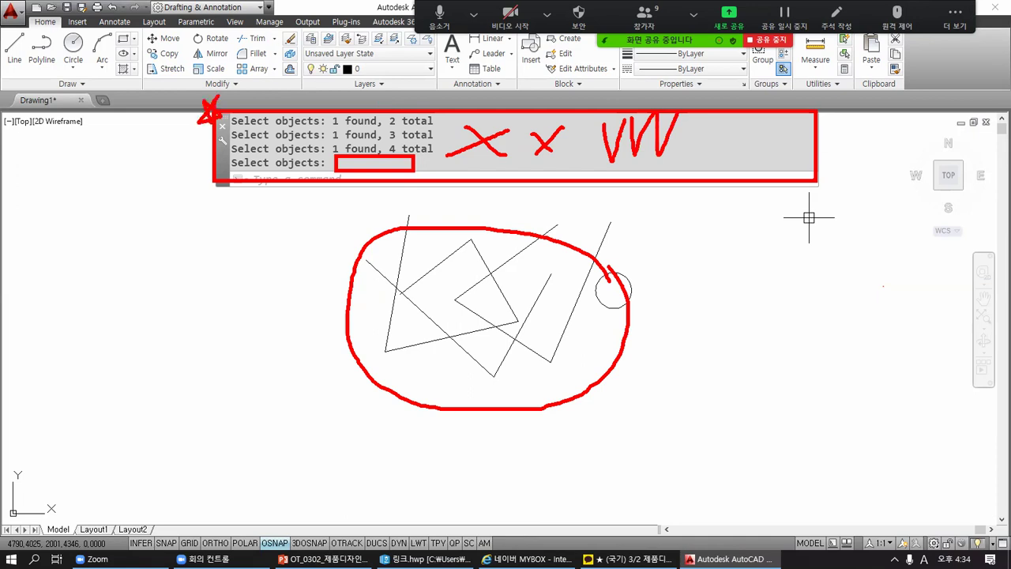
pyautogui.press('Escape')
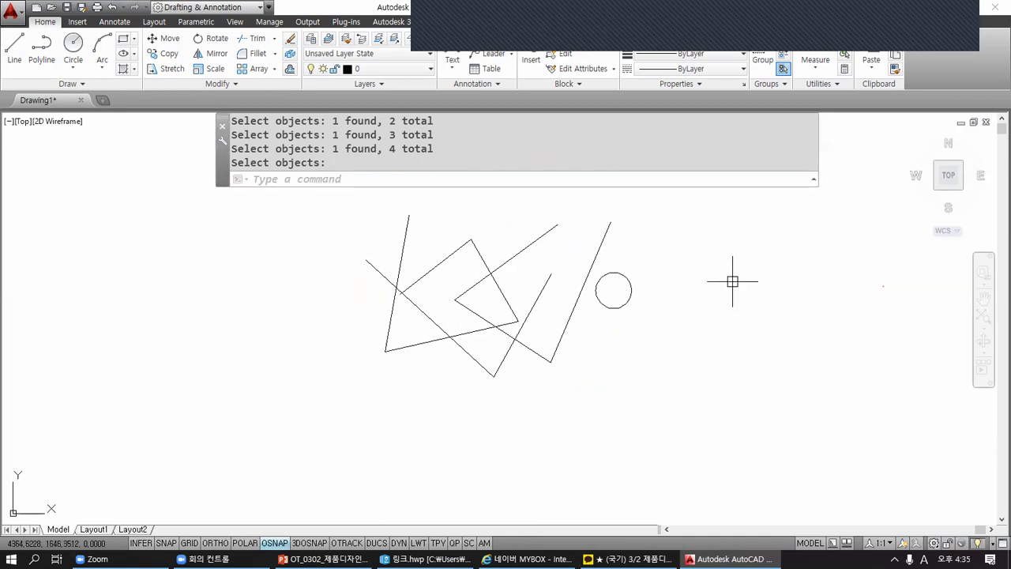
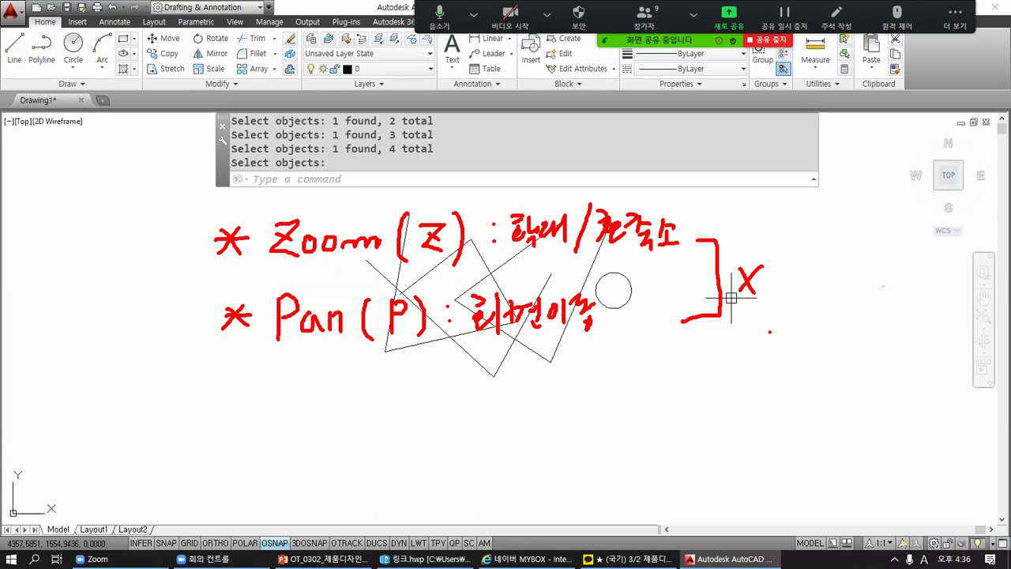
pyautogui.moveTo(328, 383)
pyautogui.mouseDown()
pyautogui.moveTo(202, 353)
pyautogui.moveTo(332, 182)
pyautogui.moveTo(331, 382)
pyautogui.mouseUp()
pyautogui.moveTo(319, 389)
pyautogui.mouseDown()
pyautogui.moveTo(437, 414)
pyautogui.moveTo(536, 415)
pyautogui.moveTo(535, 427)
pyautogui.mouseUp()
pyautogui.moveTo(570, 378); pyautogui.dragTo(605, 384)
pyautogui.moveTo(593, 390); pyautogui.dragTo(597, 393)
pyautogui.moveTo(585, 410); pyautogui.dragTo(618, 395)
pyautogui.moveTo(607, 401); pyautogui.dragTo(601, 416)
pyautogui.moveTo(635, 362); pyautogui.dragTo(640, 409)
pyautogui.moveTo(840, 209)
pyautogui.mouseDown()
pyautogui.moveTo(779, 294)
pyautogui.moveTo(833, 405)
pyautogui.moveTo(886, 269)
pyautogui.moveTo(850, 209)
pyautogui.moveTo(836, 210)
pyautogui.mouseUp()
pyautogui.moveTo(814, 251); pyautogui.dragTo(879, 293)
pyautogui.click(870, 233)
pyautogui.moveTo(871, 222)
pyautogui.mouseDown()
pyautogui.moveTo(838, 256)
pyautogui.moveTo(858, 276)
pyautogui.moveTo(882, 237)
pyautogui.moveTo(855, 267)
pyautogui.mouseUp()
pyautogui.click(846, 258)
pyautogui.moveTo(856, 250); pyautogui.dragTo(877, 243)
pyautogui.click(800, 413)
pyautogui.moveTo(786, 409)
pyautogui.mouseDown()
pyautogui.moveTo(776, 444)
pyautogui.moveTo(692, 508)
pyautogui.mouseUp()
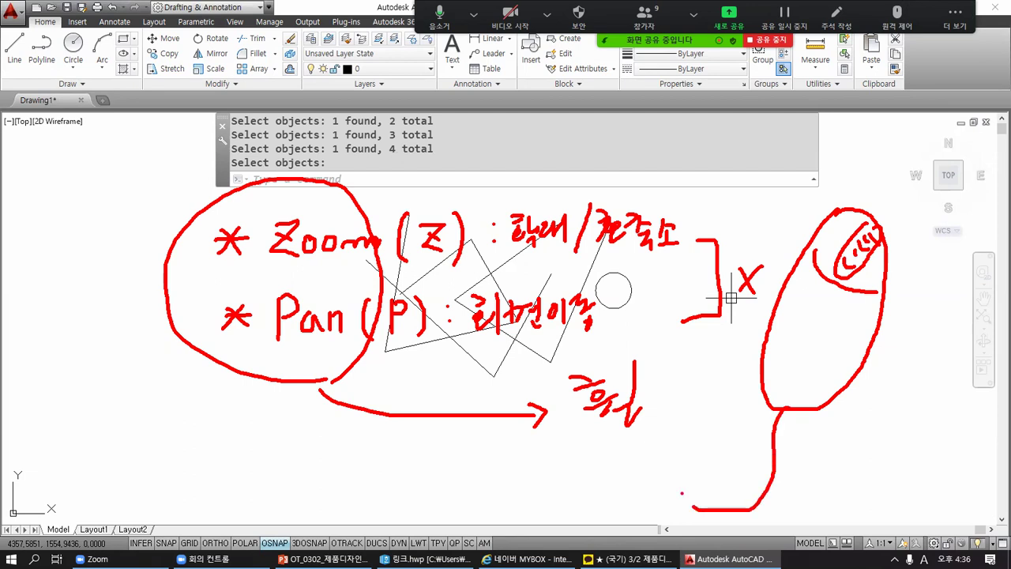
pyautogui.moveTo(825, 154)
pyautogui.mouseDown()
pyautogui.moveTo(839, 228)
pyautogui.moveTo(826, 155)
pyautogui.mouseUp()
pyautogui.moveTo(824, 209); pyautogui.dragTo(839, 230)
pyautogui.moveTo(881, 265)
pyautogui.mouseDown()
pyautogui.moveTo(869, 276)
pyautogui.moveTo(878, 284)
pyautogui.moveTo(929, 278)
pyautogui.mouseUp()
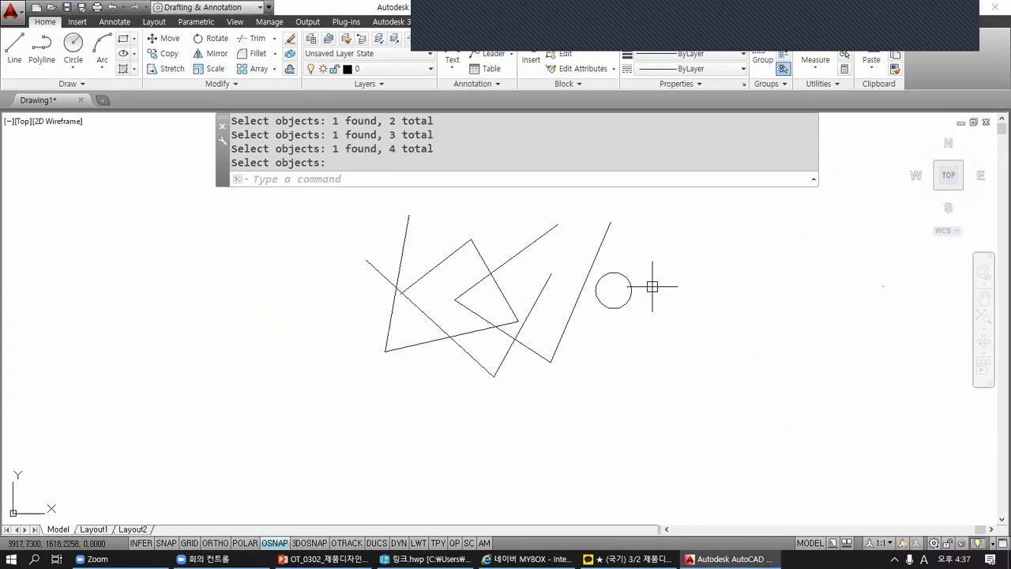
# - Zoom in and out of the drawing around the circle and the neighbouring lines
pyautogui.scroll(-10, 652, 287)
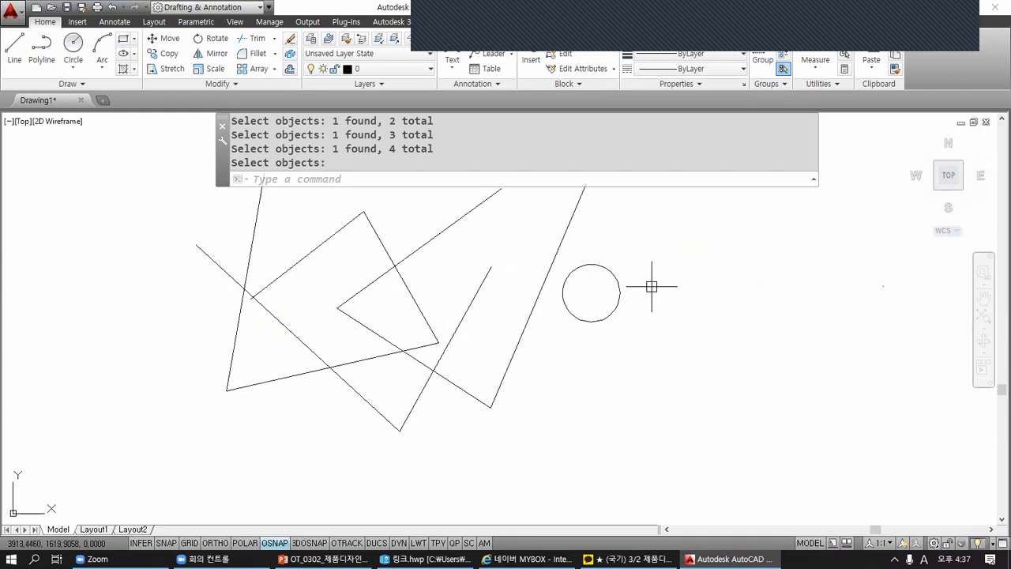
pyautogui.scroll(6, 652, 287)
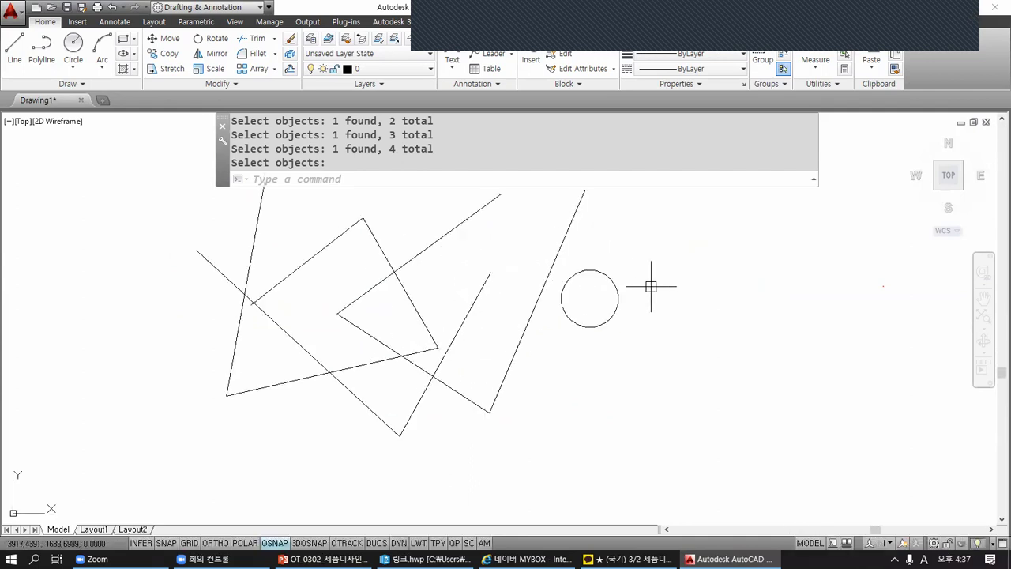
pyautogui.scroll(-5, 650, 283)
pyautogui.scroll(10, 647, 288)
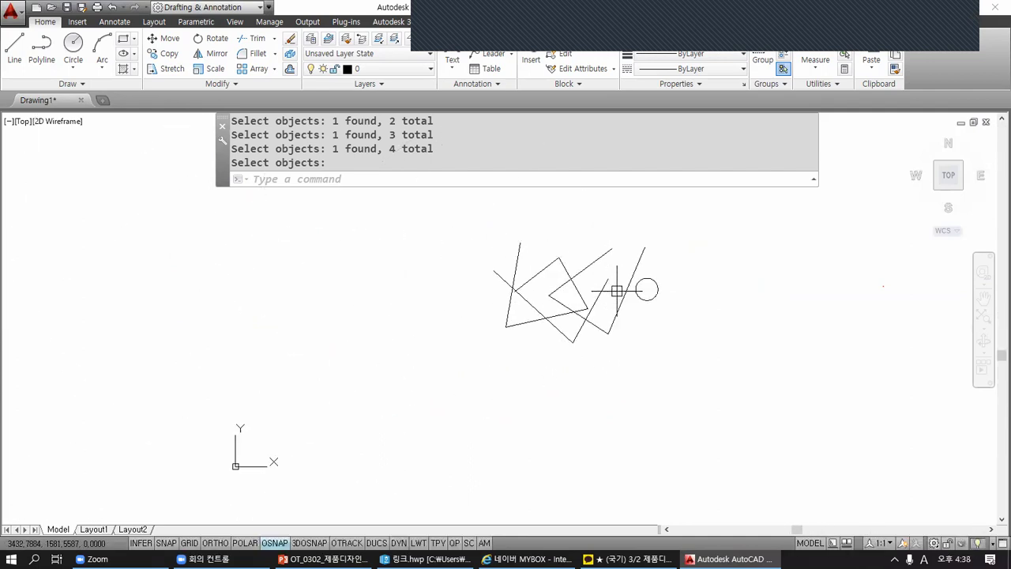
pyautogui.scroll(-4, 614, 290)
pyautogui.scroll(-1, 715, 300)
pyautogui.scroll(5, 718, 307)
pyautogui.scroll(-4, 720, 308)
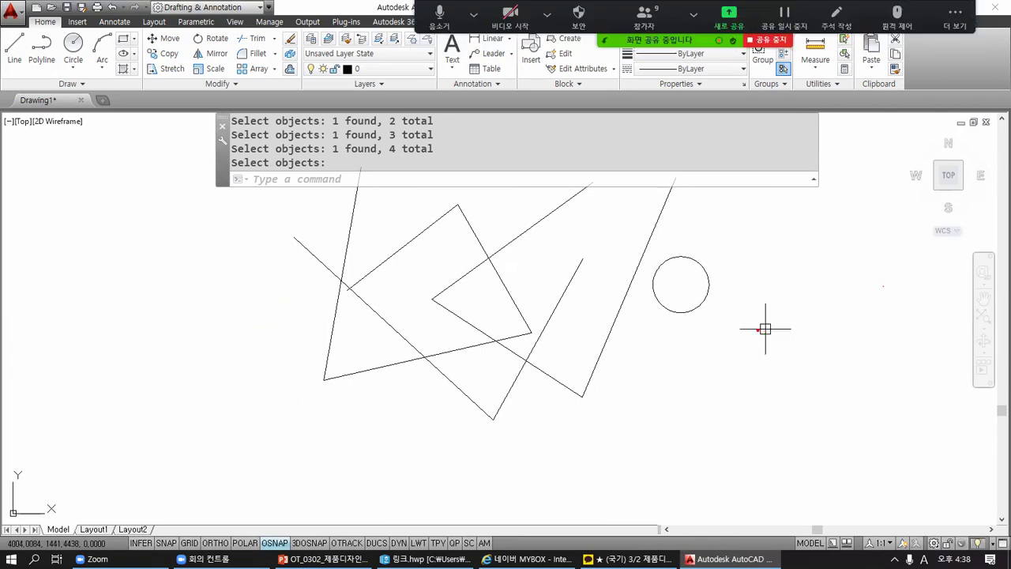
pyautogui.moveTo(742, 330)
pyautogui.mouseDown()
pyautogui.moveTo(785, 329)
pyautogui.moveTo(760, 349)
pyautogui.moveTo(769, 358)
pyautogui.moveTo(752, 333)
pyautogui.moveTo(768, 315)
pyautogui.mouseUp()
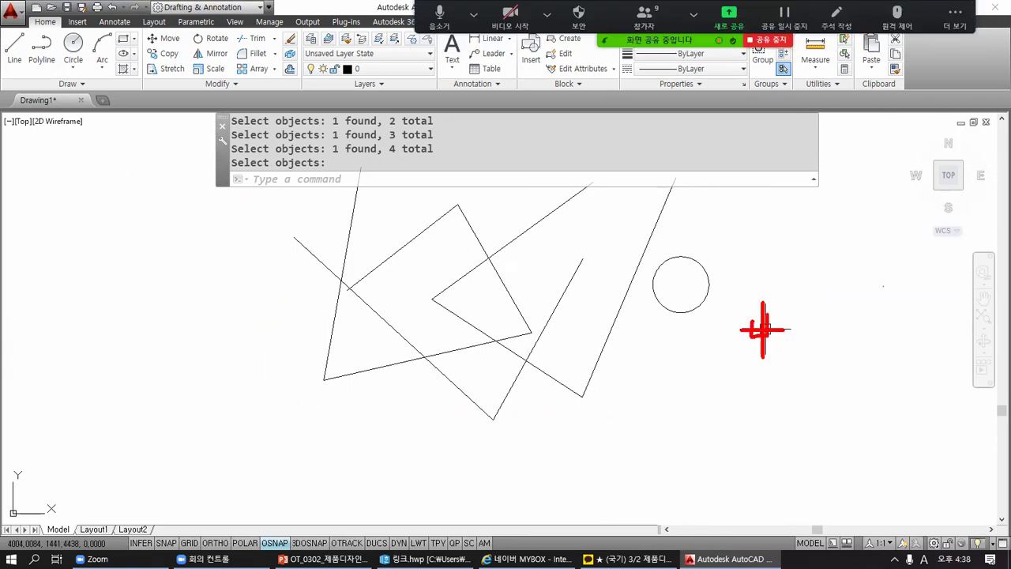
pyautogui.moveTo(835, 253)
pyautogui.mouseDown()
pyautogui.moveTo(800, 294)
pyautogui.moveTo(795, 277)
pyautogui.mouseUp()
pyautogui.moveTo(707, 394)
pyautogui.mouseDown()
pyautogui.moveTo(727, 354)
pyautogui.moveTo(713, 364)
pyautogui.moveTo(738, 358)
pyautogui.mouseUp()
pyautogui.moveTo(830, 381); pyautogui.dragTo(928, 446)
pyautogui.moveTo(923, 423); pyautogui.dragTo(940, 460)
pyautogui.moveTo(941, 460); pyautogui.dragTo(925, 447)
pyautogui.moveTo(705, 294)
pyautogui.mouseDown()
pyautogui.moveTo(614, 239)
pyautogui.moveTo(608, 261)
pyautogui.moveTo(619, 257)
pyautogui.mouseUp()
pyautogui.click(624, 223)
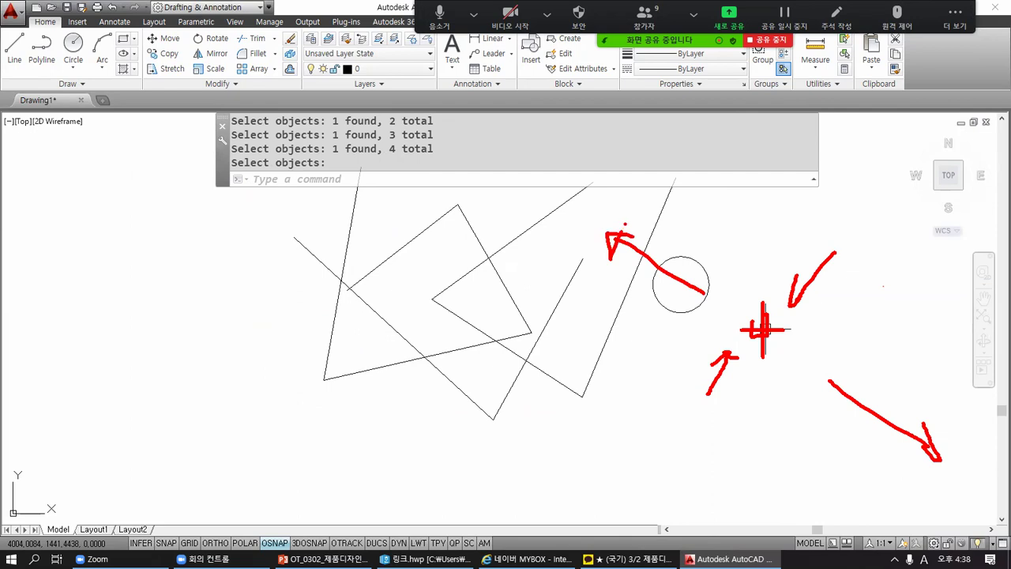
pyautogui.moveTo(440, 279)
pyautogui.mouseDown()
pyautogui.moveTo(427, 281)
pyautogui.moveTo(429, 325)
pyautogui.moveTo(462, 292)
pyautogui.moveTo(430, 277)
pyautogui.moveTo(422, 290)
pyautogui.mouseUp()
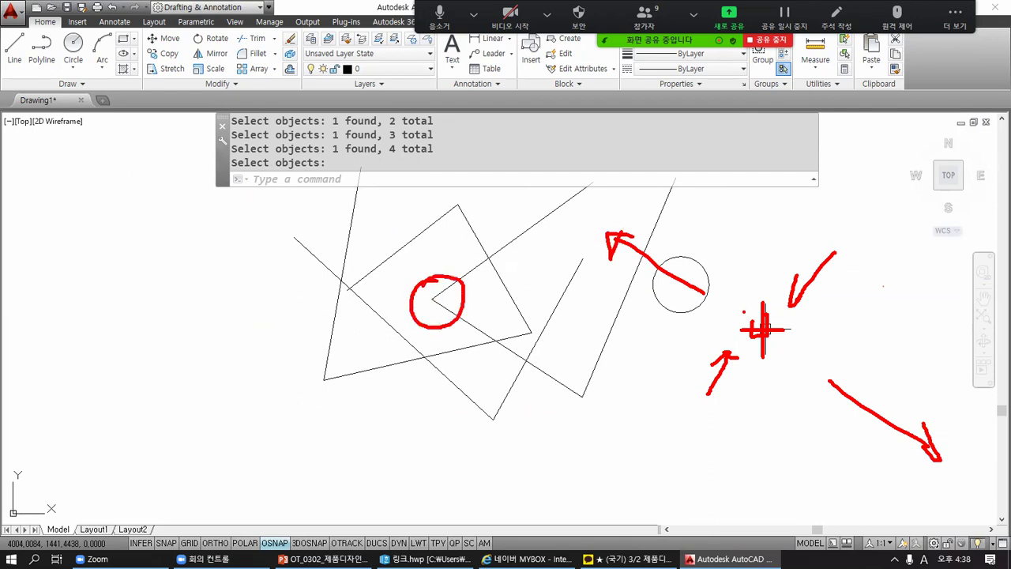
pyautogui.moveTo(731, 326)
pyautogui.mouseDown()
pyautogui.moveTo(557, 281)
pyautogui.moveTo(451, 291)
pyautogui.mouseUp()
pyautogui.moveTo(449, 292); pyautogui.dragTo(458, 293)
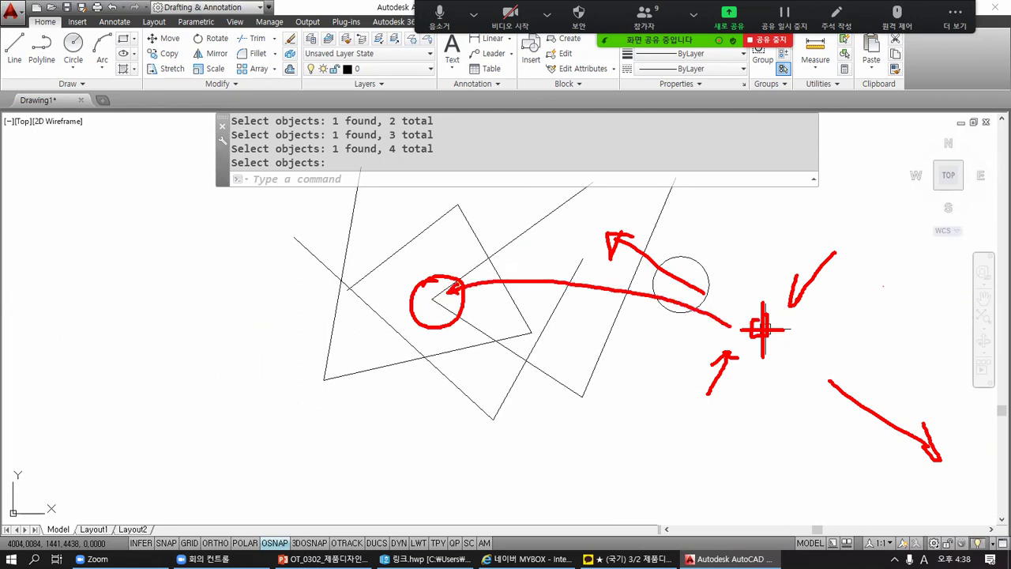
pyautogui.moveTo(885, 343)
pyautogui.mouseDown()
pyautogui.moveTo(918, 343)
pyautogui.moveTo(900, 365)
pyautogui.moveTo(907, 337)
pyautogui.mouseUp()
pyautogui.moveTo(842, 385)
pyautogui.mouseDown()
pyautogui.moveTo(874, 361)
pyautogui.moveTo(872, 372)
pyautogui.mouseUp()
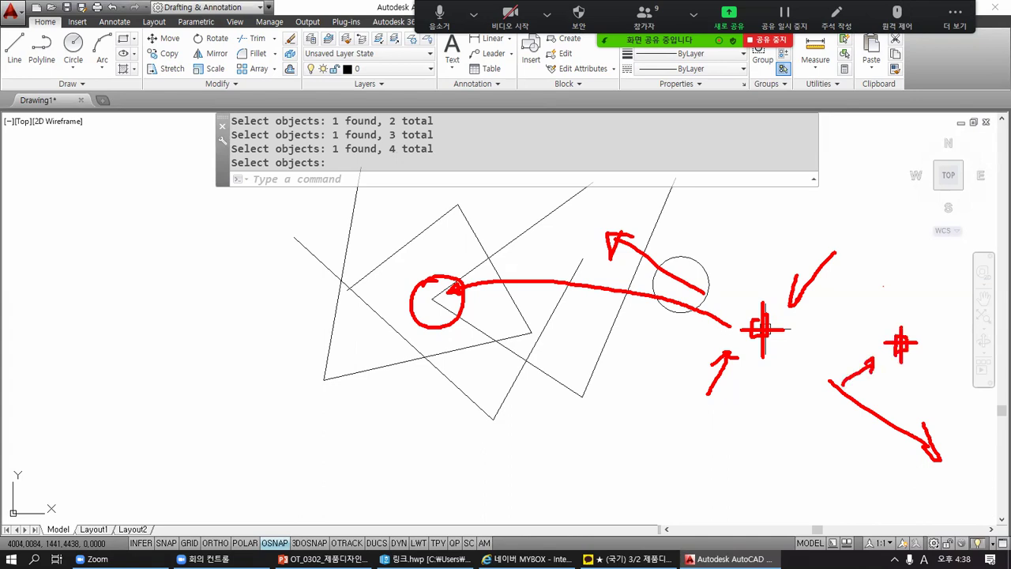
pyautogui.moveTo(921, 305); pyautogui.dragTo(907, 324)
pyautogui.moveTo(906, 311)
pyautogui.mouseDown()
pyautogui.moveTo(906, 329)
pyautogui.moveTo(919, 331)
pyautogui.mouseUp()
pyautogui.moveTo(928, 367); pyautogui.dragTo(953, 403)
pyautogui.moveTo(960, 383)
pyautogui.mouseDown()
pyautogui.moveTo(956, 406)
pyautogui.moveTo(941, 401)
pyautogui.mouseUp()
pyautogui.moveTo(883, 333); pyautogui.dragTo(846, 304)
pyautogui.moveTo(866, 307); pyautogui.dragTo(847, 320)
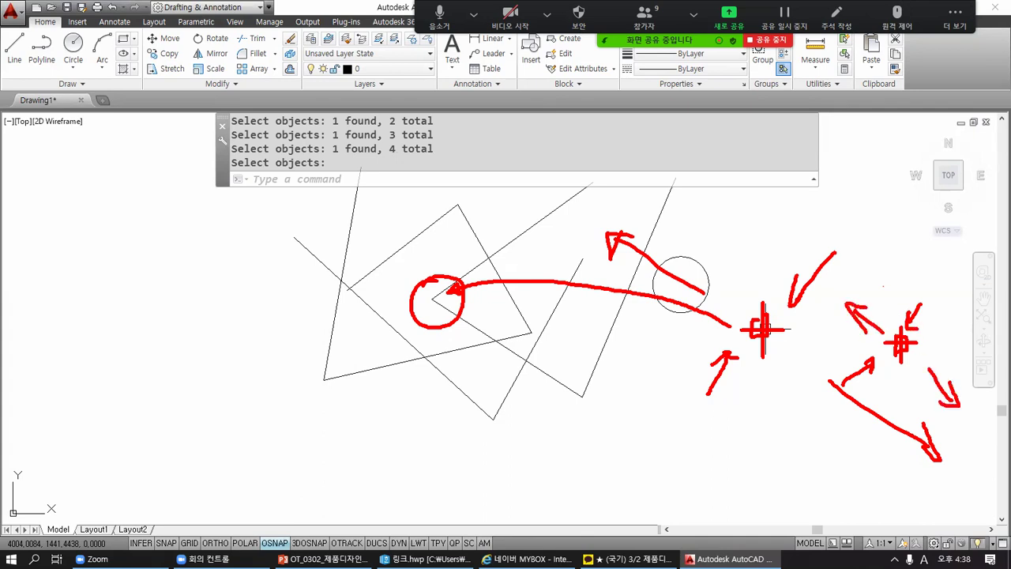
pyautogui.press('Escape')
# - Zoom in and out about different points, first the empty area past the circle, then the line crossing at the chains' far end
pyautogui.scroll(10, 904, 381)
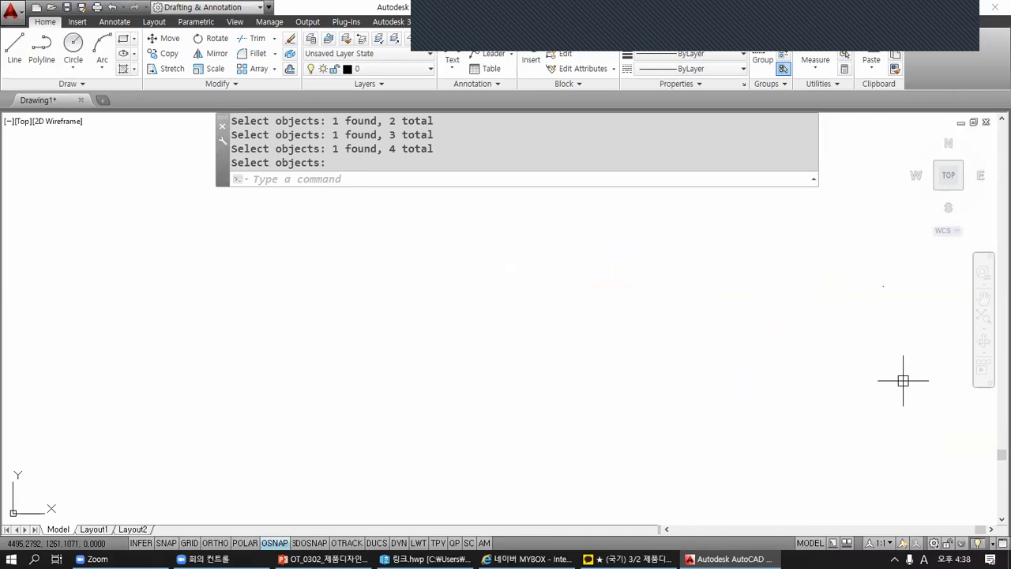
pyautogui.scroll(-6, 903, 380)
pyautogui.scroll(2, 854, 355)
pyautogui.scroll(-2, 843, 345)
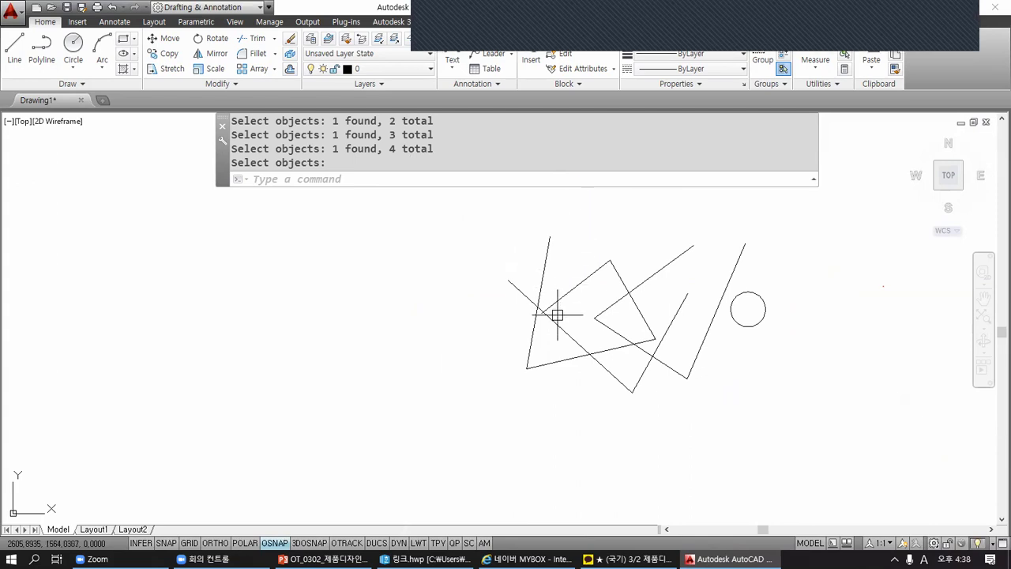
pyautogui.scroll(5, 558, 315)
pyautogui.scroll(-6, 558, 315)
pyautogui.scroll(5, 558, 315)
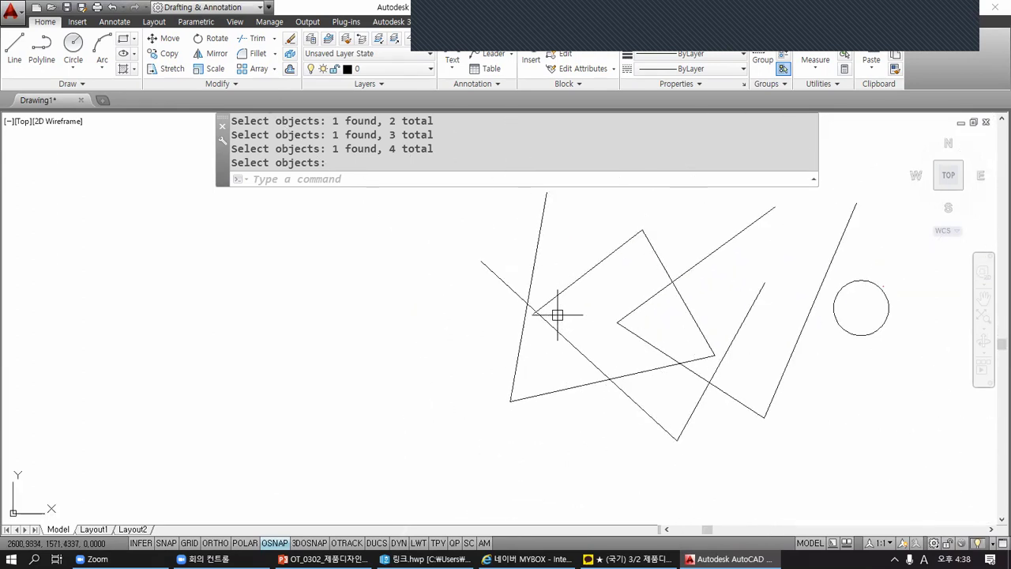
pyautogui.scroll(-4, 558, 315)
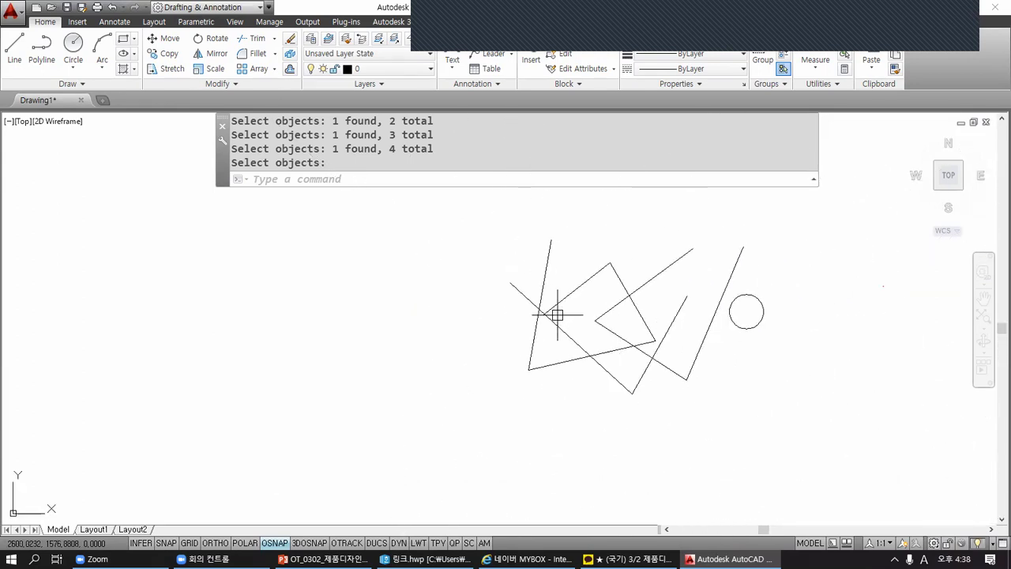
pyautogui.scroll(4, 558, 315)
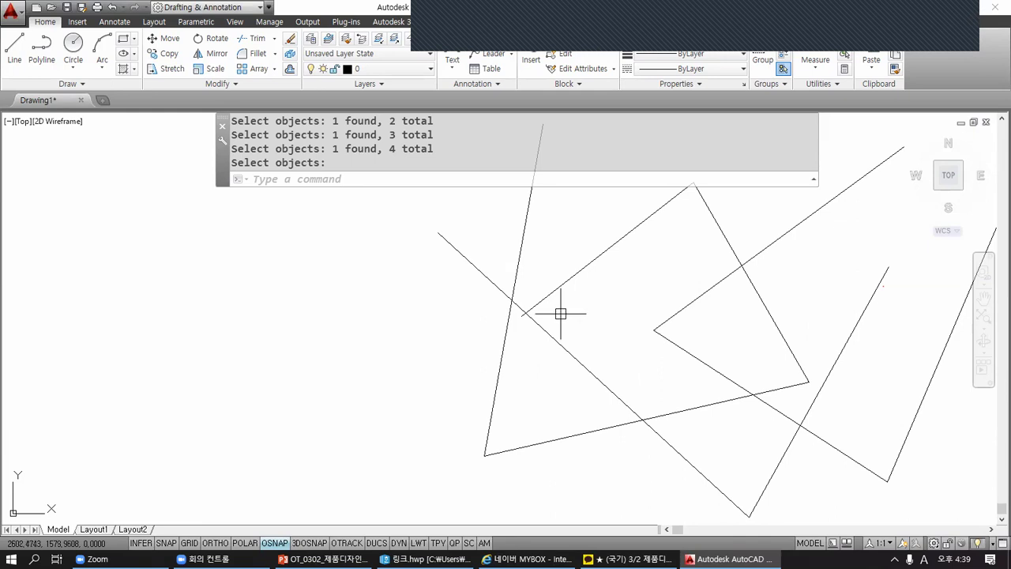
pyautogui.hotkey('ctrl', '2')
pyautogui.moveTo(651, 316)
pyautogui.mouseDown()
pyautogui.moveTo(800, 308)
pyautogui.moveTo(799, 341)
pyautogui.mouseUp()
pyautogui.moveTo(908, 285)
pyautogui.mouseDown()
pyautogui.moveTo(891, 287)
pyautogui.moveTo(896, 362)
pyautogui.moveTo(939, 344)
pyautogui.moveTo(924, 293)
pyautogui.moveTo(909, 284)
pyautogui.mouseUp()
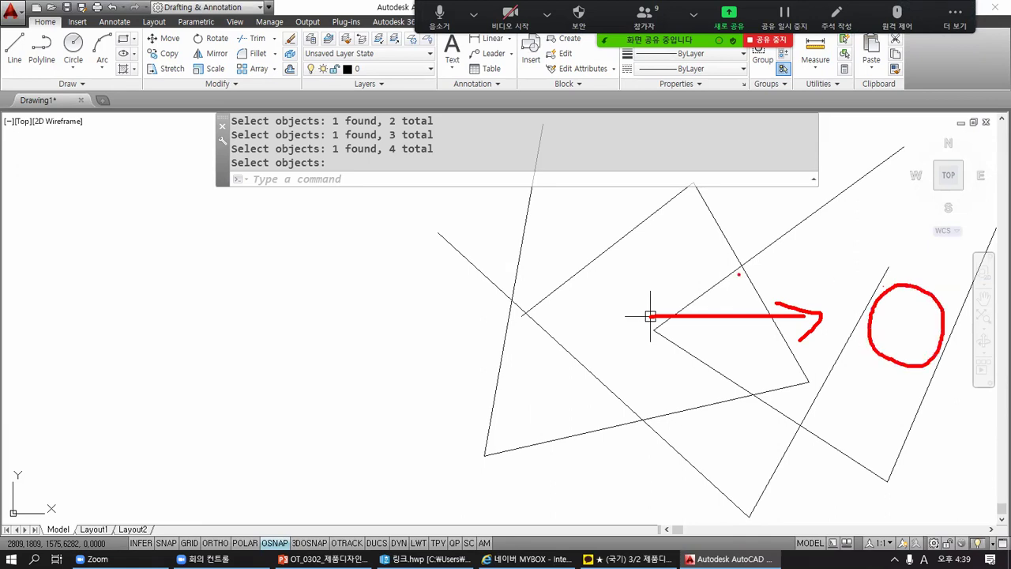
pyautogui.moveTo(680, 258)
pyautogui.mouseDown()
pyautogui.moveTo(490, 263)
pyautogui.moveTo(514, 277)
pyautogui.mouseUp()
pyautogui.moveTo(512, 241); pyautogui.dragTo(512, 254)
pyautogui.moveTo(918, 213)
pyautogui.mouseDown()
pyautogui.moveTo(880, 218)
pyautogui.moveTo(898, 270)
pyautogui.moveTo(939, 231)
pyautogui.moveTo(900, 204)
pyautogui.moveTo(879, 228)
pyautogui.moveTo(879, 246)
pyautogui.mouseUp()
pyautogui.click(844, 266)
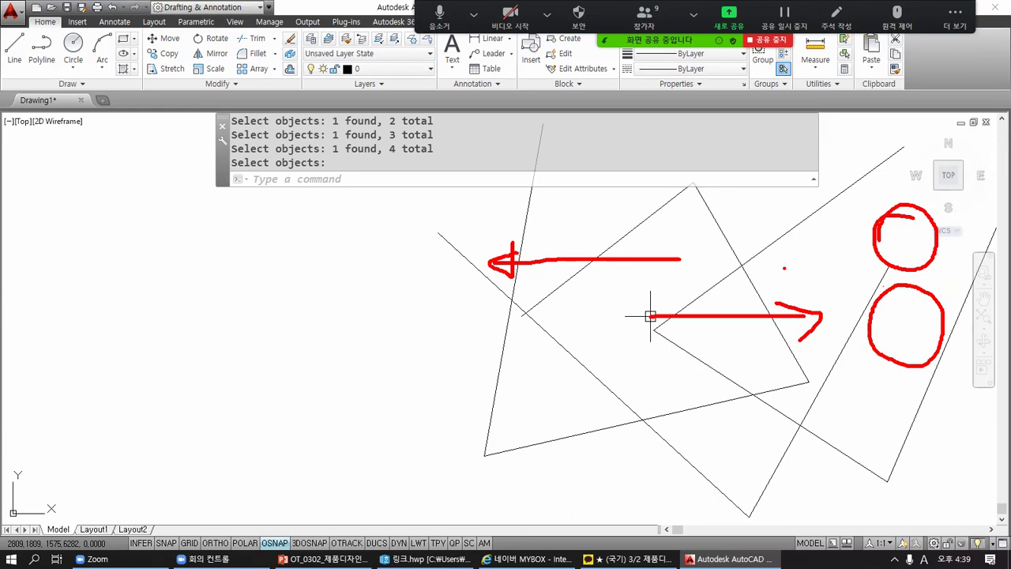
pyautogui.press('Escape')
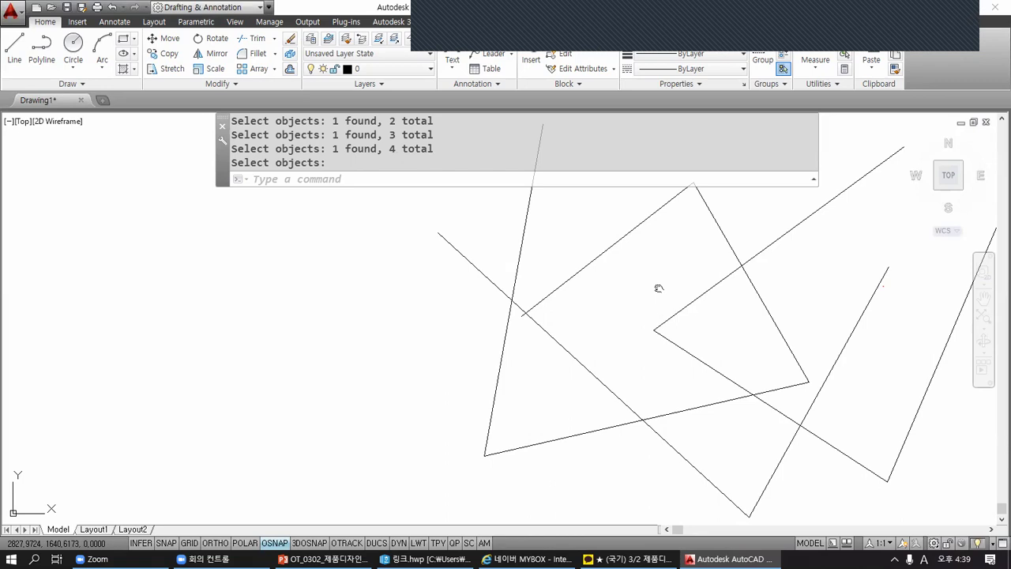
# - Pan the view repeatedly sideways and vertically across the line chains and the circle
pyautogui.moveTo(659, 288)
pyautogui.mouseDown()
pyautogui.moveTo(330, 289)
pyautogui.moveTo(219, 303)
pyautogui.mouseUp()
pyautogui.moveTo(610, 387); pyautogui.dragTo(605, 269, button='middle')
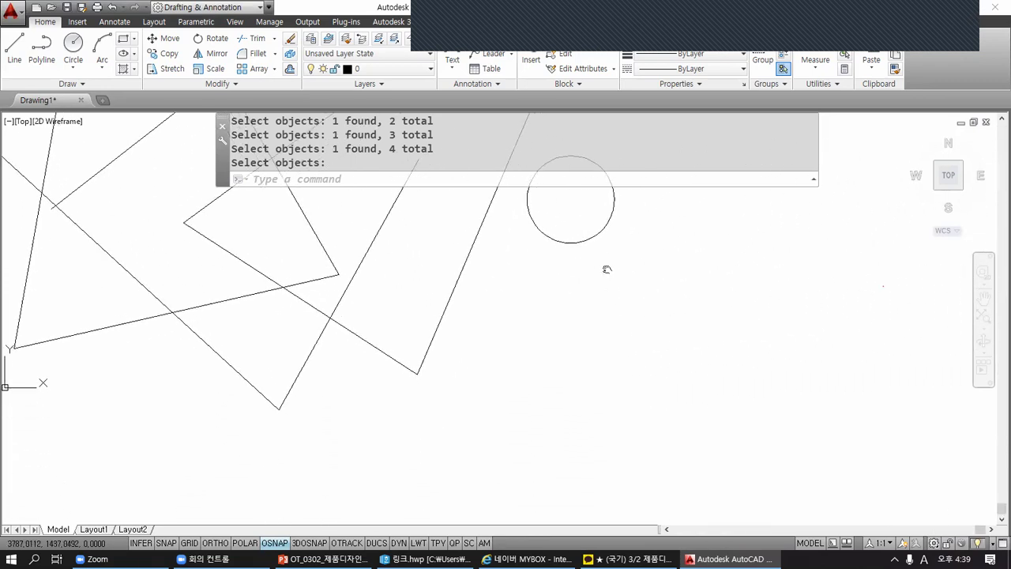
pyautogui.moveTo(652, 221); pyautogui.dragTo(649, 411, button='middle')
pyautogui.moveTo(447, 337); pyautogui.dragTo(697, 317, button='middle')
pyautogui.moveTo(666, 381); pyautogui.dragTo(634, 282, button='middle')
pyautogui.moveTo(720, 296); pyautogui.dragTo(266, 347, button='middle')
pyautogui.moveTo(190, 304); pyautogui.dragTo(689, 339, button='middle')
pyautogui.moveTo(519, 381); pyautogui.dragTo(491, 283, button='middle')
pyautogui.moveTo(707, 287); pyautogui.dragTo(452, 336, button='middle')
pyautogui.moveTo(323, 296)
pyautogui.mouseDown(button='middle')
pyautogui.moveTo(456, 286)
pyautogui.moveTo(696, 340)
pyautogui.moveTo(629, 324)
pyautogui.moveTo(593, 264)
pyautogui.mouseUp(button='middle')
pyautogui.moveTo(674, 302); pyautogui.dragTo(433, 352, button='middle')
pyautogui.moveTo(393, 293)
pyautogui.mouseDown(button='middle')
pyautogui.moveTo(548, 343)
pyautogui.moveTo(650, 339)
pyautogui.mouseUp(button='middle')
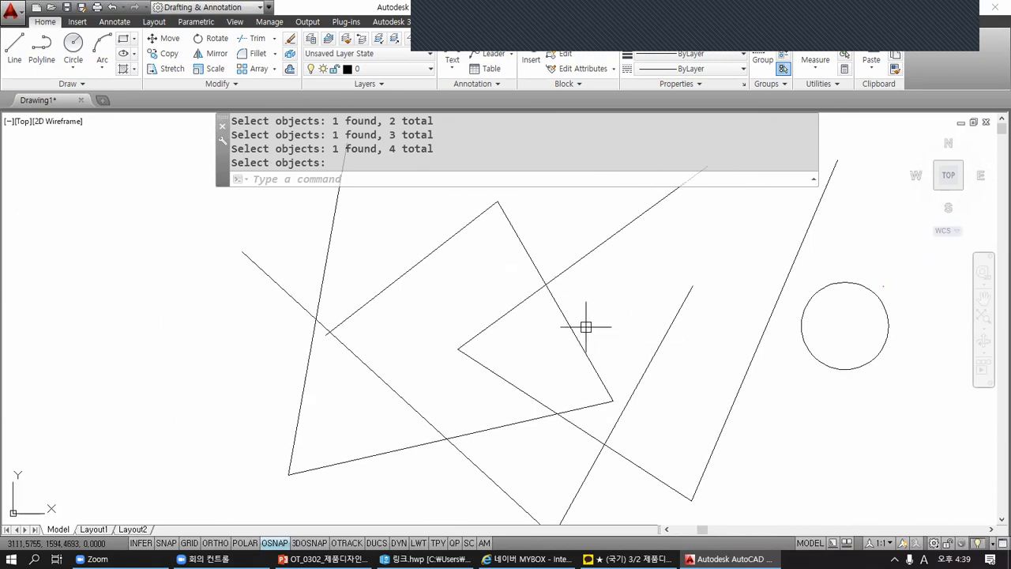
# - Zoom in and out repeatedly about the crossing of the two long diagonal lines in the middle of the drawing
pyautogui.scroll(10, 535, 293)
pyautogui.scroll(-6, 535, 294)
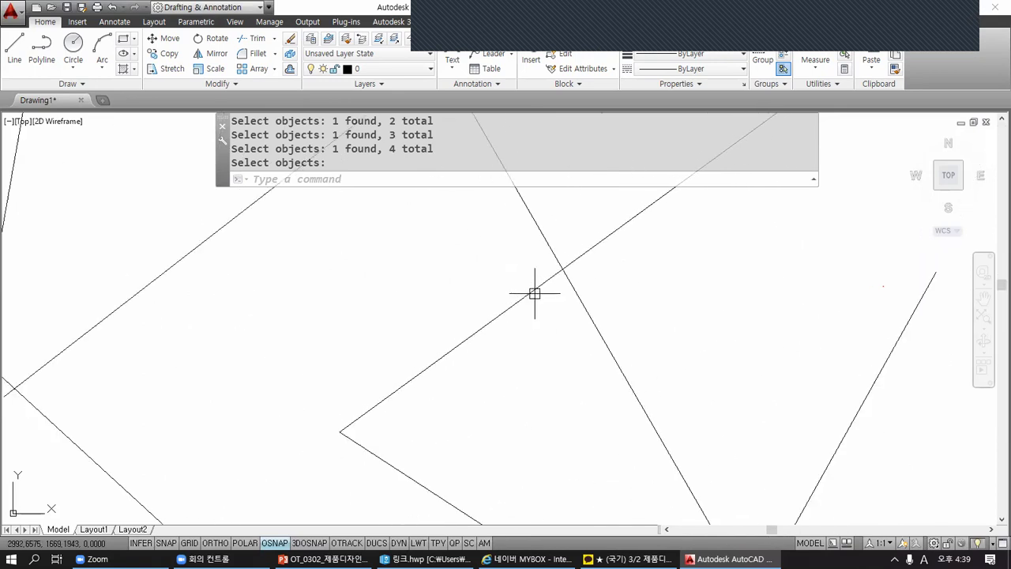
pyautogui.scroll(6, 534, 295)
pyautogui.scroll(-6, 533, 296)
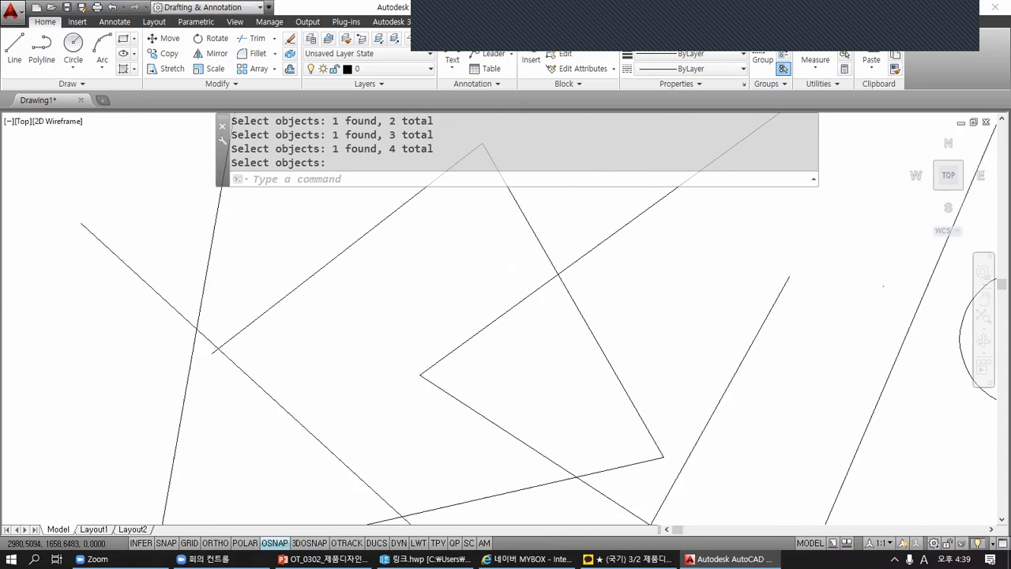
pyautogui.scroll(6, 532, 296)
pyautogui.scroll(-6, 532, 296)
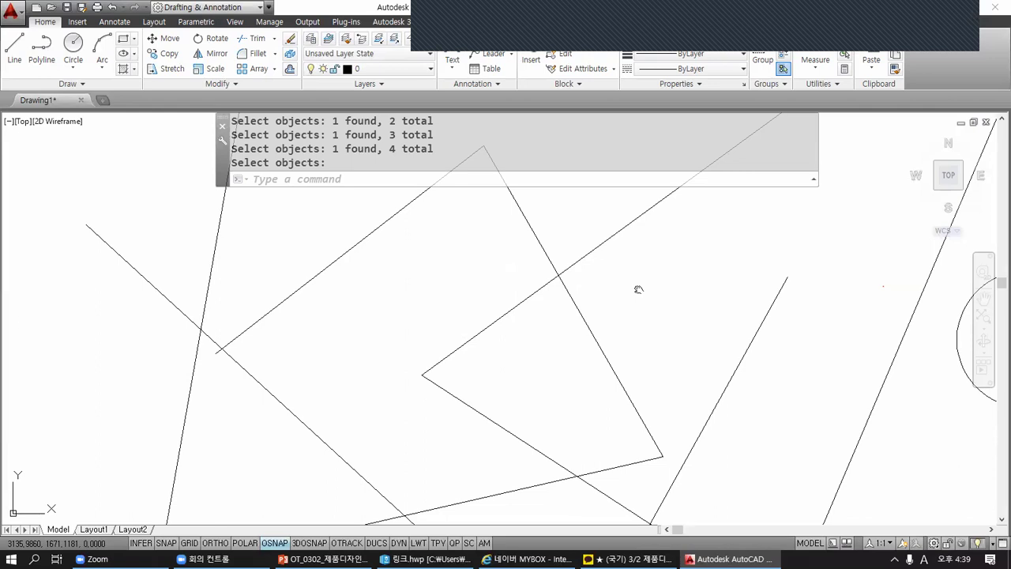
# - Zoom far into an empty spot between the lines and bring the whole drawing back with Zoom Extents
pyautogui.moveTo(639, 289)
pyautogui.mouseDown(button='middle')
pyautogui.moveTo(339, 271)
pyautogui.moveTo(546, 308)
pyautogui.moveTo(506, 253)
pyautogui.moveTo(285, 300)
pyautogui.moveTo(332, 282)
pyautogui.moveTo(700, 340)
pyautogui.moveTo(333, 285)
pyautogui.moveTo(358, 266)
pyautogui.moveTo(605, 339)
pyautogui.moveTo(513, 271)
pyautogui.moveTo(546, 271)
pyautogui.mouseUp(button='middle')
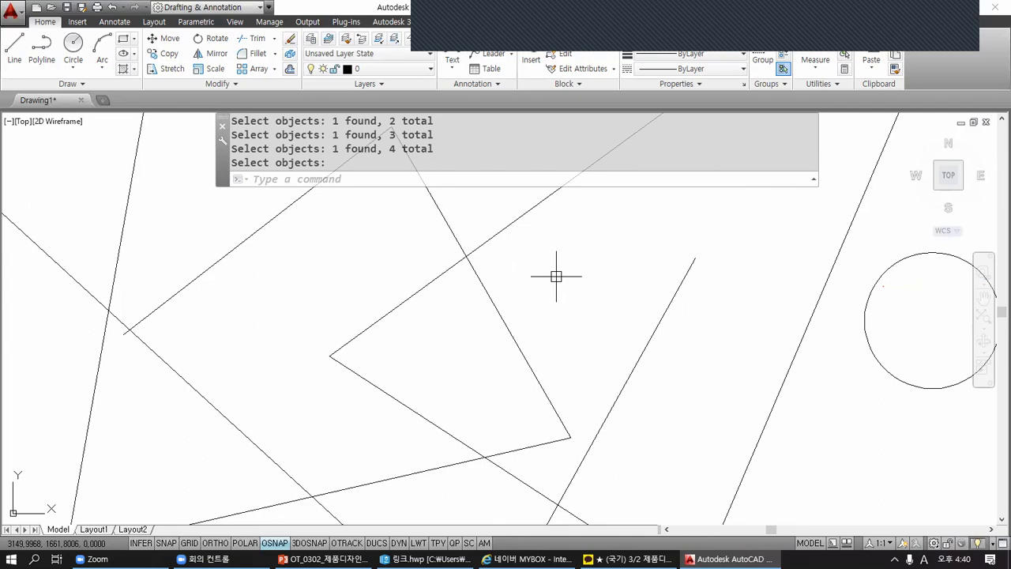
pyautogui.scroll(15, 469, 260)
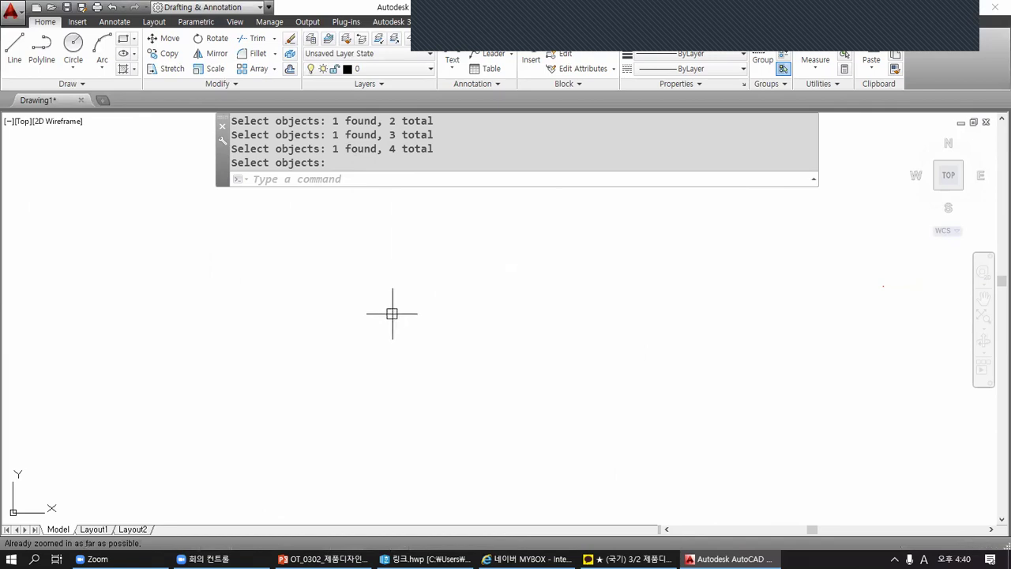
pyautogui.scroll(-3, 395, 308)
pyautogui.scroll(5, 395, 312)
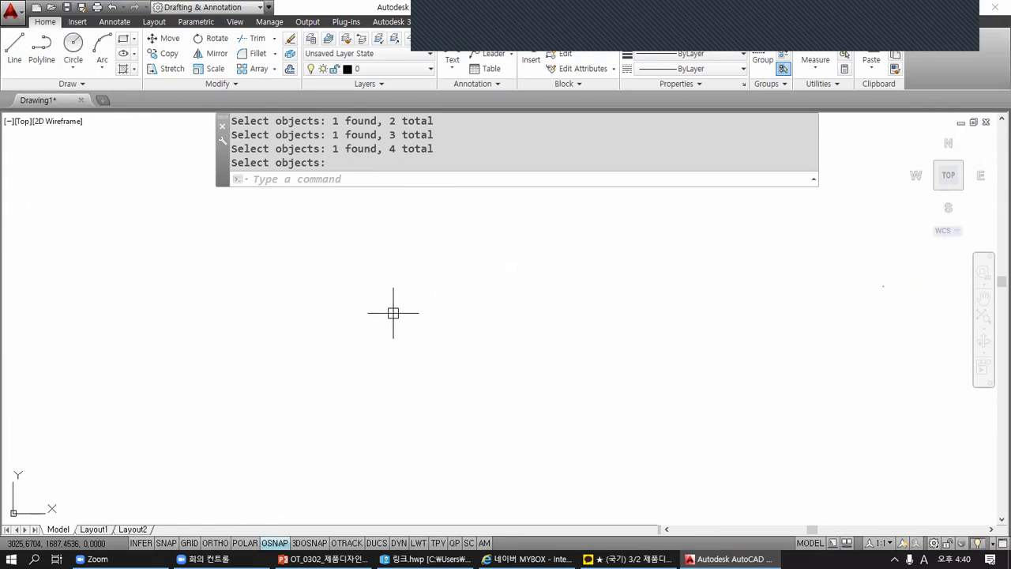
pyautogui.middleClick(498, 306)
pyautogui.middleClick(498, 307)
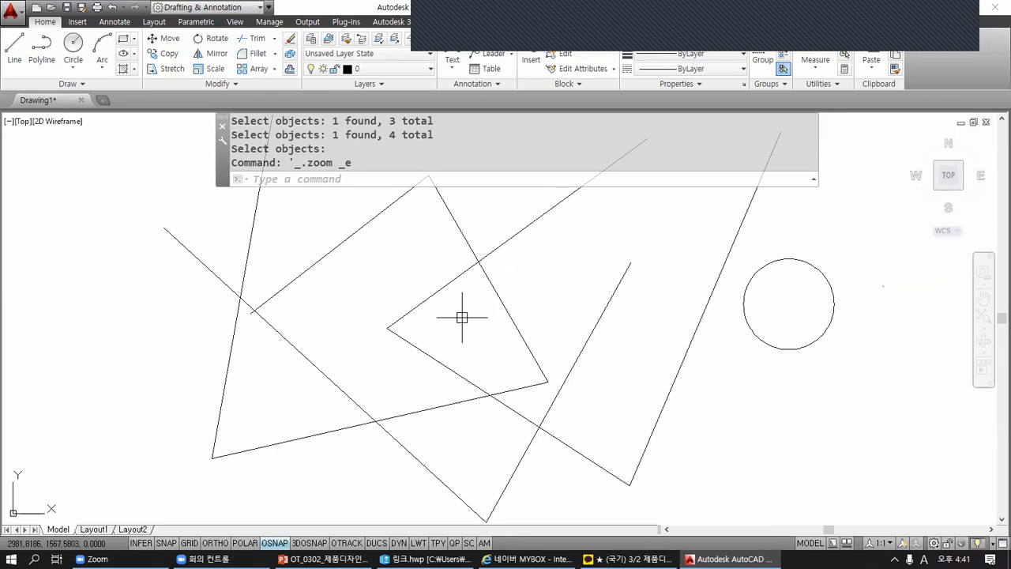
# - Zoom in and out repeatedly around the sharp line corner in the middle of the drawing
pyautogui.scroll(5, 403, 330)
pyautogui.scroll(-5, 403, 330)
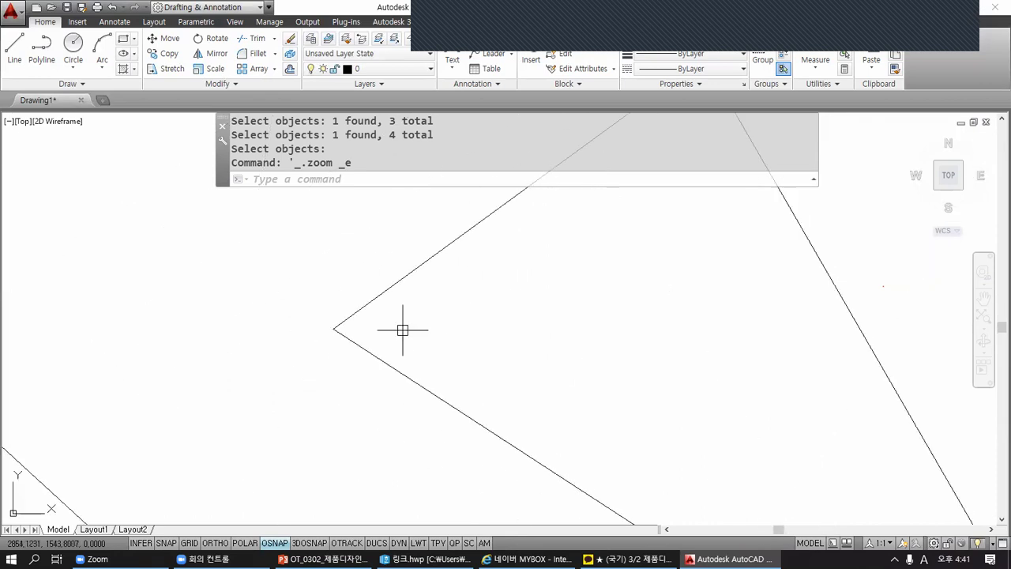
pyautogui.scroll(5, 403, 331)
pyautogui.scroll(-2, 403, 330)
pyautogui.scroll(-3, 403, 330)
pyautogui.scroll(4, 404, 327)
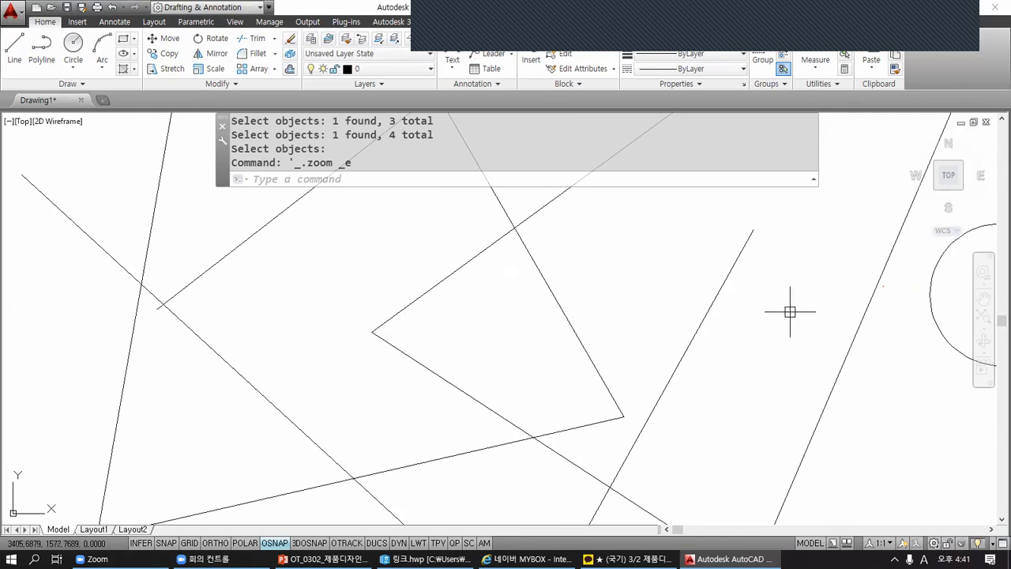
# - Pan across the lines and the circle in several directions and zoom out to fit both in view
pyautogui.moveTo(788, 312)
pyautogui.mouseDown(button='middle')
pyautogui.moveTo(467, 282)
pyautogui.moveTo(251, 302)
pyautogui.moveTo(609, 274)
pyautogui.moveTo(770, 361)
pyautogui.moveTo(241, 332)
pyautogui.moveTo(429, 305)
pyautogui.moveTo(678, 299)
pyautogui.moveTo(207, 294)
pyautogui.moveTo(801, 280)
pyautogui.moveTo(257, 285)
pyautogui.moveTo(254, 266)
pyautogui.mouseUp(button='middle')
pyautogui.moveTo(530, 402)
pyautogui.mouseDown(button='middle')
pyautogui.moveTo(532, 278)
pyautogui.moveTo(565, 221)
pyautogui.mouseUp(button='middle')
pyautogui.moveTo(429, 296)
pyautogui.mouseDown(button='middle')
pyautogui.moveTo(679, 441)
pyautogui.moveTo(519, 282)
pyautogui.moveTo(779, 451)
pyautogui.moveTo(637, 390)
pyautogui.moveTo(692, 288)
pyautogui.moveTo(571, 287)
pyautogui.mouseUp(button='middle')
pyautogui.scroll(-2, 692, 288)
pyautogui.scroll(-1, 735, 301)
pyautogui.scroll(-2, 651, 304)
pyautogui.moveTo(561, 372)
pyautogui.mouseDown(button='middle')
pyautogui.moveTo(729, 395)
pyautogui.moveTo(655, 384)
pyautogui.moveTo(580, 400)
pyautogui.mouseUp(button='middle')
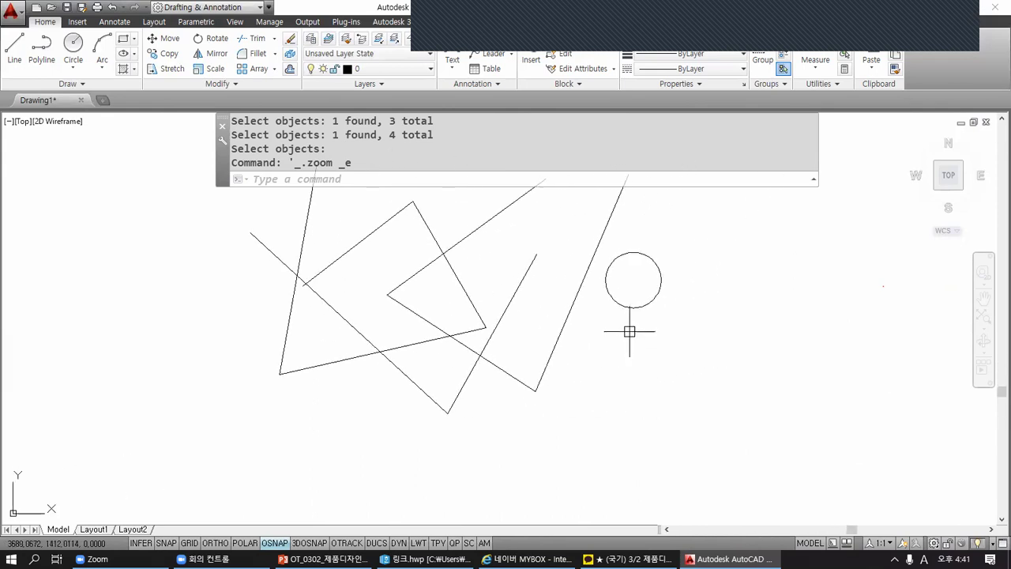
# - Zoom in and out near the circle and the free end of the neighbouring line, finishing with a short pan
pyautogui.scroll(7, 542, 264)
pyautogui.scroll(-9, 541, 264)
pyautogui.scroll(5, 539, 264)
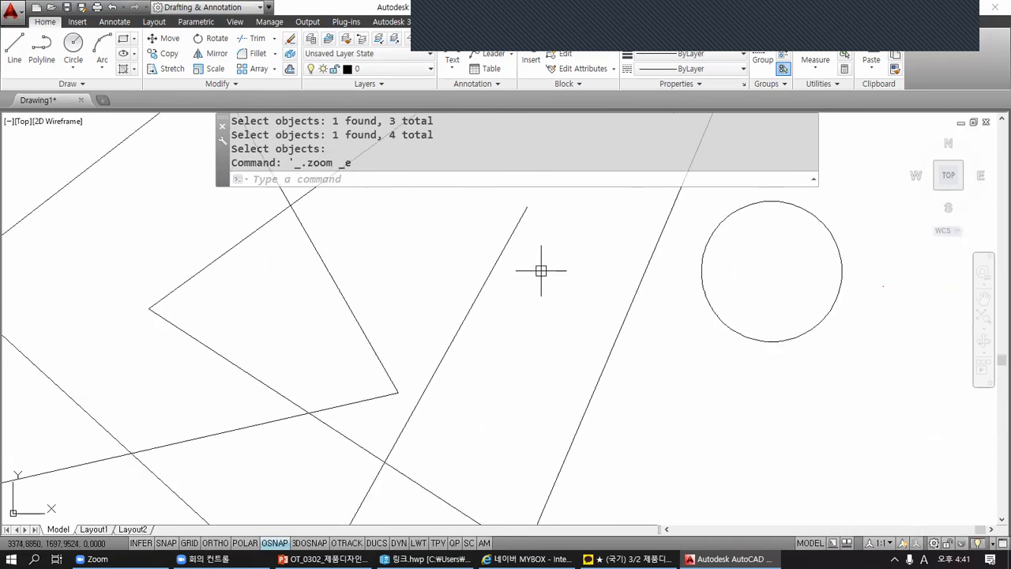
pyautogui.scroll(-5, 541, 270)
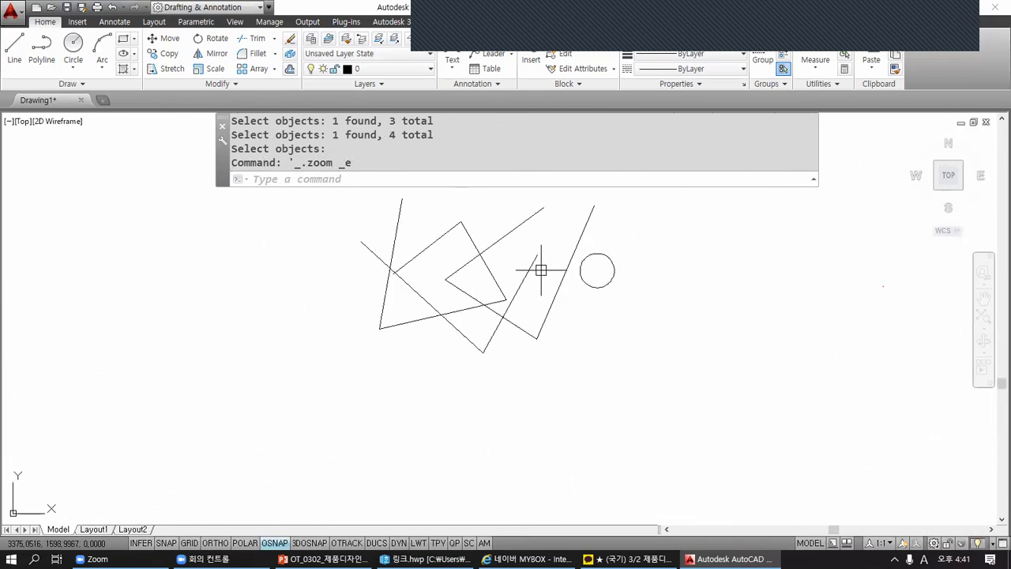
pyautogui.scroll(2, 540, 271)
pyautogui.scroll(2, 540, 271)
pyautogui.scroll(-6, 540, 270)
pyautogui.scroll(4, 527, 270)
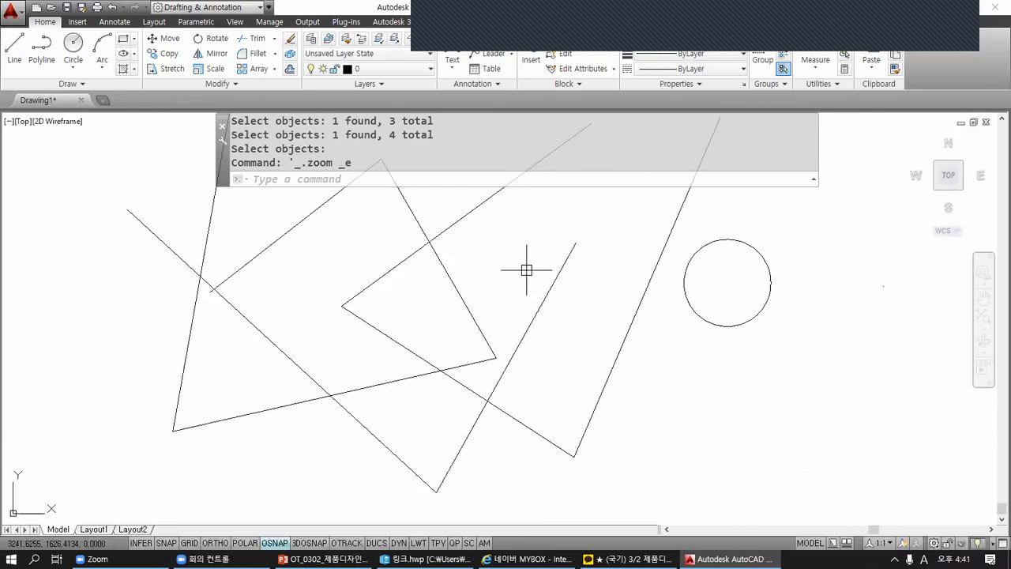
pyautogui.moveTo(459, 303)
pyautogui.mouseDown(button='middle')
pyautogui.moveTo(413, 293)
pyautogui.moveTo(699, 345)
pyautogui.moveTo(519, 303)
pyautogui.moveTo(498, 285)
pyautogui.moveTo(701, 407)
pyautogui.moveTo(528, 244)
pyautogui.moveTo(519, 272)
pyautogui.mouseUp(button='middle')
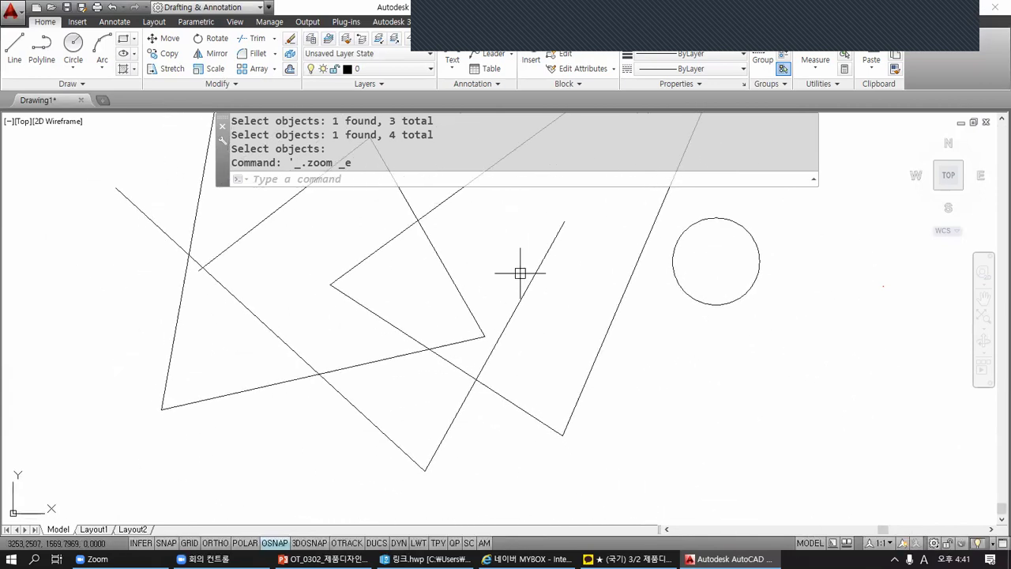